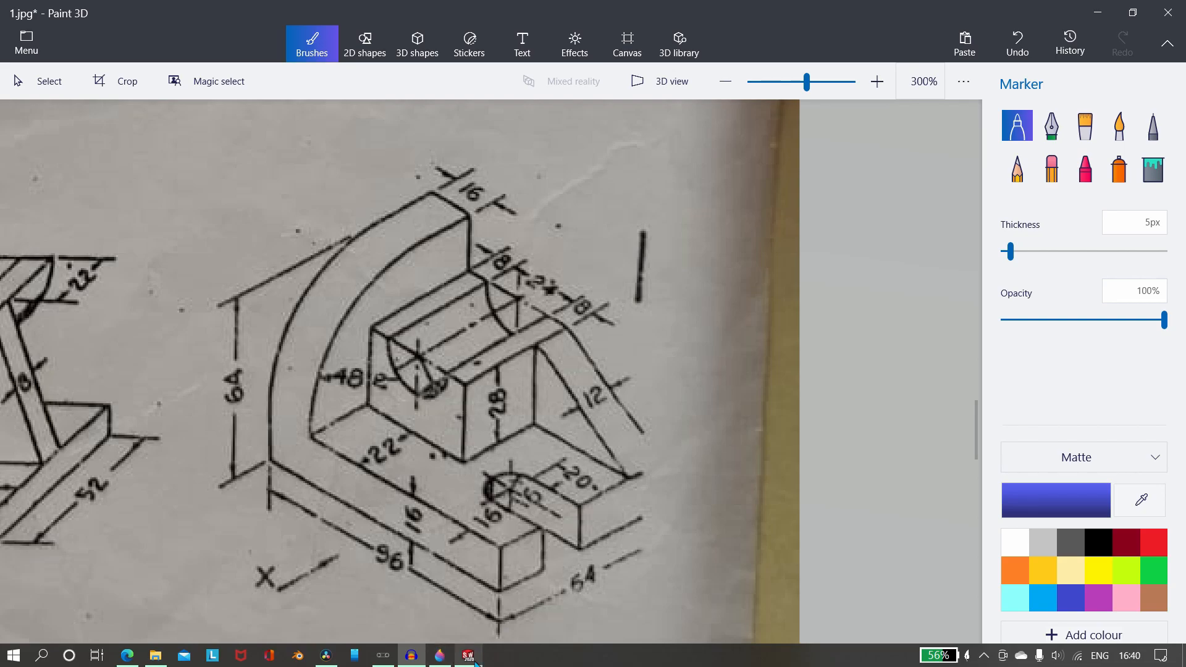
Switch to SOLIDWORKS, create a new part document and open a sketch on the Front Plane.
{"action": "left_click", "coordinate": [468, 663]}
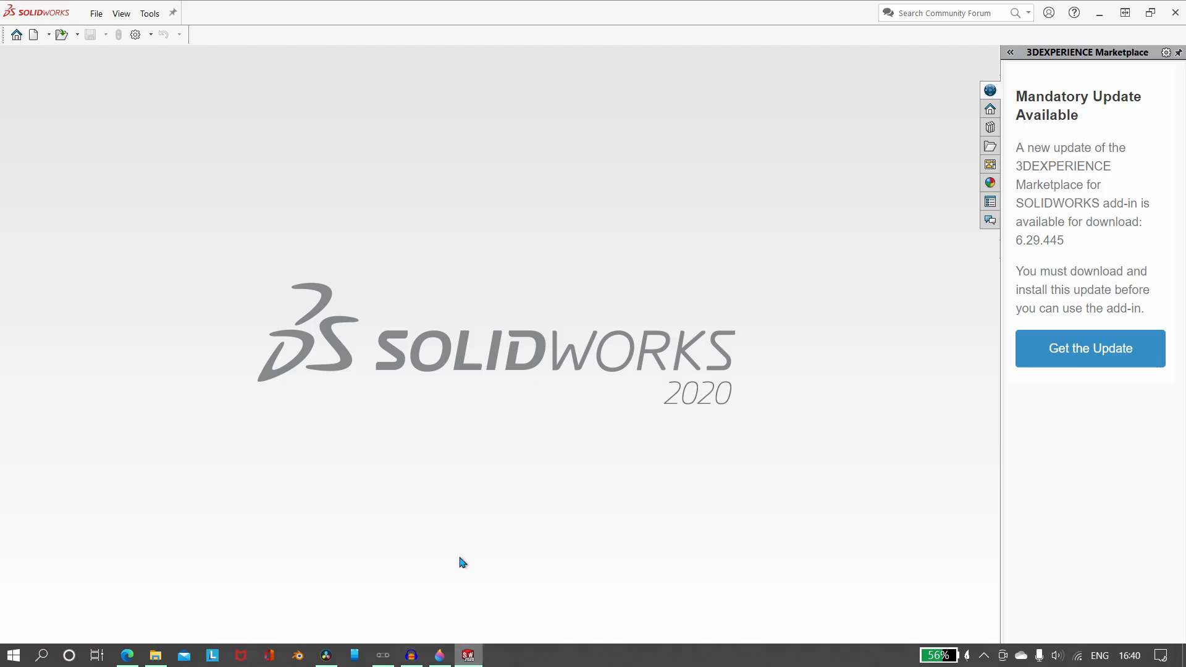
{"action": "left_click", "coordinate": [33, 34]}
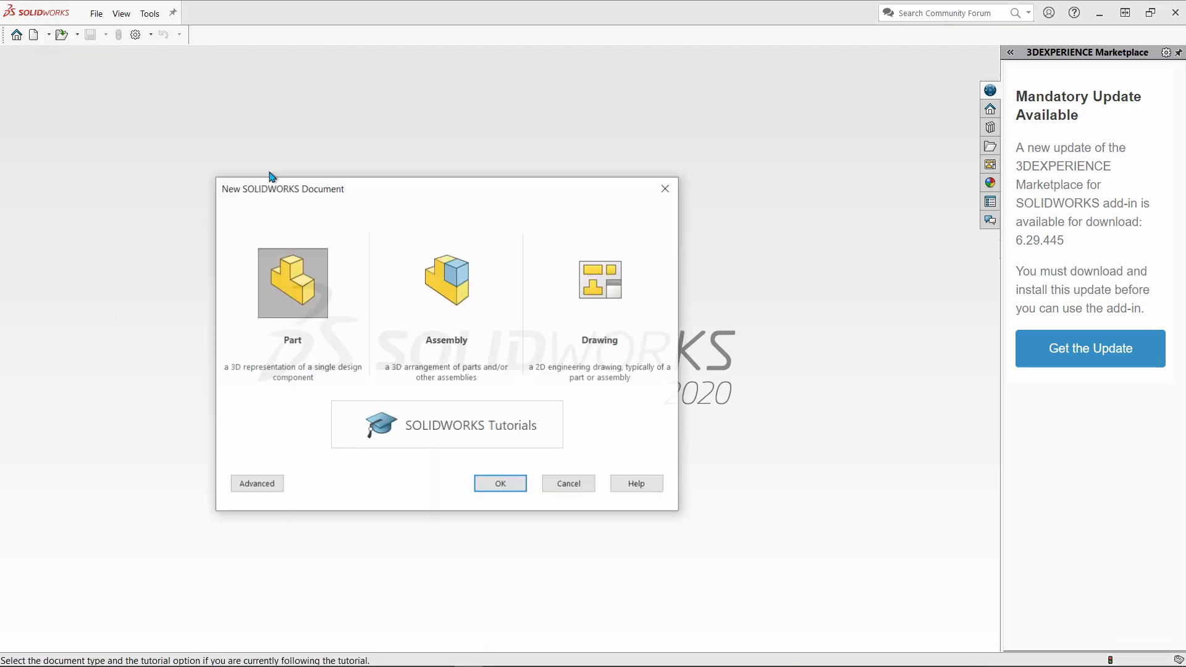
{"action": "left_click", "coordinate": [503, 484]}
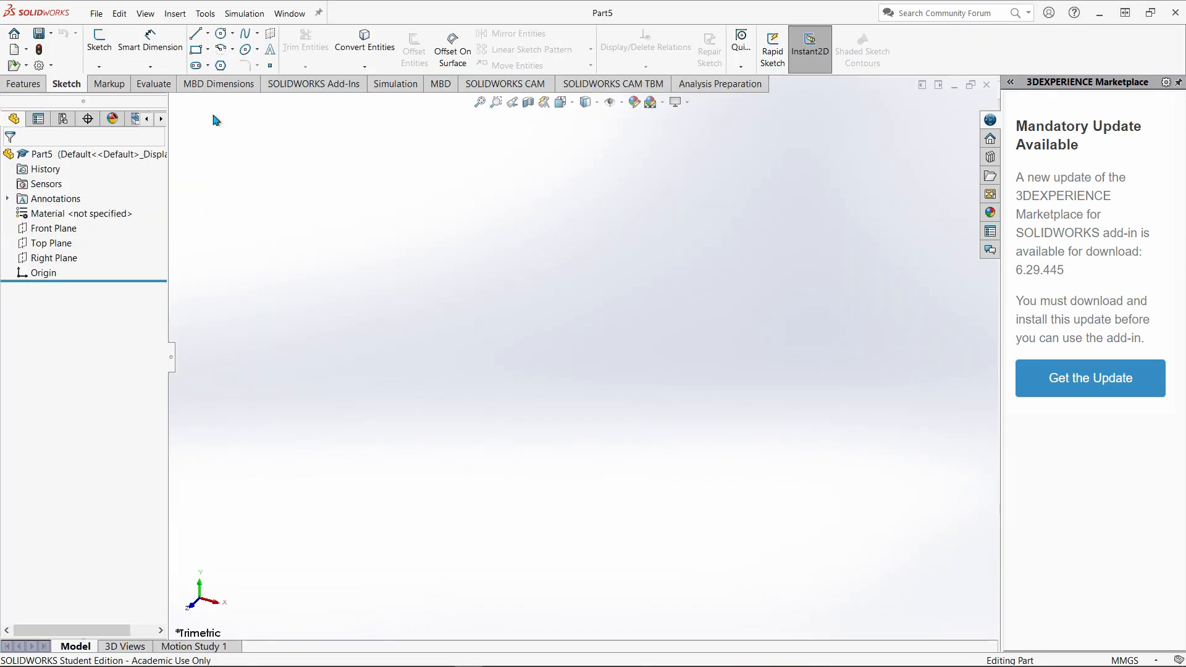
{"action": "left_click", "coordinate": [99, 40]}
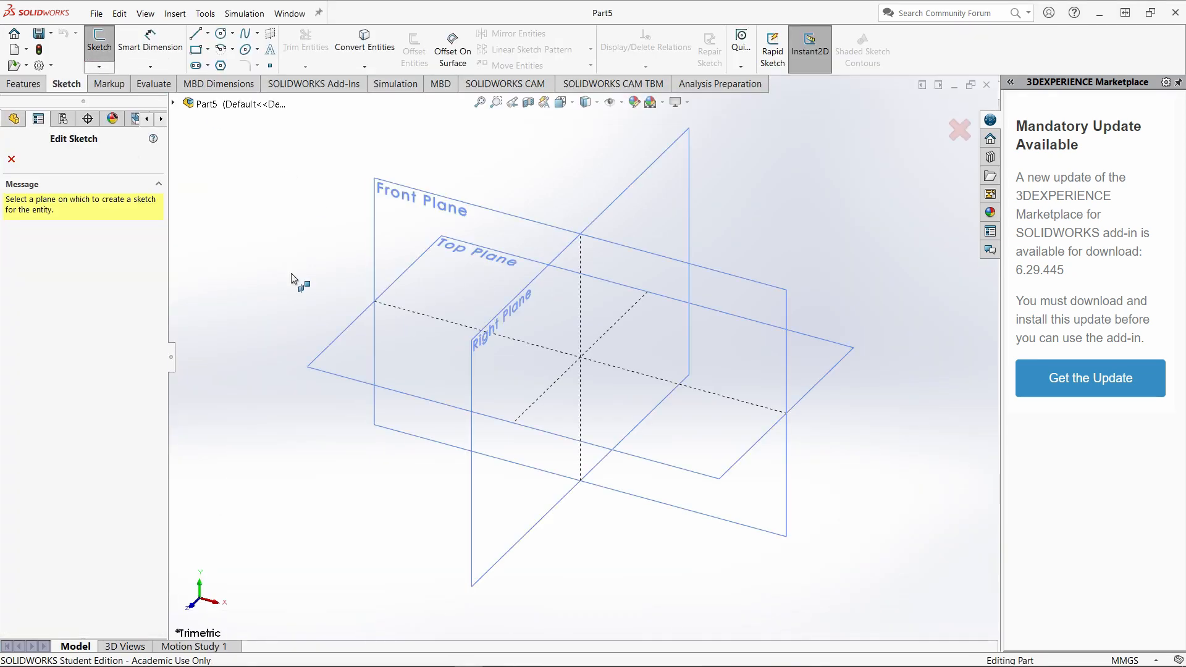
{"action": "left_click", "coordinate": [497, 219]}
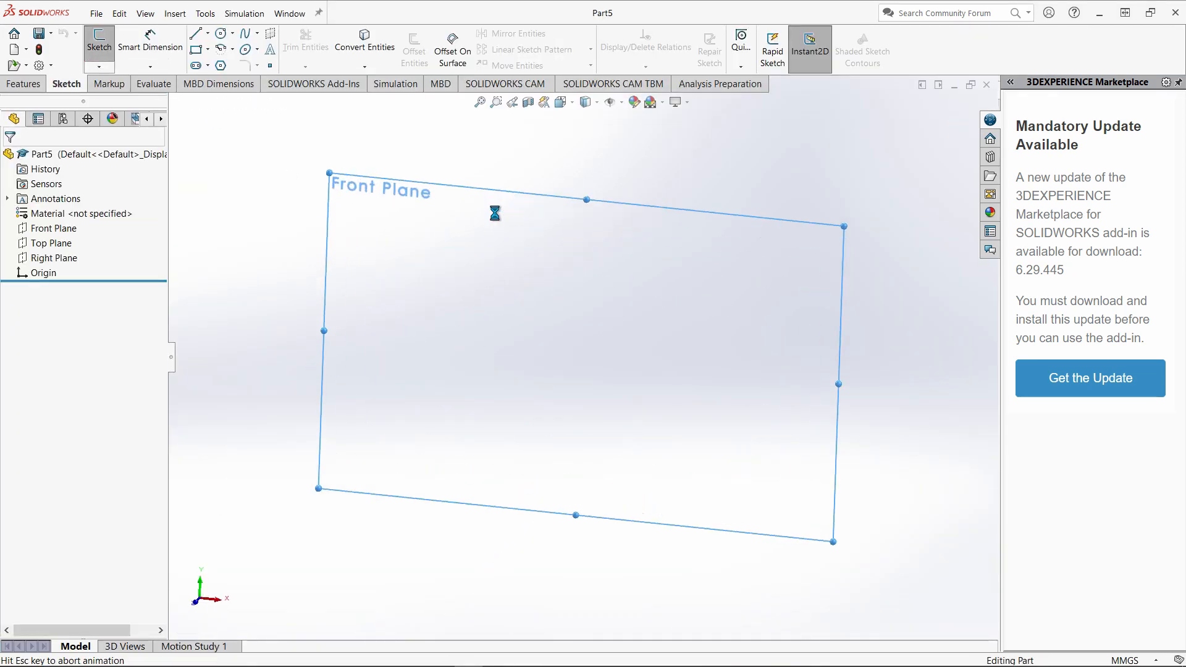
Sketch a closed L-shaped line profile from the origin, about 61 mm wide and 52 mm tall, with the upright leg at the origin.
{"action": "left_click", "coordinate": [195, 36]}
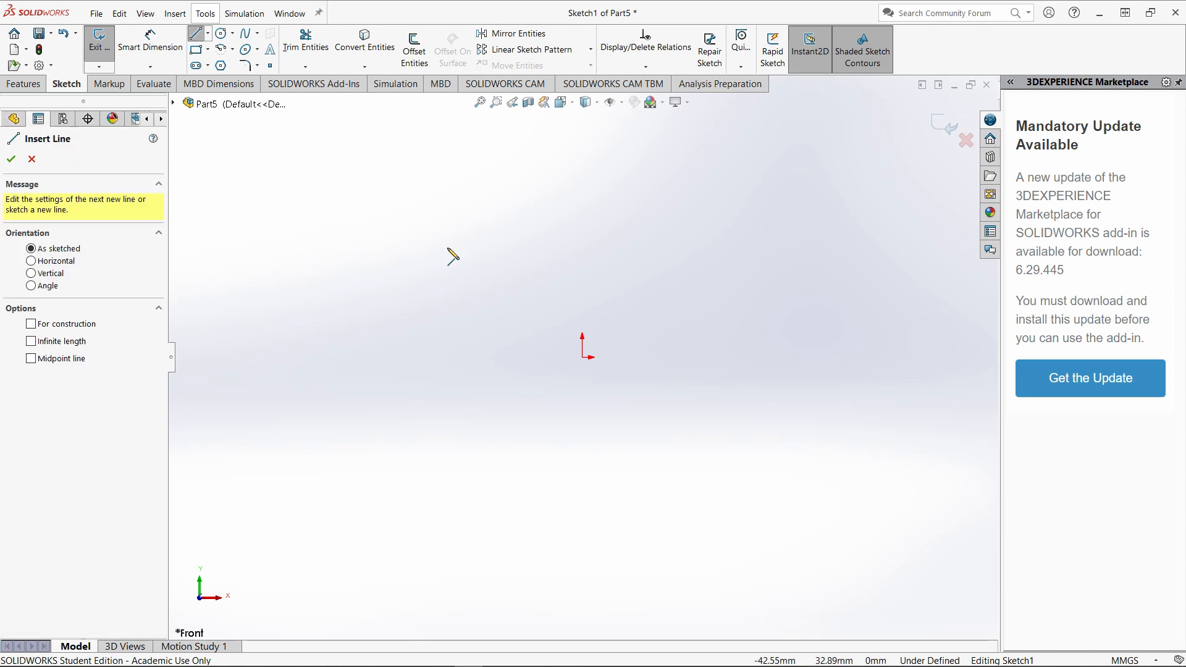
{"action": "left_click", "coordinate": [583, 357]}
{"action": "left_click", "coordinate": [582, 179]}
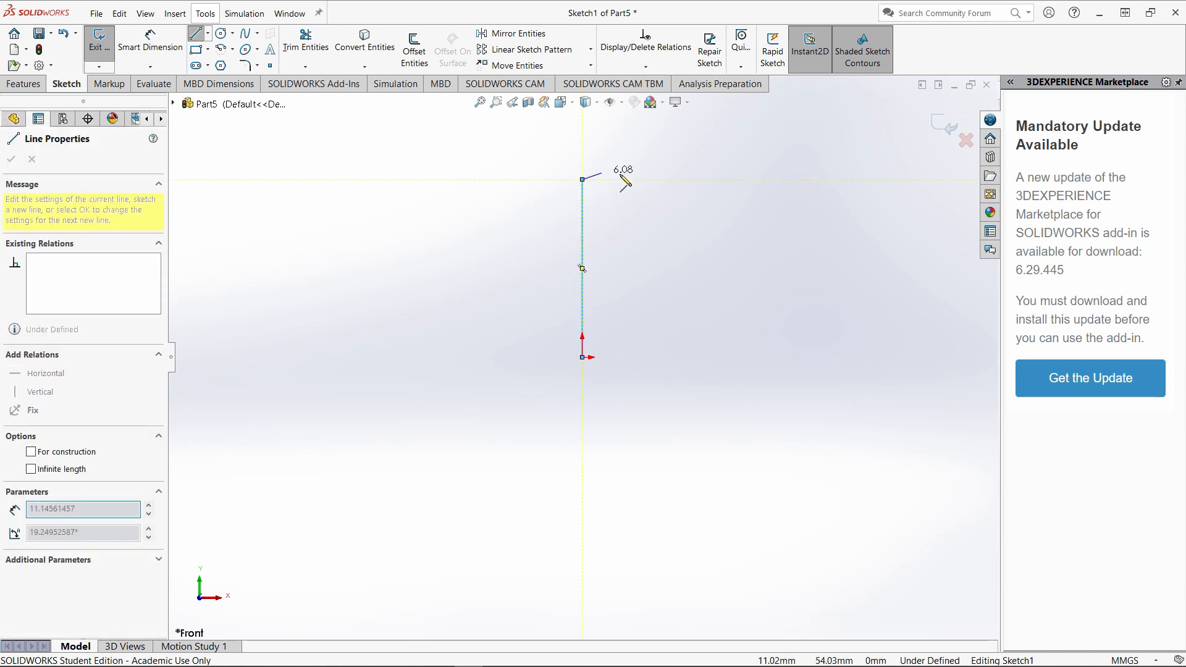
{"action": "left_click", "coordinate": [617, 179]}
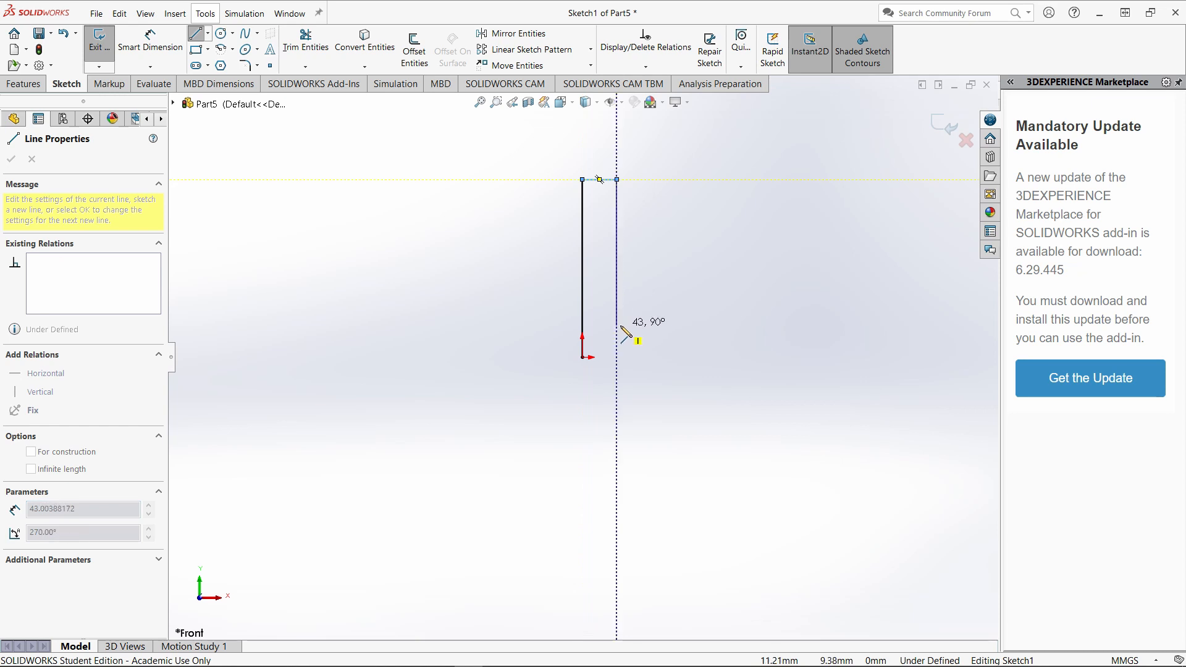
{"action": "left_click", "coordinate": [617, 325]}
{"action": "left_click", "coordinate": [788, 325]}
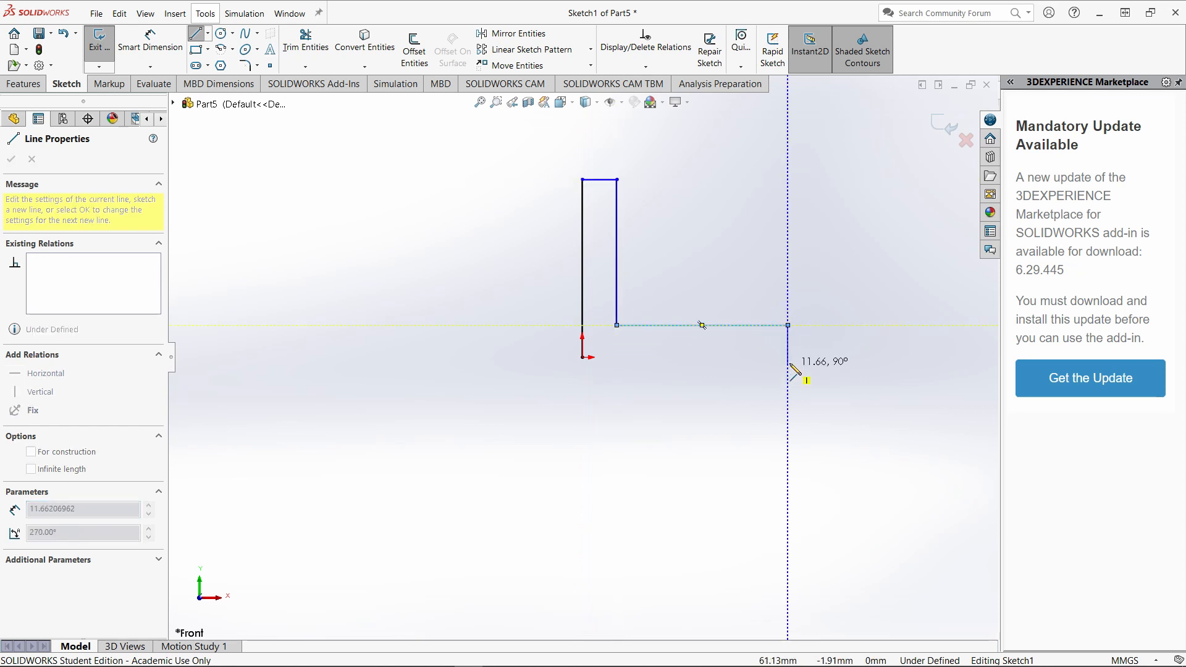
{"action": "left_click", "coordinate": [788, 362]}
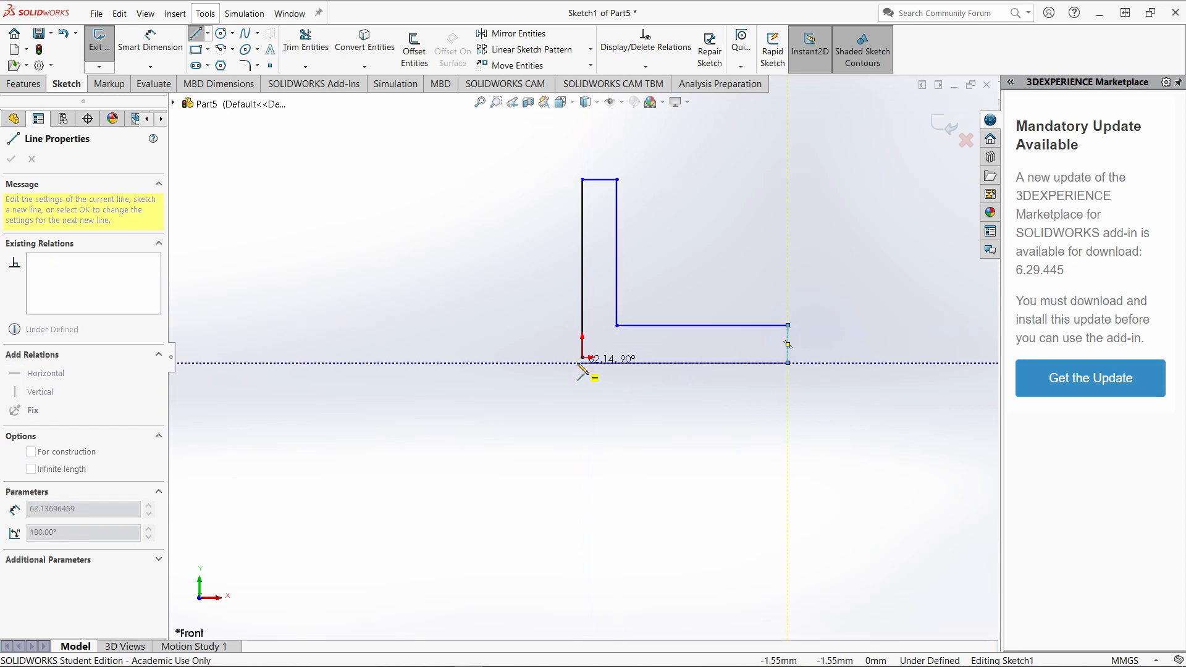
{"action": "left_click", "coordinate": [582, 358]}
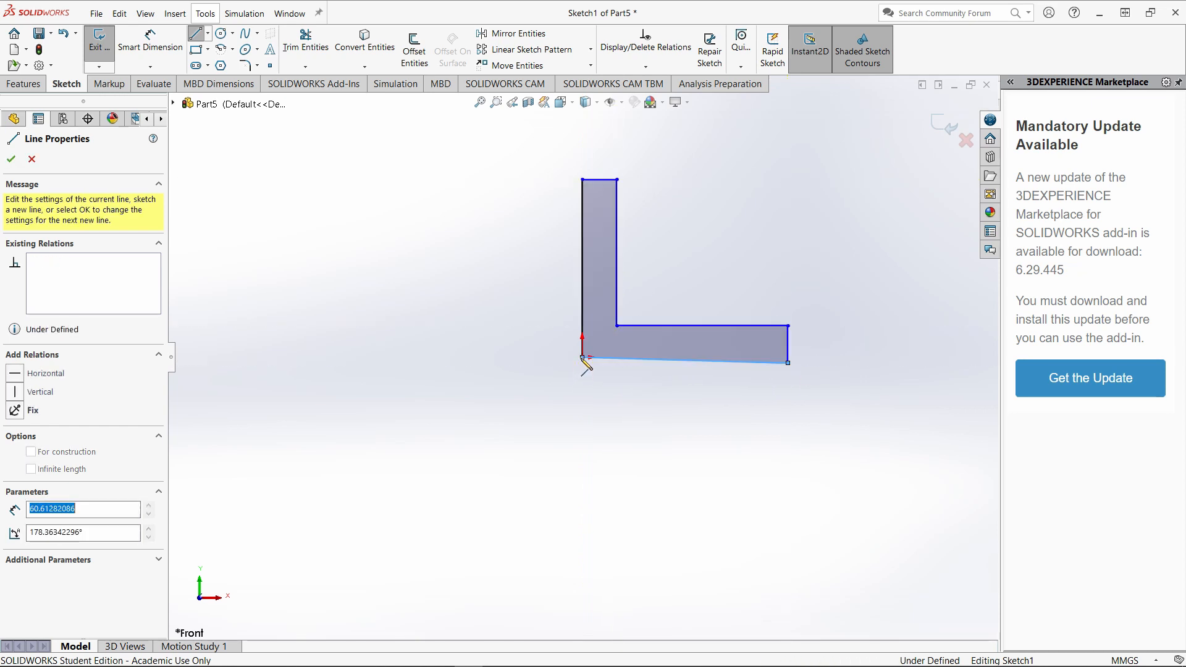
End the Line tool and add a Horizontal relation to the profile's slanted bottom line.
{"action": "key", "text": "Escape"}
{"action": "left_click", "coordinate": [677, 360]}
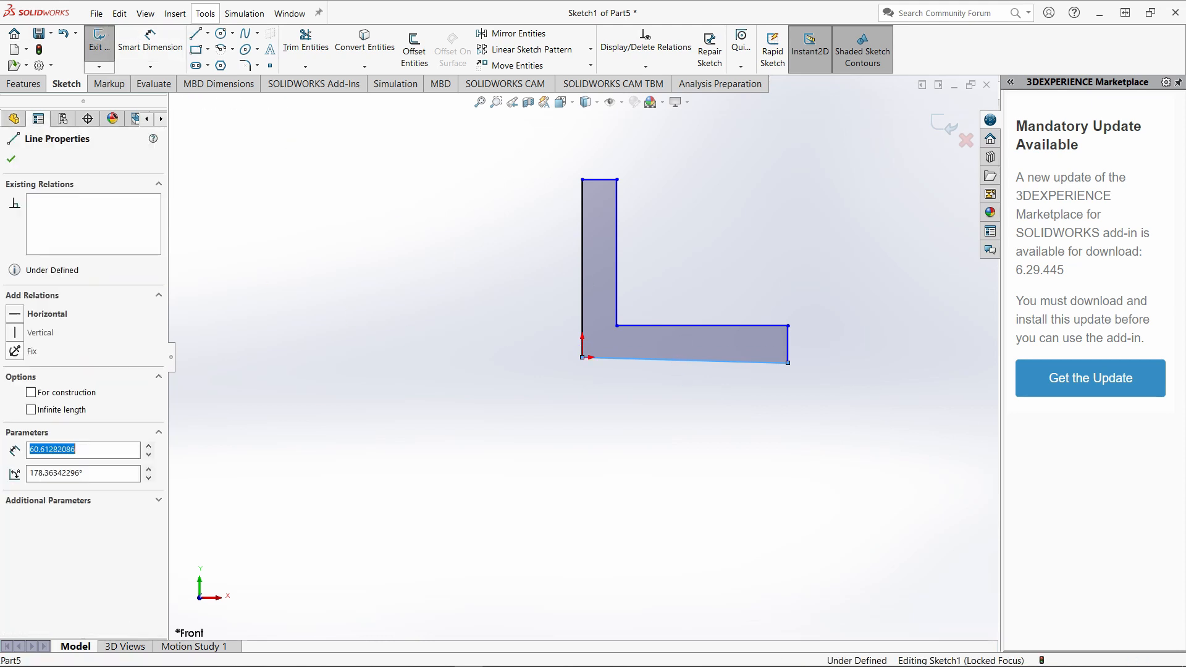
{"action": "left_click", "coordinate": [707, 309]}
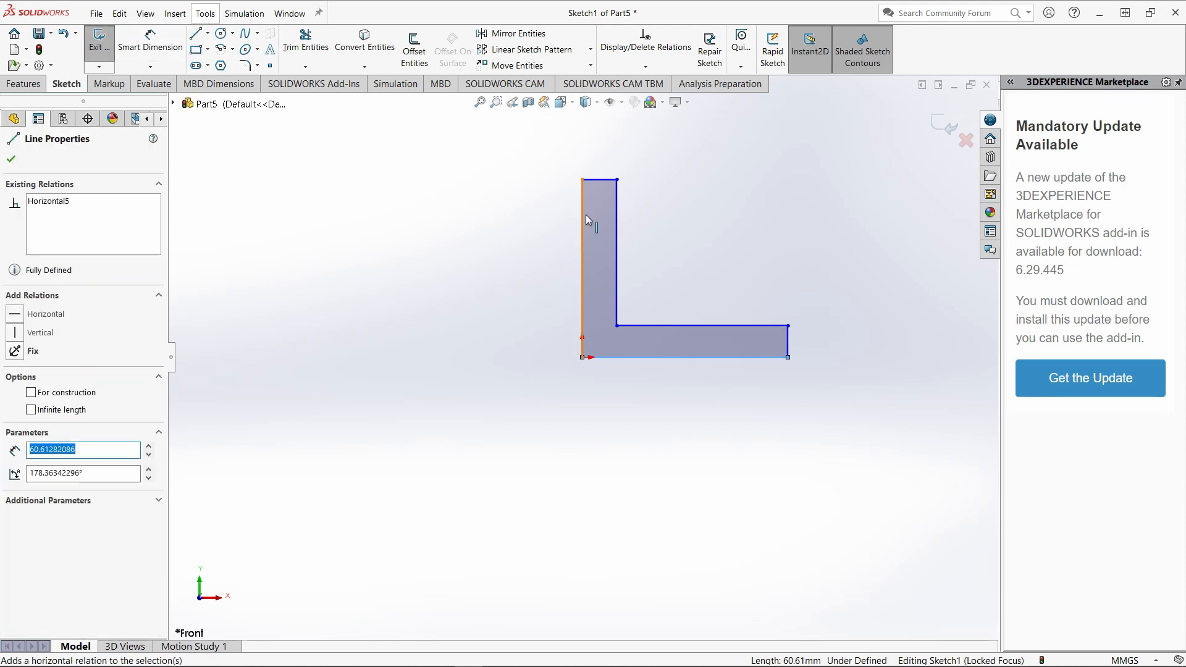
{"action": "left_click", "coordinate": [532, 323]}
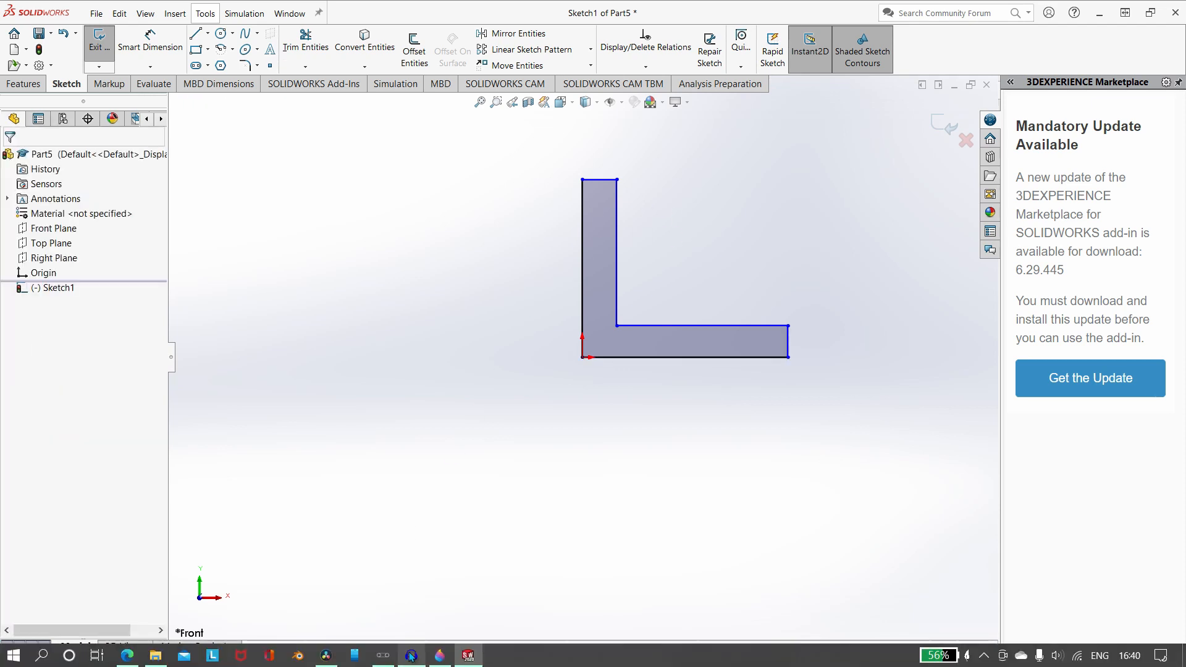
Check the reference drawing in Paint 3D, return to SOLIDWORKS and dimension the profile's long left edge to 64 mm.
{"action": "left_click", "coordinate": [439, 655]}
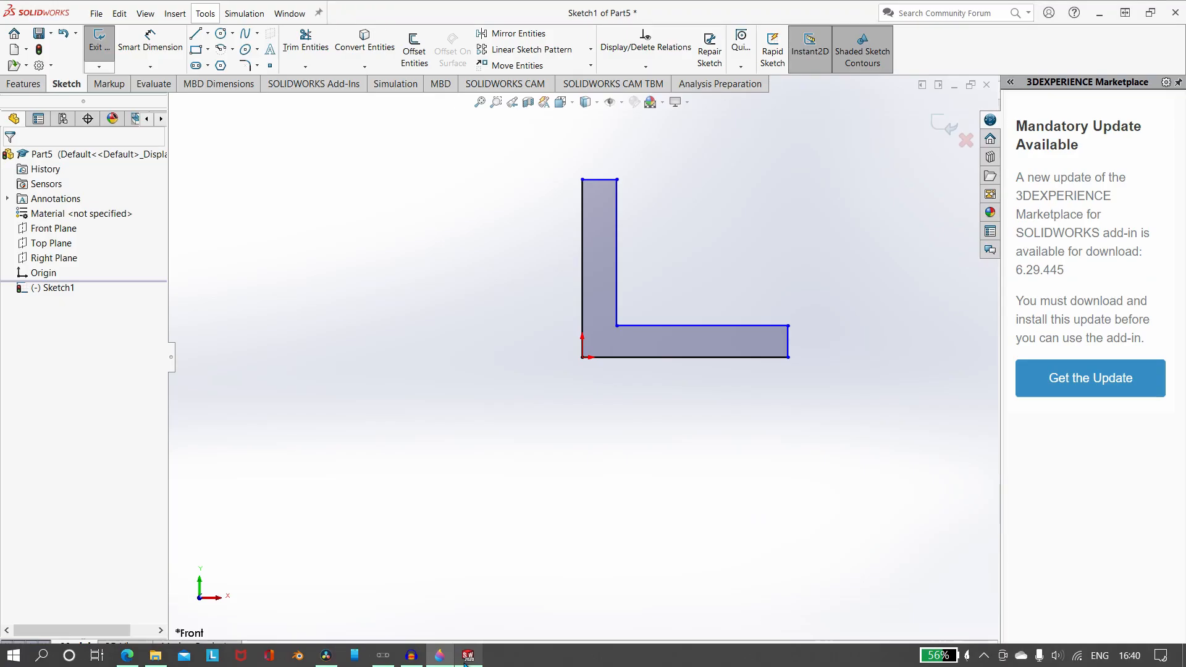
{"action": "left_click", "coordinate": [470, 656]}
{"action": "left_click", "coordinate": [150, 42]}
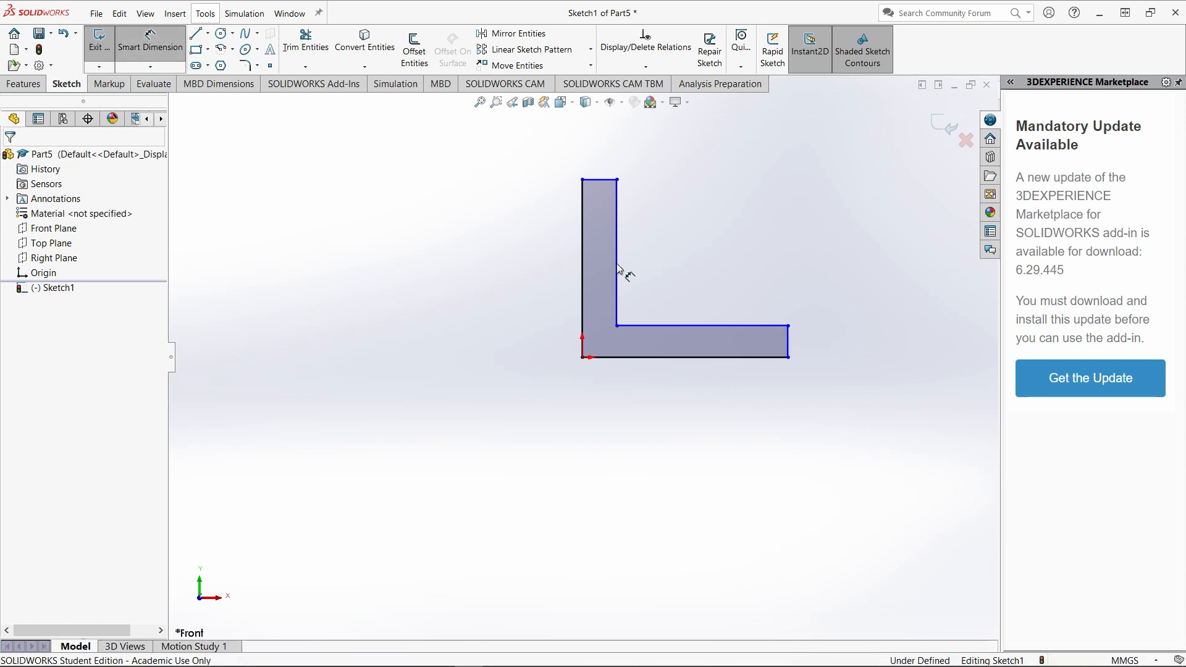
{"action": "left_click", "coordinate": [582, 262]}
{"action": "left_click", "coordinate": [472, 283]}
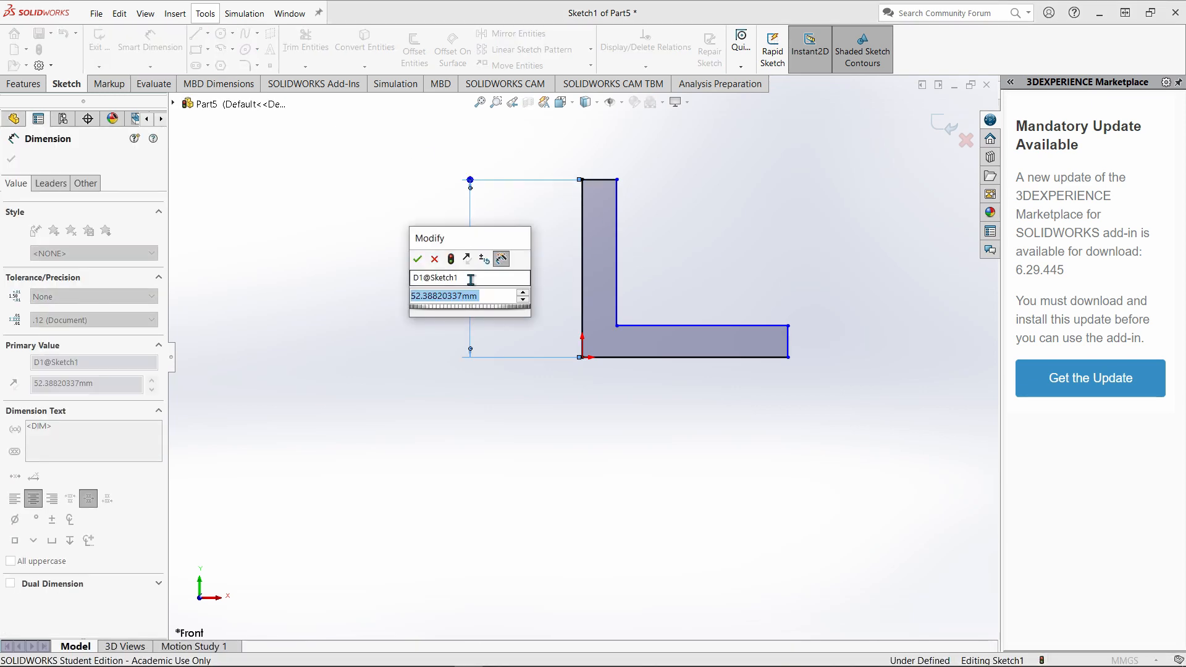
{"action": "type", "text": "64"}
{"action": "key", "text": "Return"}
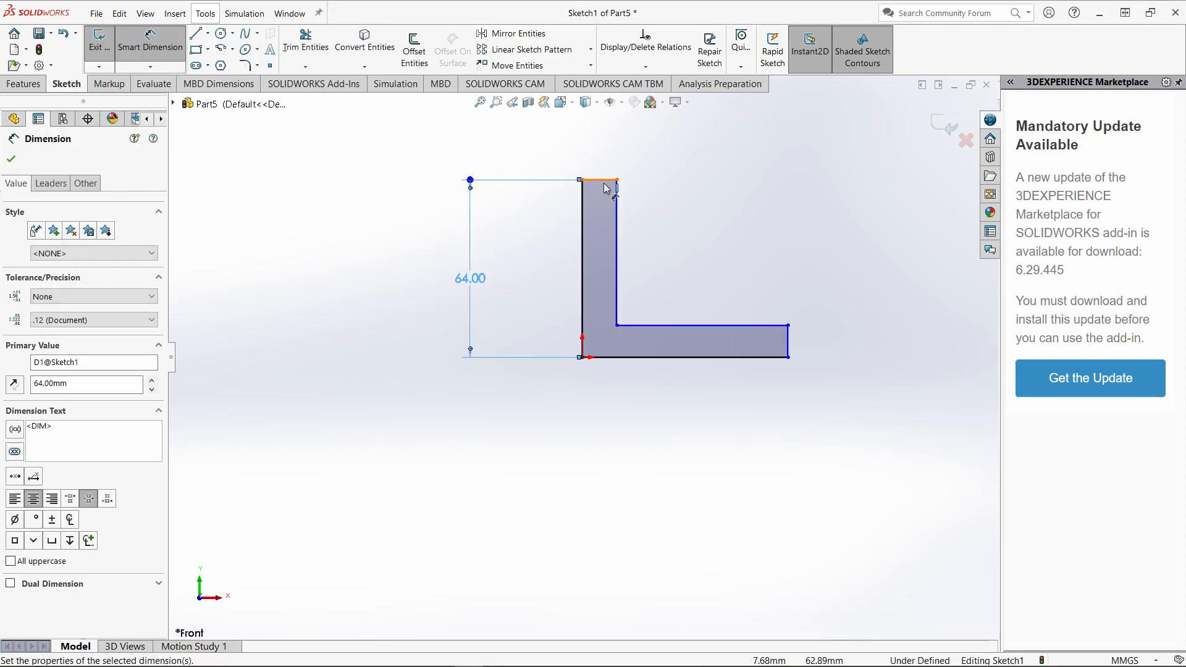
Dimension the short top edge of the upright leg to 16 mm.
{"action": "left_click", "coordinate": [598, 180]}
{"action": "left_click", "coordinate": [610, 146]}
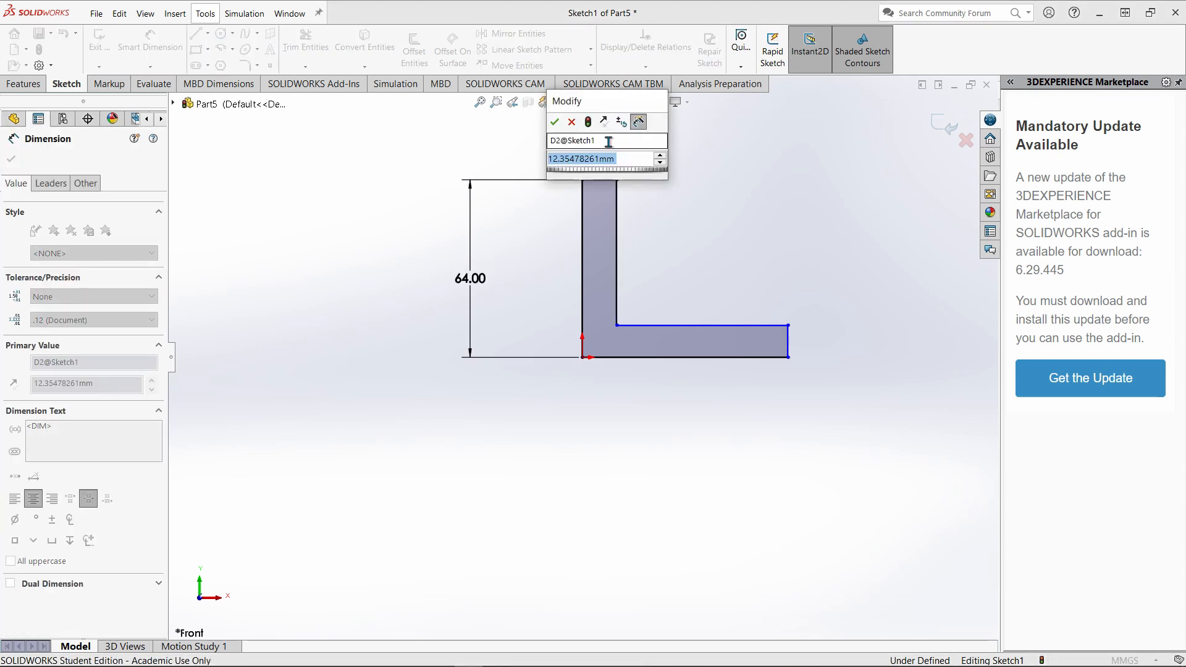
{"action": "type", "text": "16"}
{"action": "key", "text": "Return"}
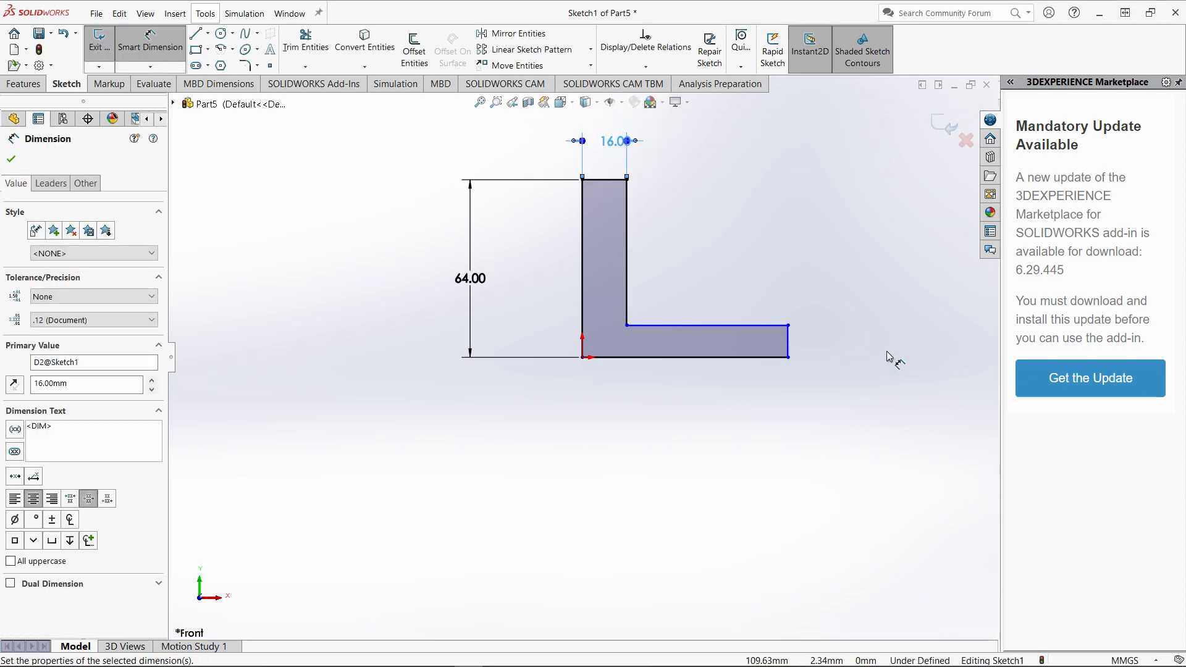
Dimension the profile's bottom edge to 96 mm, checking the value in the Paint 3D reference drawing.
{"action": "left_click", "coordinate": [715, 358]}
{"action": "left_click", "coordinate": [686, 465]}
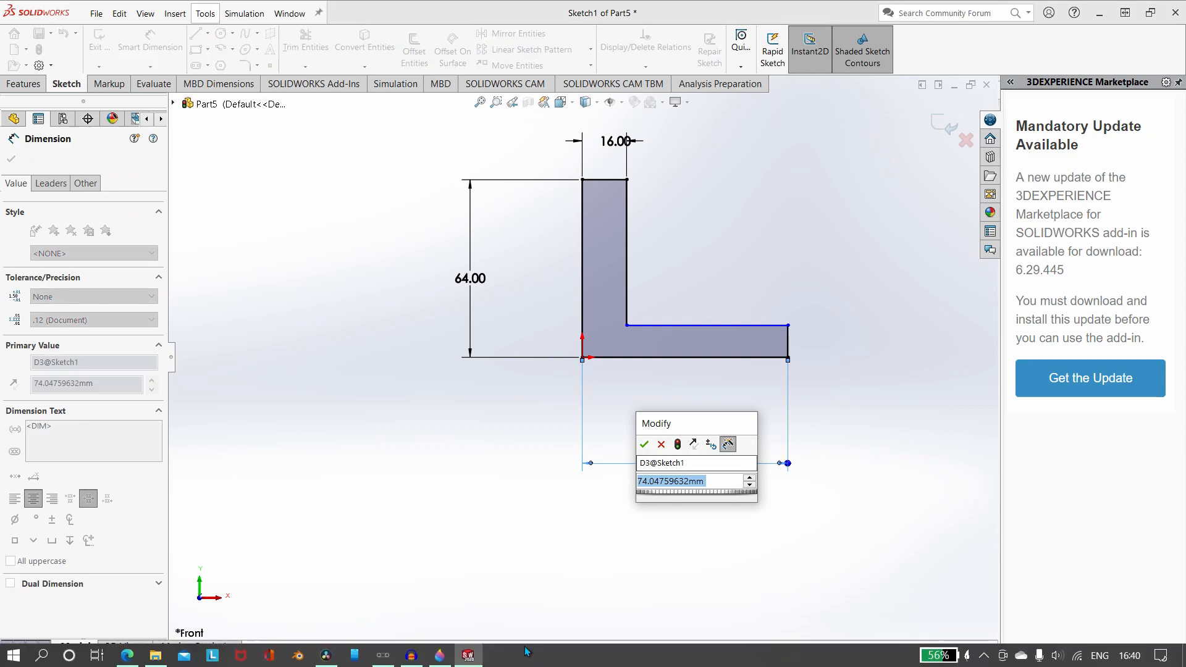
{"action": "left_click", "coordinate": [440, 655]}
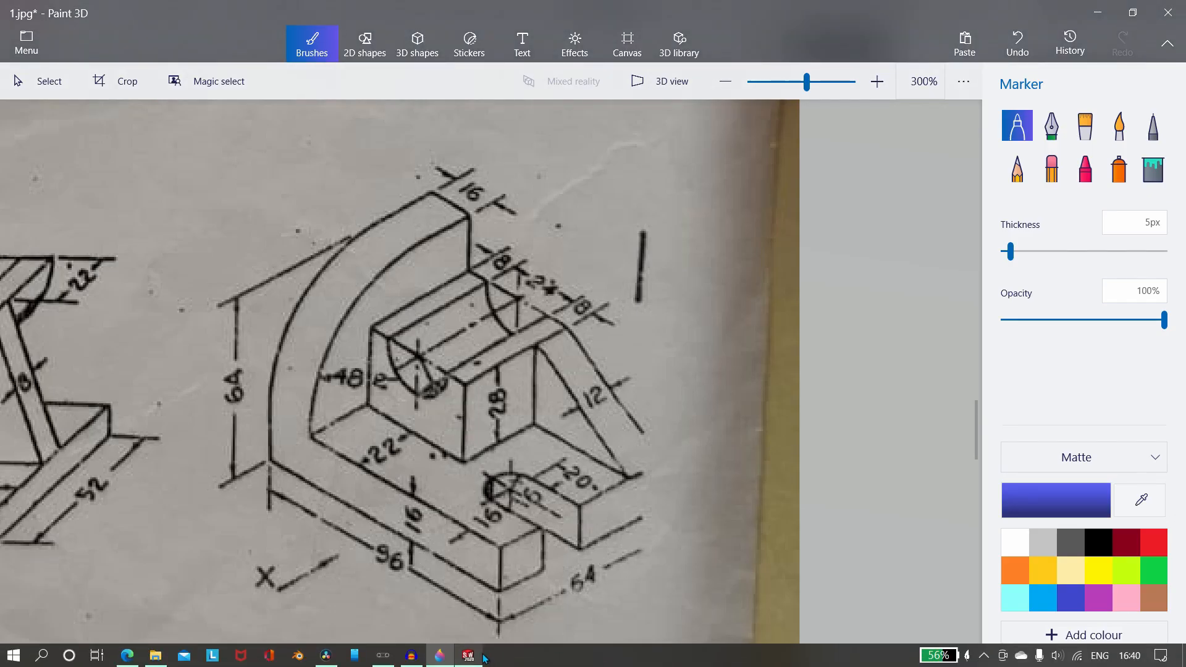
{"action": "left_click", "coordinate": [470, 655]}
{"action": "type", "text": "64"}
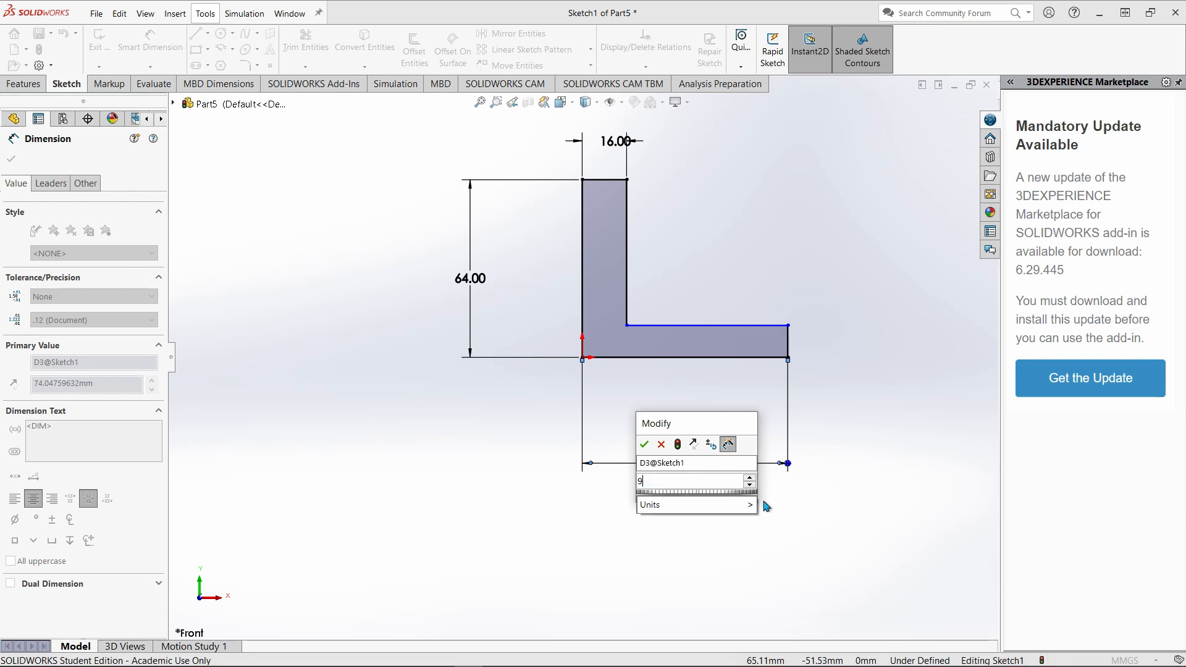
{"action": "key", "text": "Return"}
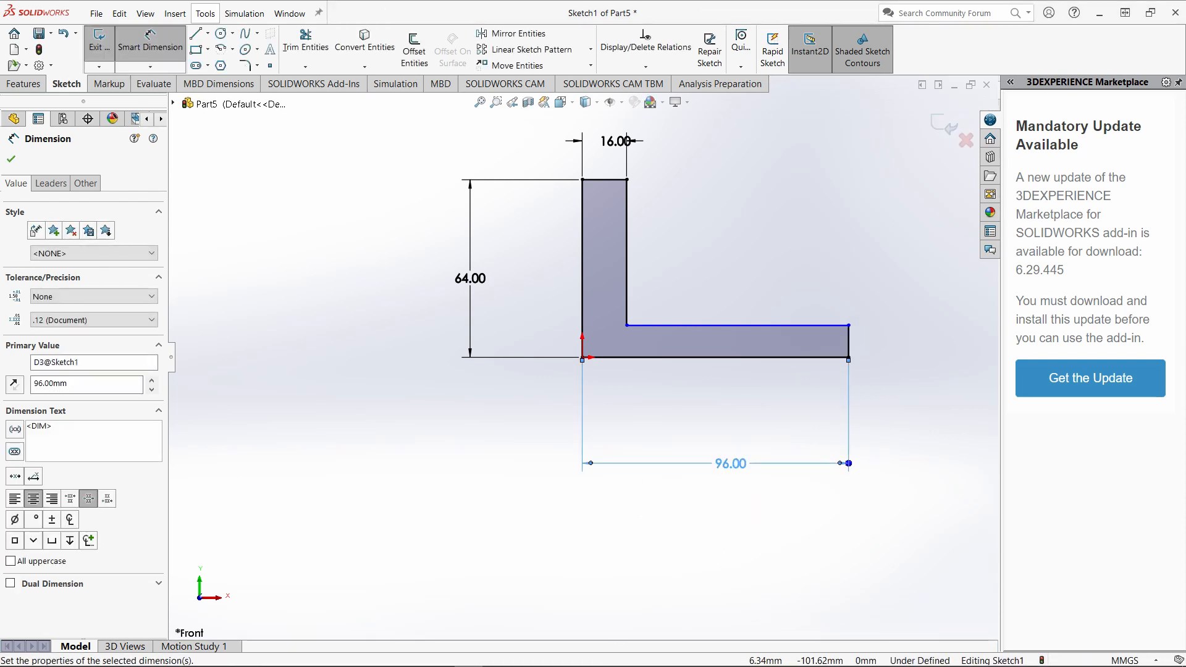
Dimension the profile's right edge to 16+28 (44 mm) using the Paint 3D reference drawing, and exit the sketch.
{"action": "left_click", "coordinate": [440, 655]}
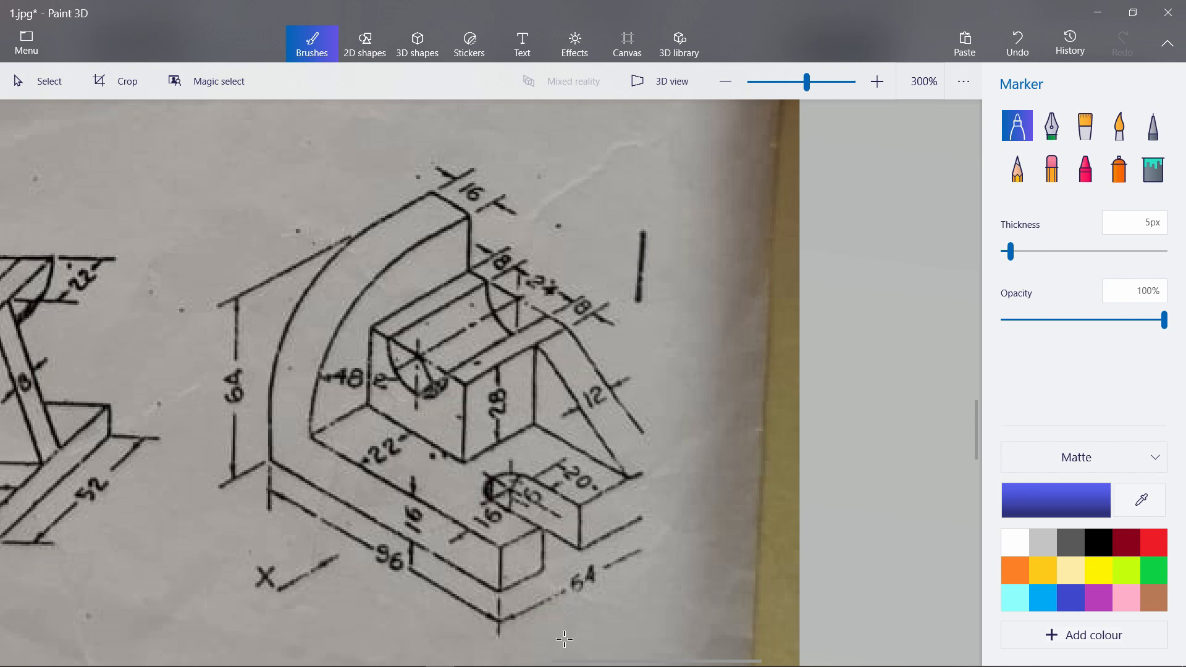
{"action": "left_click", "coordinate": [468, 659]}
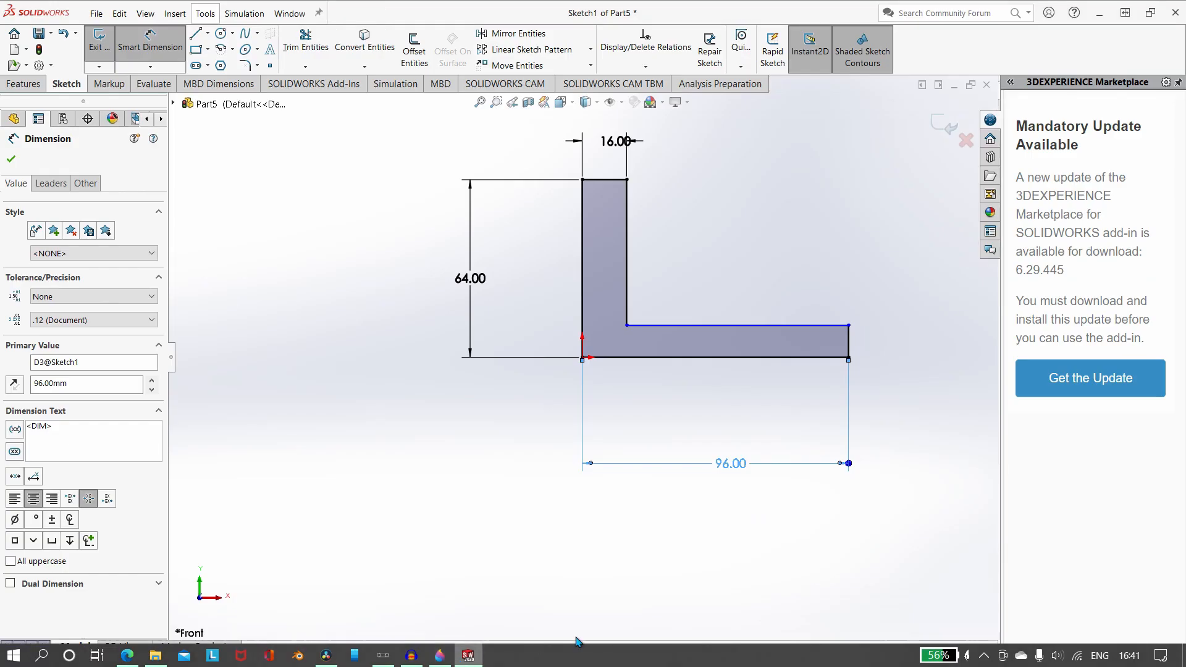
{"action": "left_click", "coordinate": [850, 339]}
{"action": "left_click", "coordinate": [940, 326]}
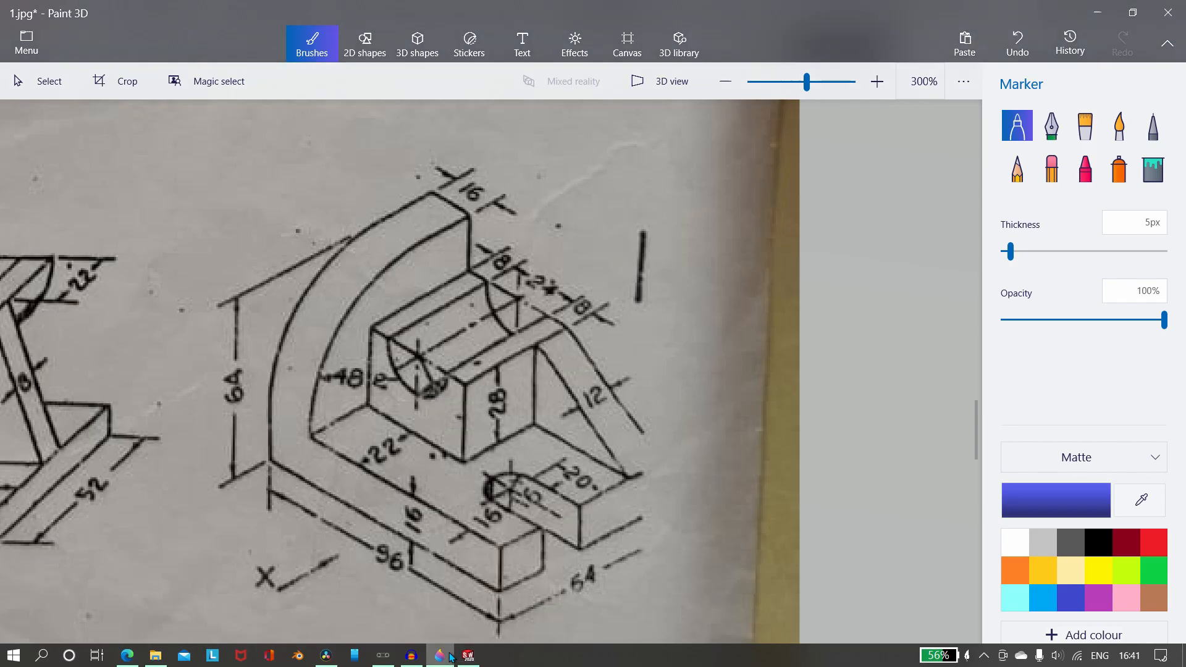
{"action": "left_click", "coordinate": [439, 659]}
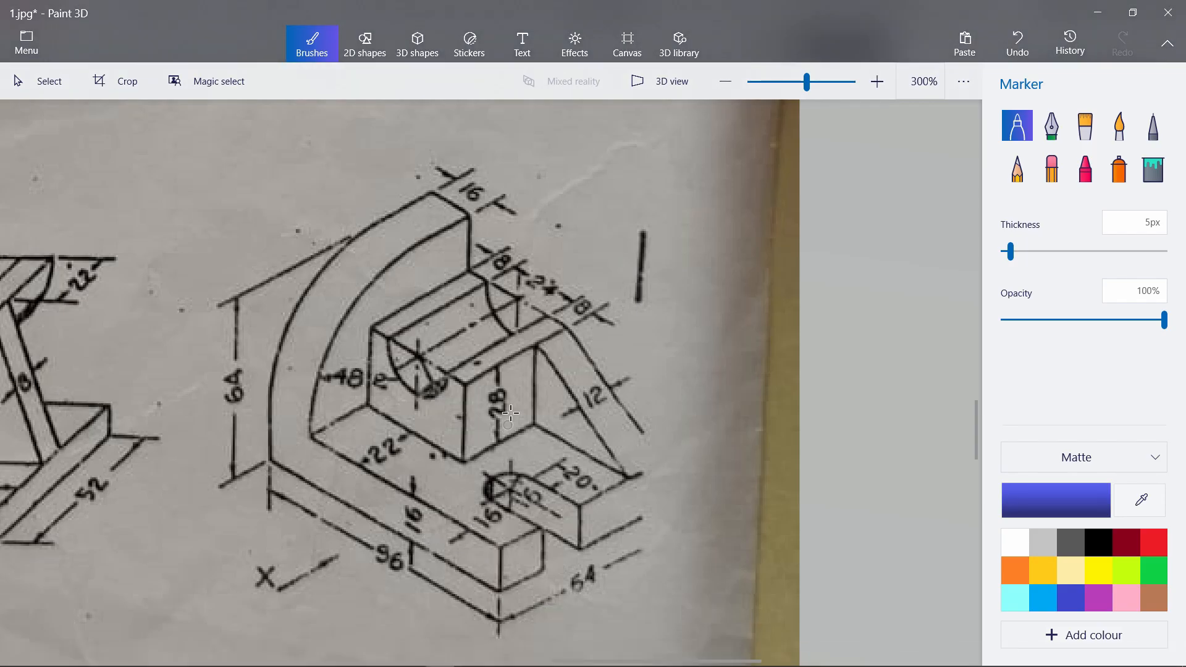
{"action": "left_click", "coordinate": [468, 659]}
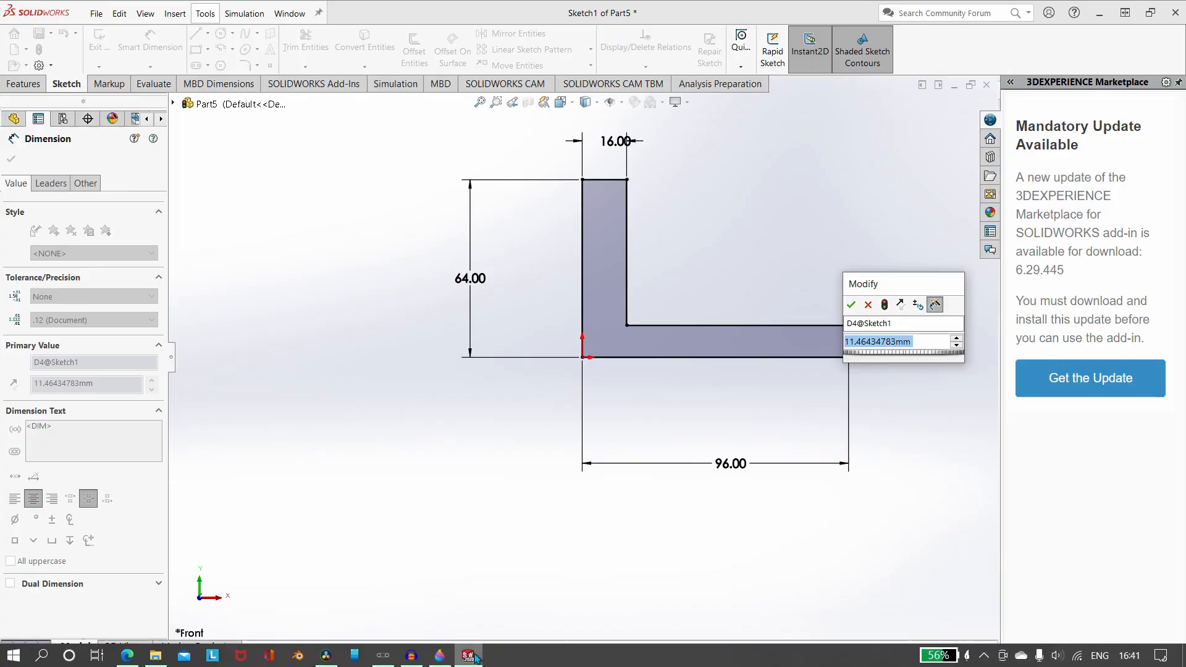
{"action": "type", "text": "16"}
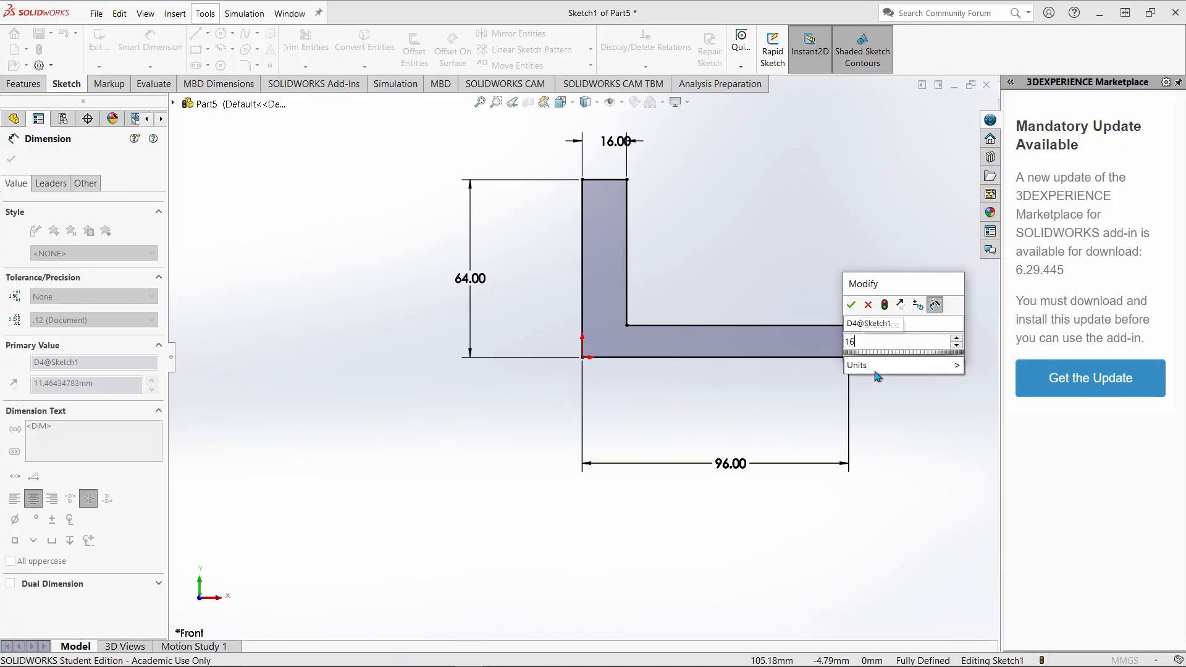
{"action": "type", "text": "+28"}
{"action": "key", "text": "Return"}
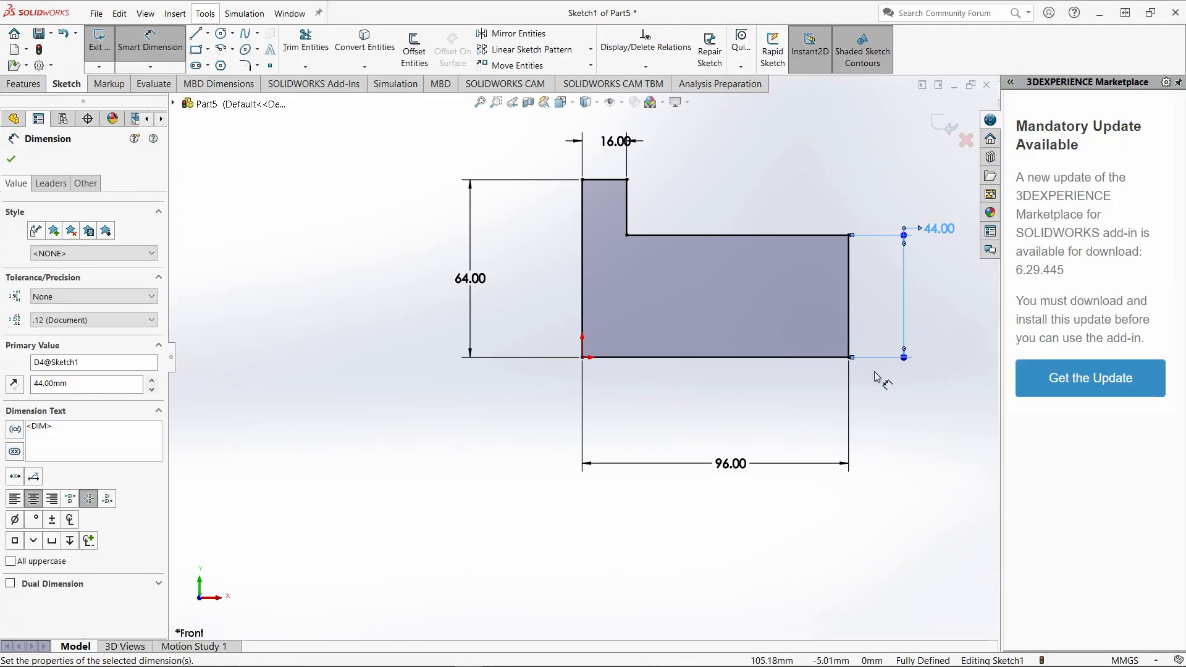
{"action": "left_click", "coordinate": [98, 42]}
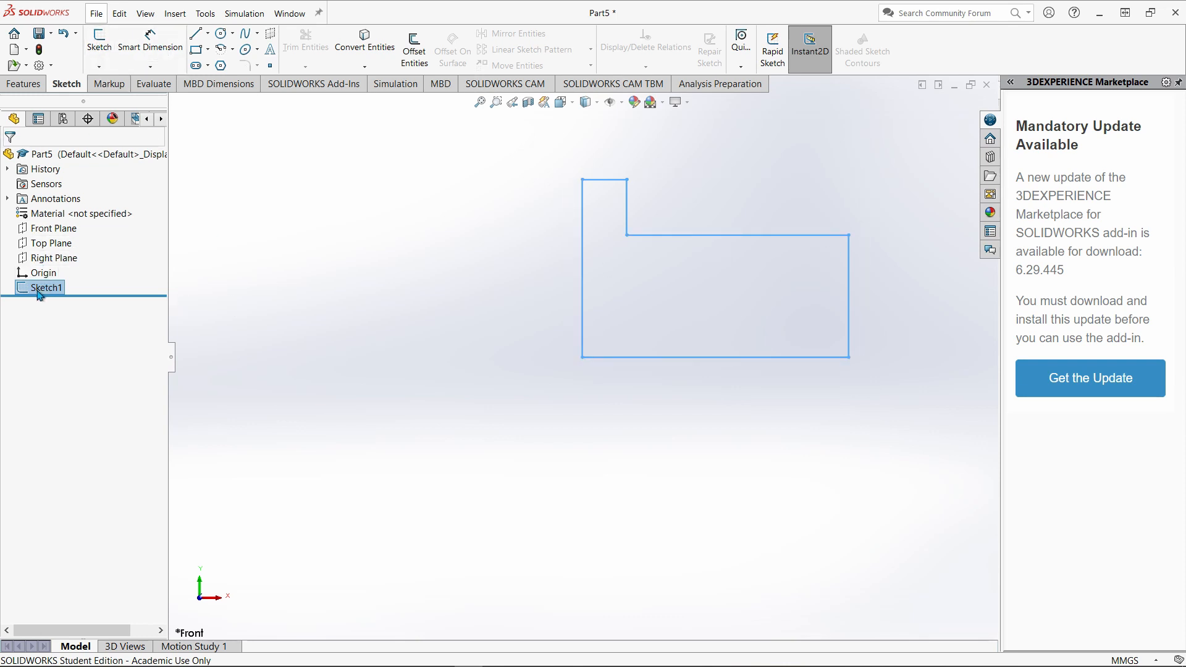
Reopen the profile sketch and draw a 45° line across its outer upper corner, from the horizontal step edge to the right edge.
{"action": "double_click", "coordinate": [688, 235]}
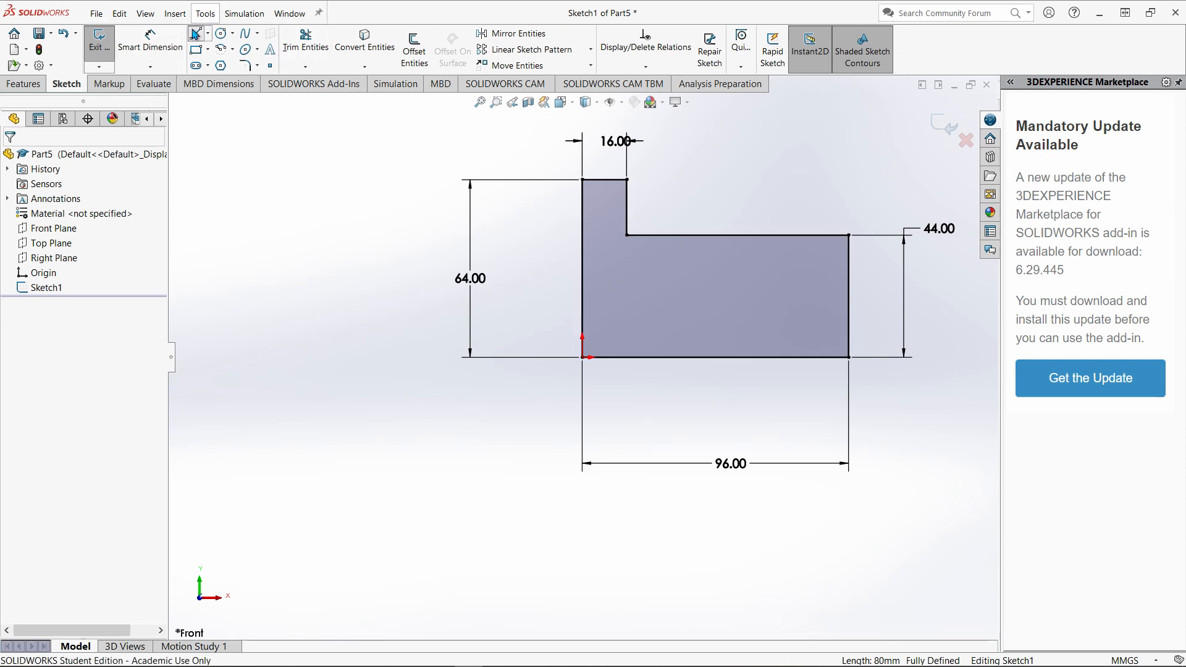
{"action": "left_click", "coordinate": [196, 33]}
{"action": "left_click", "coordinate": [756, 236]}
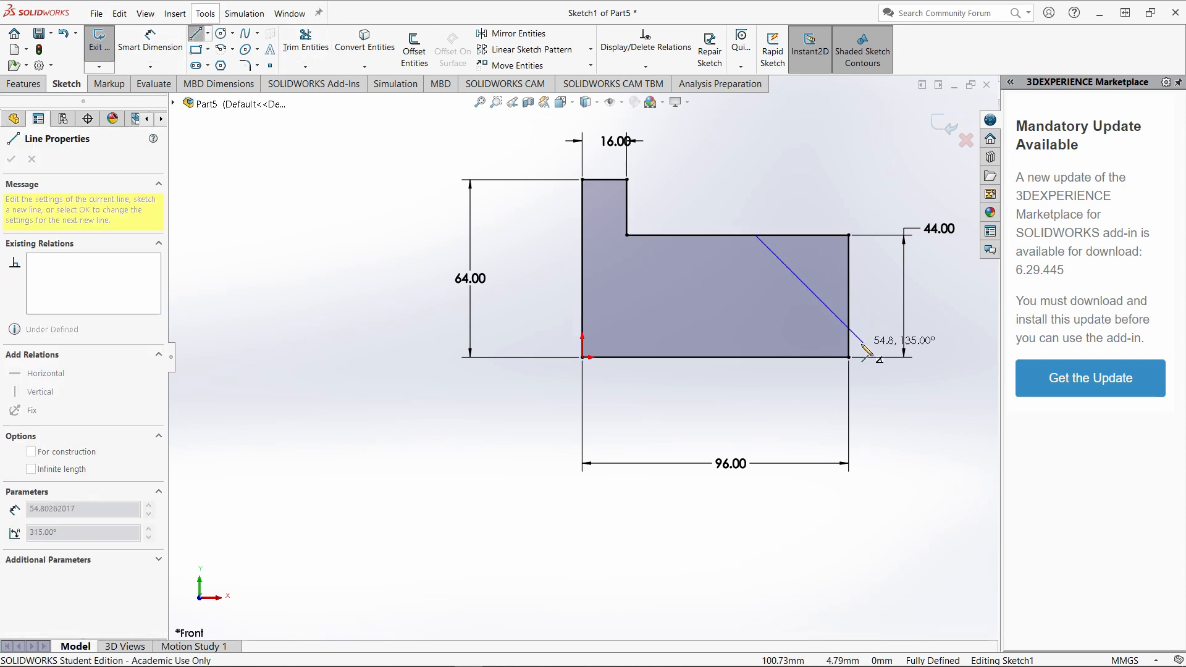
{"action": "left_click", "coordinate": [849, 329]}
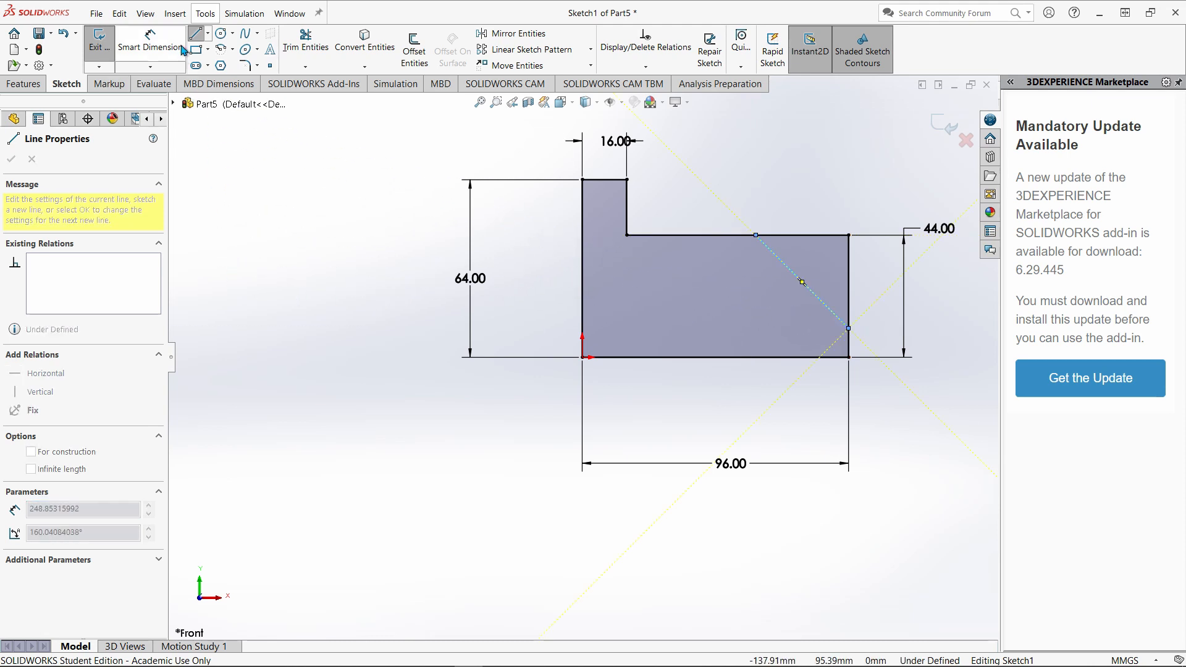
{"action": "left_click", "coordinate": [160, 47]}
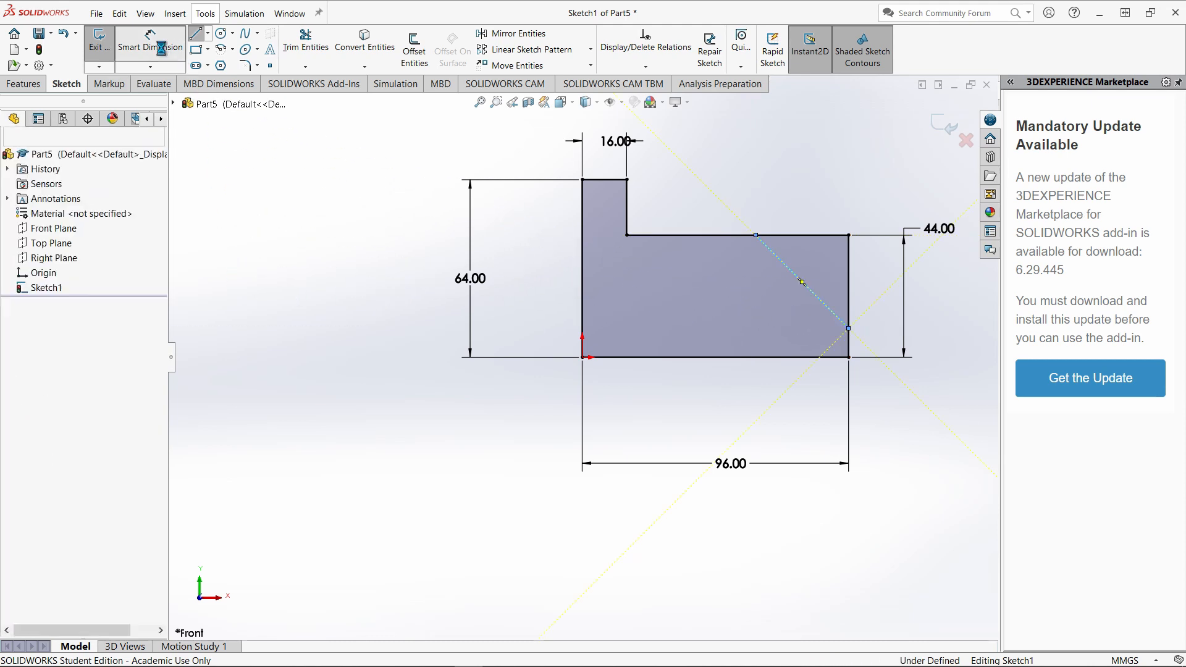
{"action": "left_click", "coordinate": [849, 343]}
{"action": "left_click", "coordinate": [850, 358]}
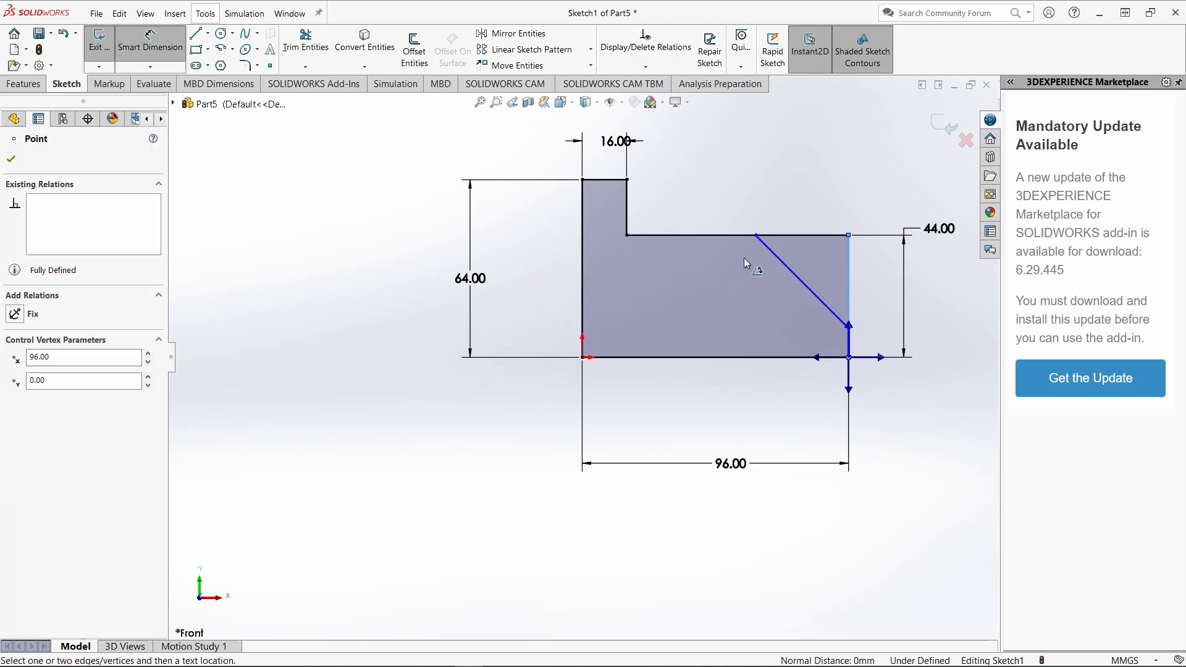
Dimension the slanted line's lower endpoint 16 mm above the profile's bottom edge.
{"action": "left_click", "coordinate": [169, 53]}
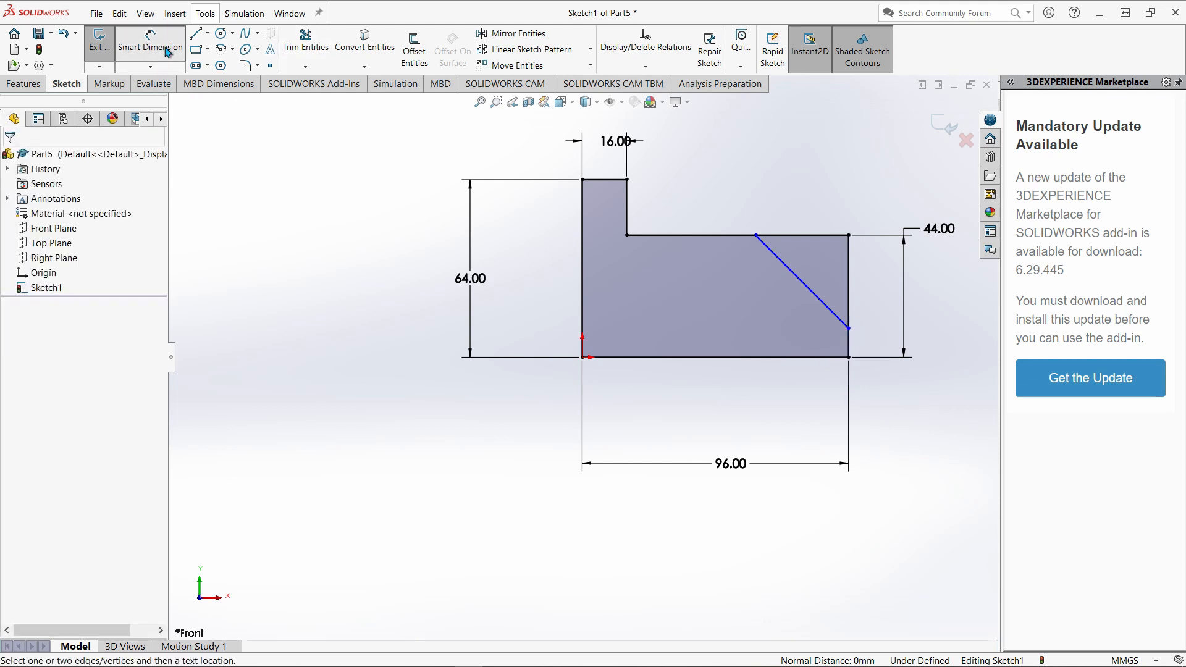
{"action": "left_click", "coordinate": [849, 329]}
{"action": "left_click", "coordinate": [835, 358]}
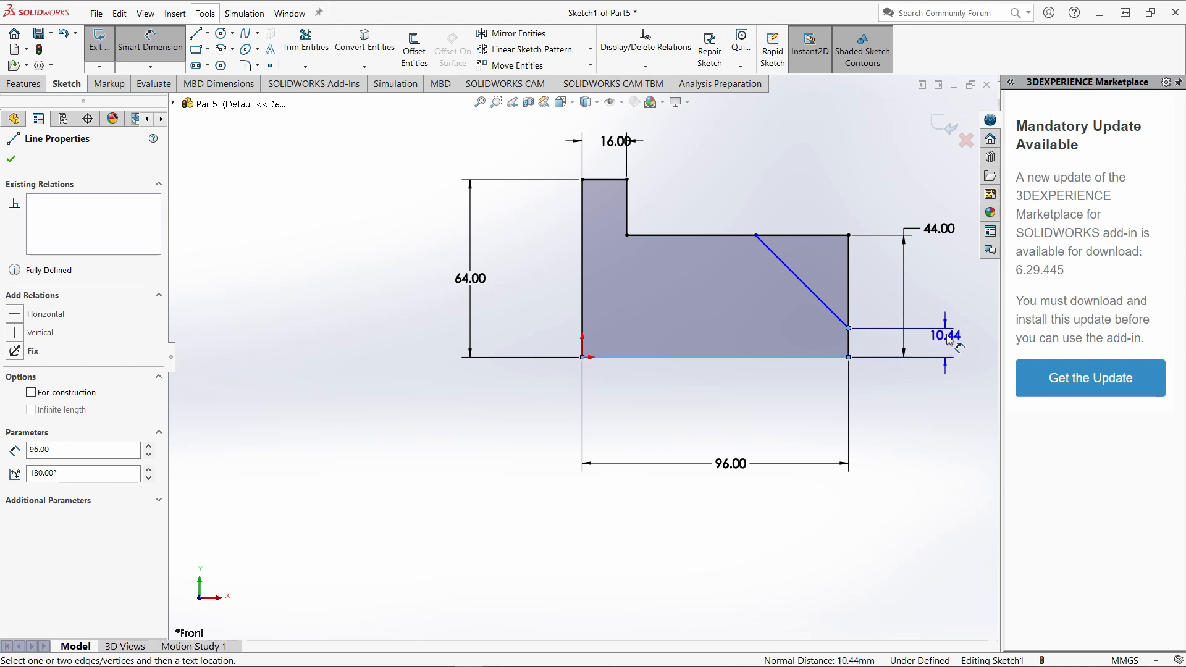
{"action": "left_click", "coordinate": [947, 337]}
{"action": "type", "text": "16"}
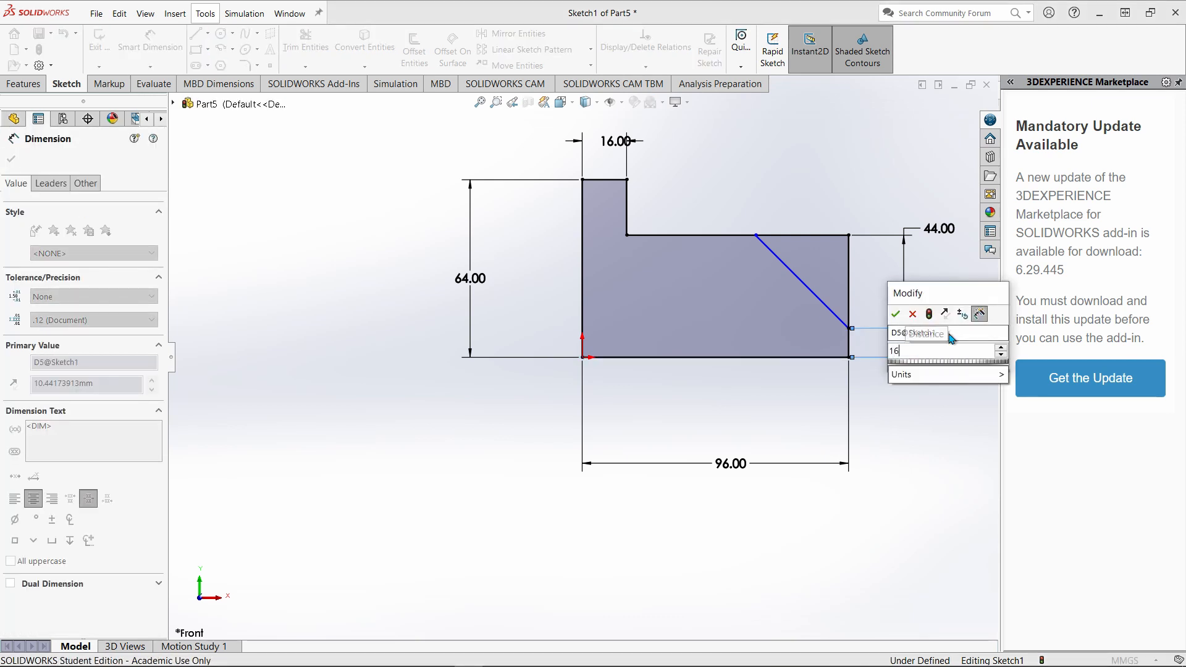
{"action": "key", "text": "Return"}
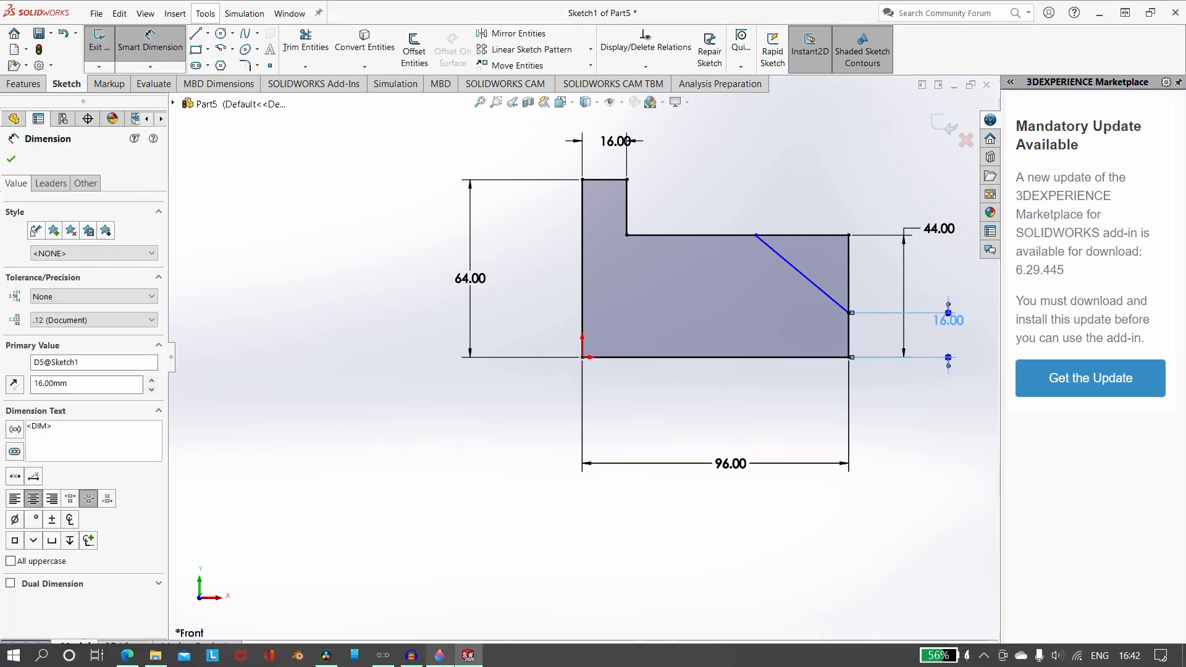
Dimension the slanted line's upper endpoint 8+8+24 (40 mm) from the step's inner corner, using the Paint 3D reference drawing.
{"action": "left_click", "coordinate": [440, 655]}
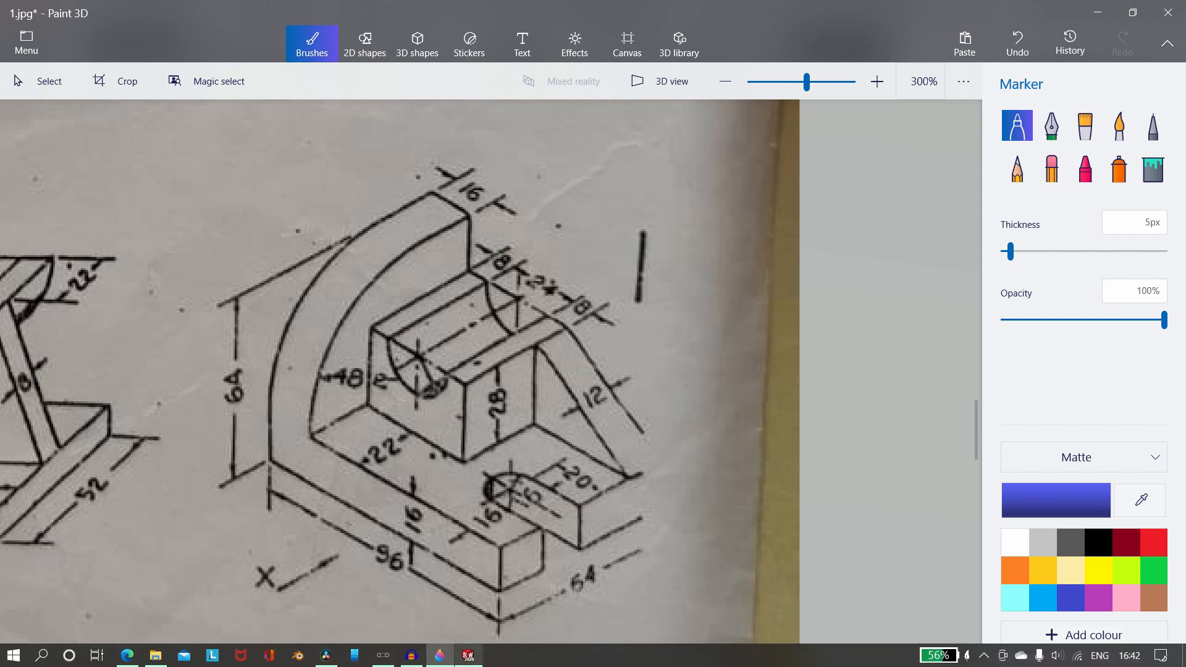
{"action": "left_click", "coordinate": [468, 658]}
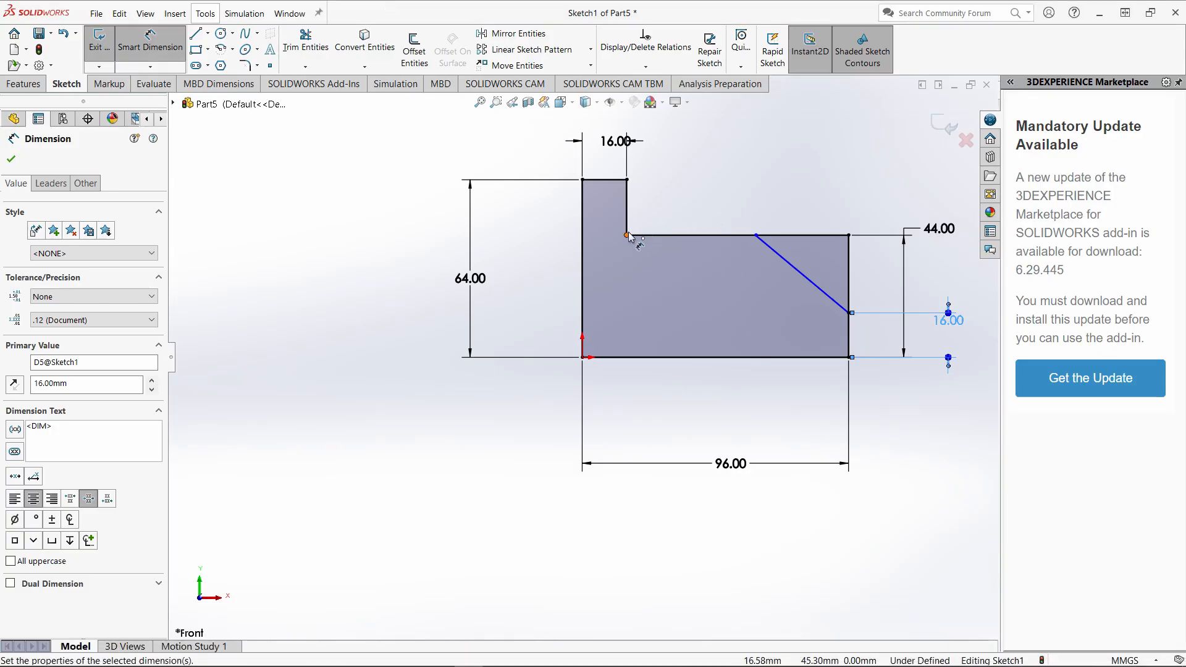
{"action": "left_click", "coordinate": [627, 236]}
{"action": "left_click", "coordinate": [757, 235]}
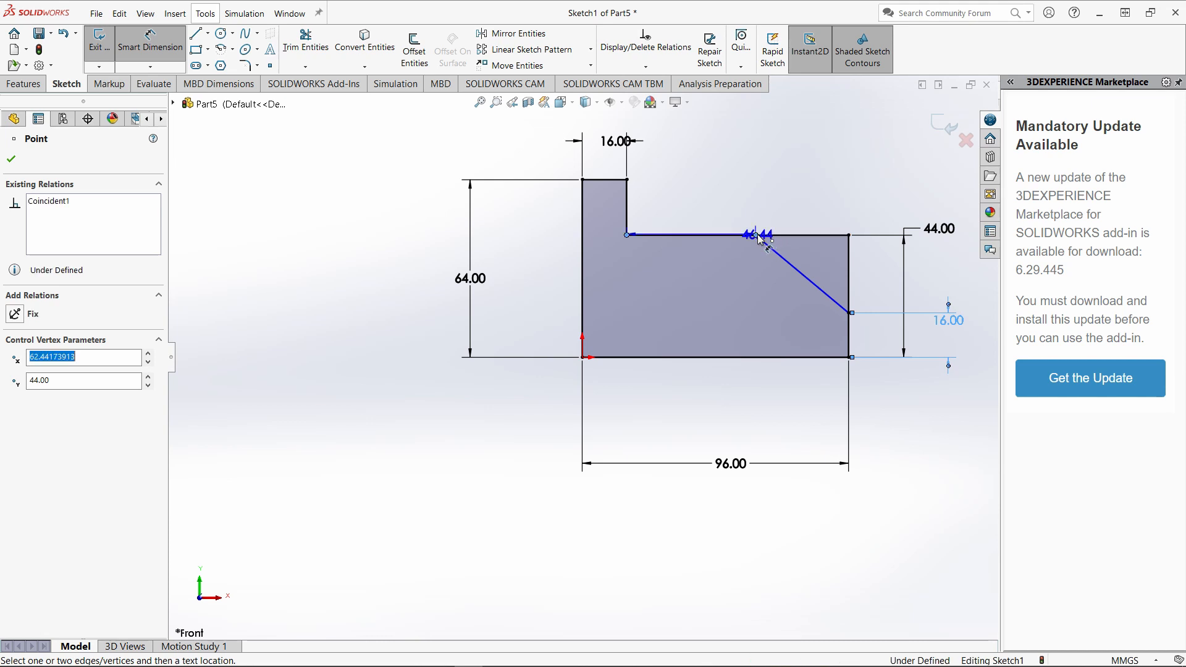
{"action": "left_click", "coordinate": [698, 166]}
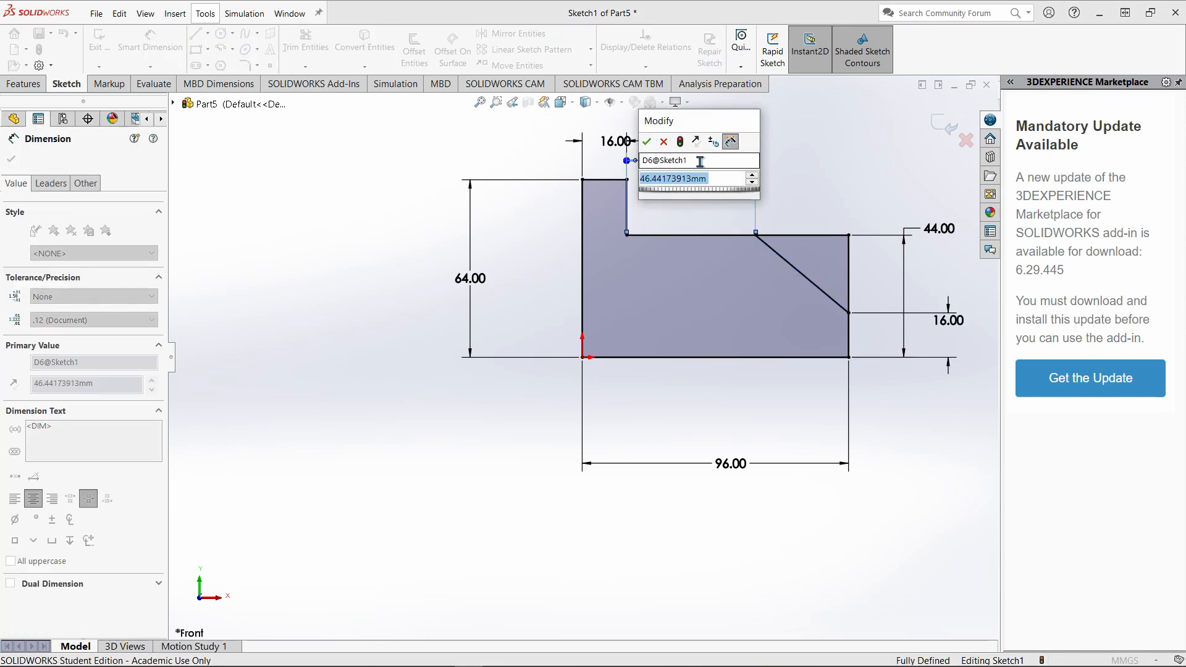
{"action": "type", "text": "8+8+24"}
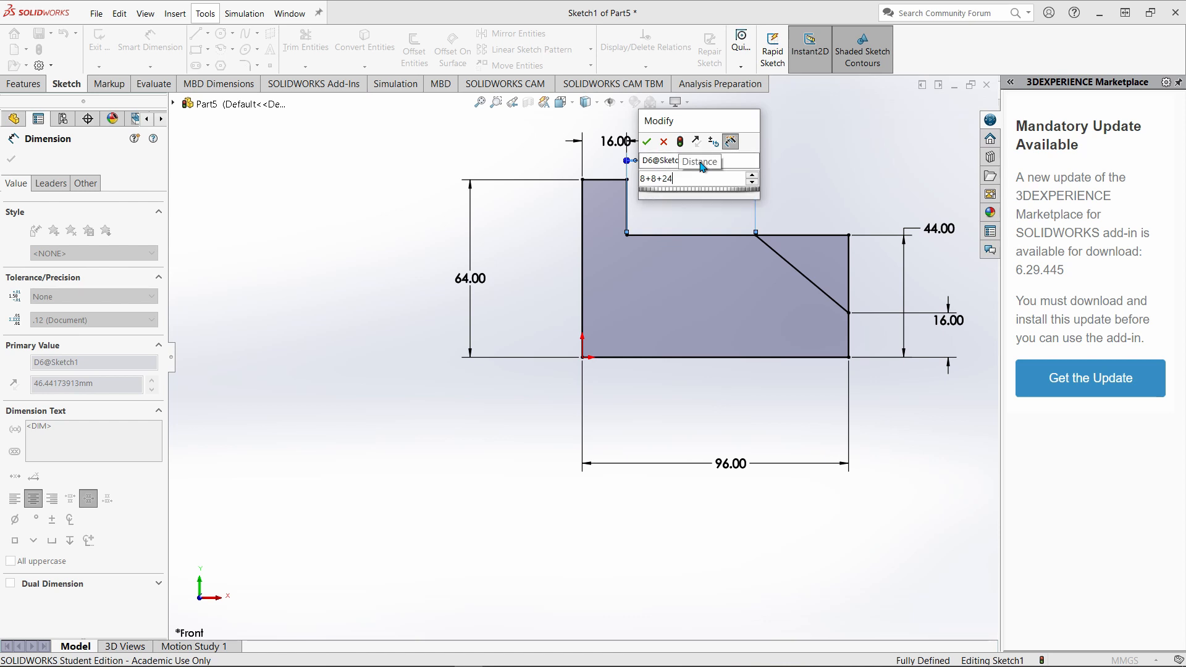
{"action": "key", "text": "Return"}
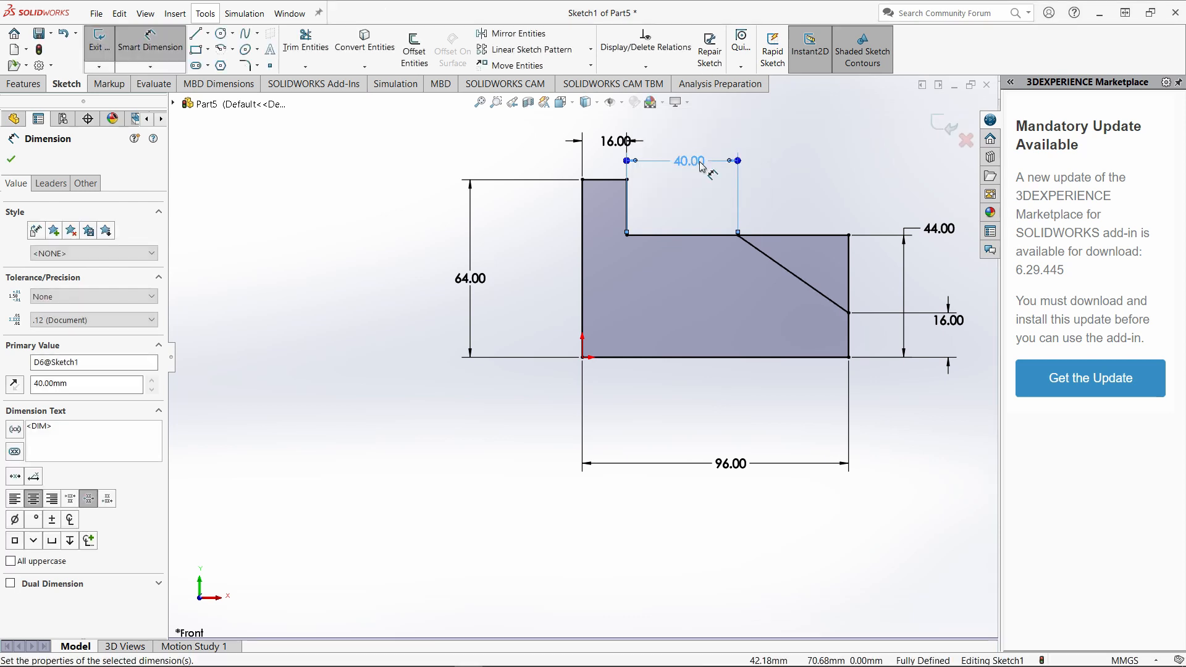
Check the Paint 3D reference drawing and trim away the profile's outer upper corner beyond the slanted line.
{"action": "mouse_move", "coordinate": [666, 666]}
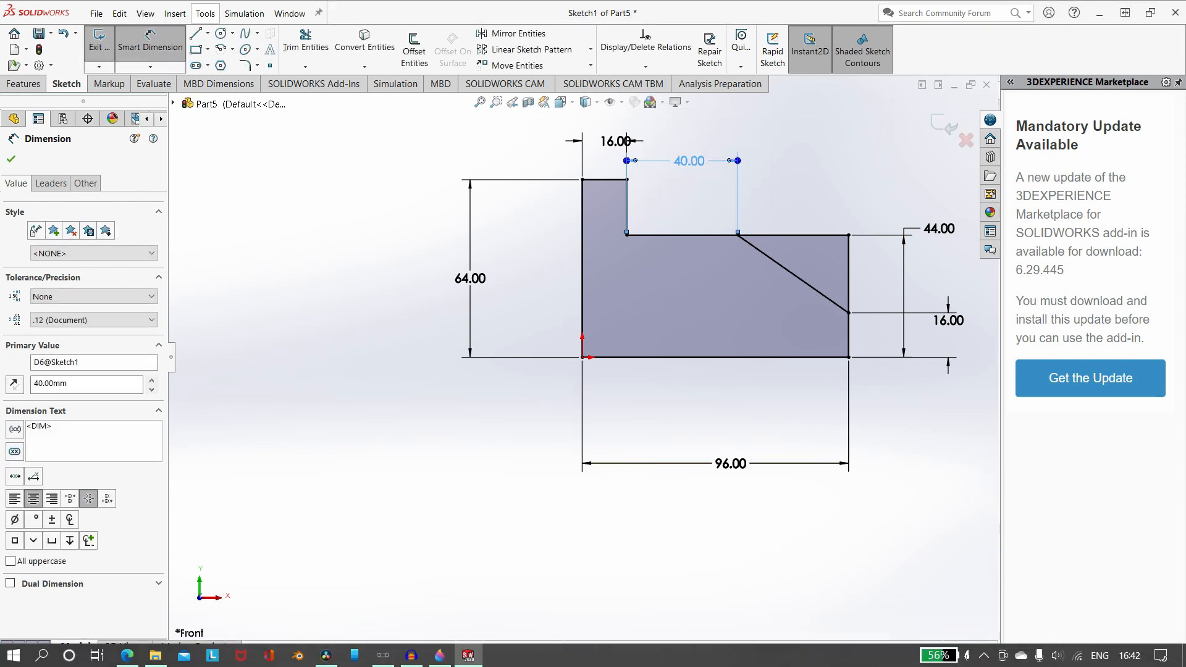
{"action": "left_click", "coordinate": [441, 654]}
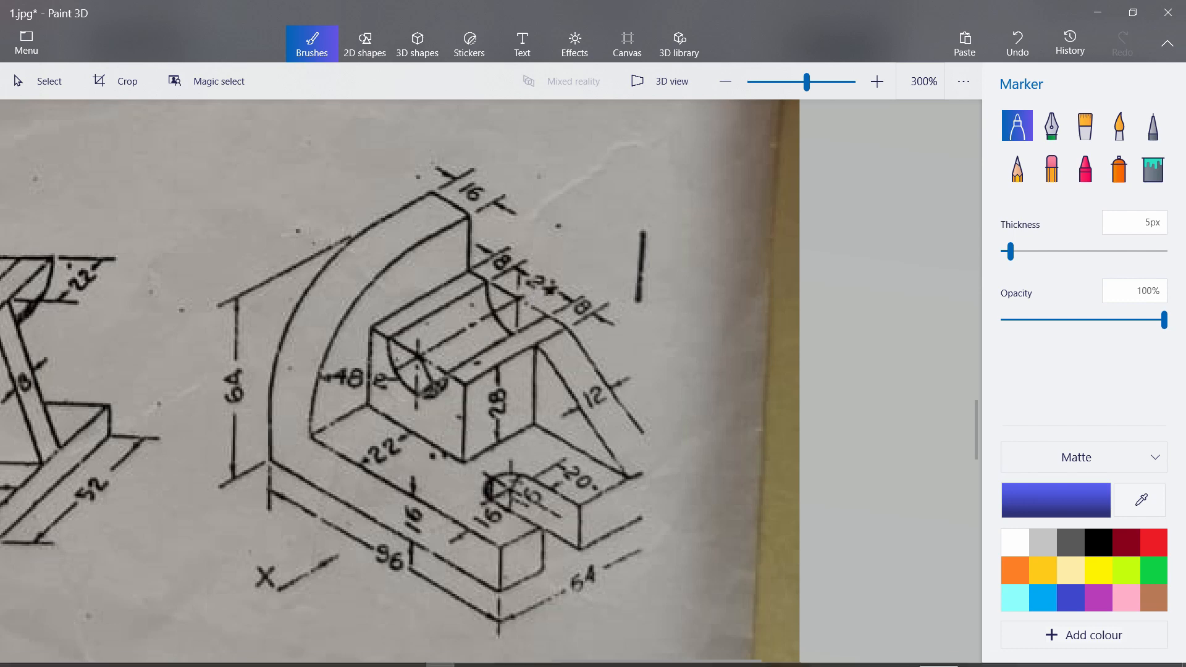
{"action": "mouse_move", "coordinate": [526, 664]}
{"action": "left_click", "coordinate": [469, 655]}
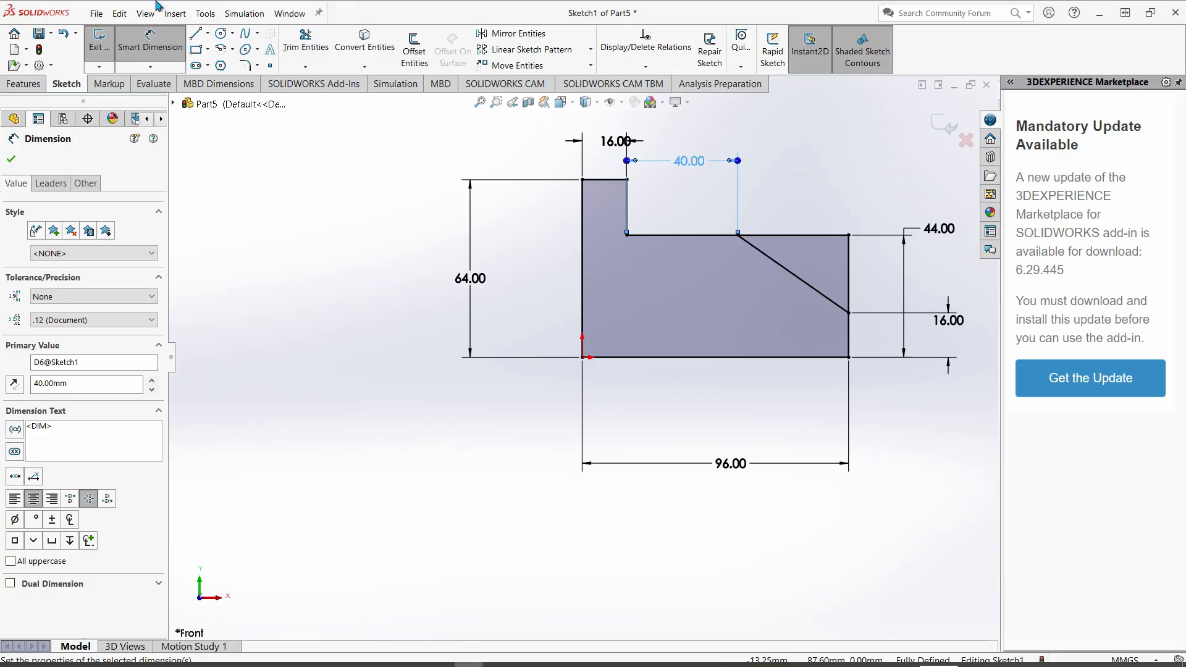
{"action": "left_click", "coordinate": [305, 42]}
{"action": "mouse_move", "coordinate": [786, 206]}
{"action": "left_mouse_down"}
{"action": "mouse_move", "coordinate": [821, 260]}
{"action": "mouse_move", "coordinate": [850, 257]}
{"action": "left_mouse_up"}
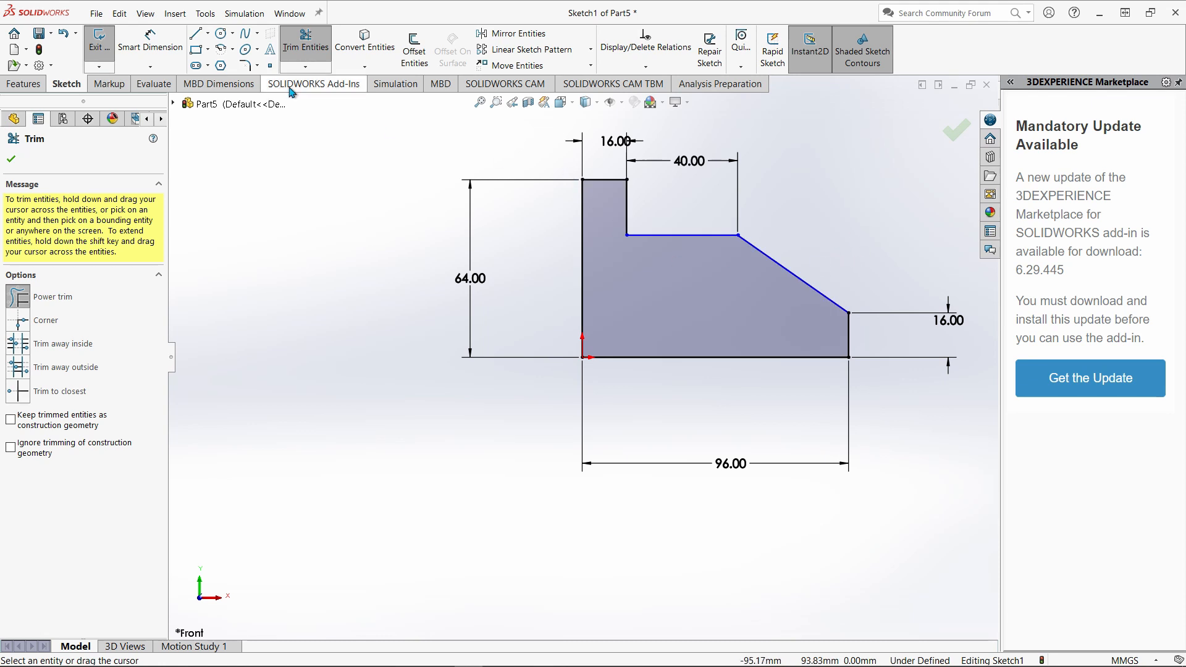
Dimension the horizontal step edge 44 mm above the bottom edge and exit the sketch.
{"action": "left_click", "coordinate": [150, 42]}
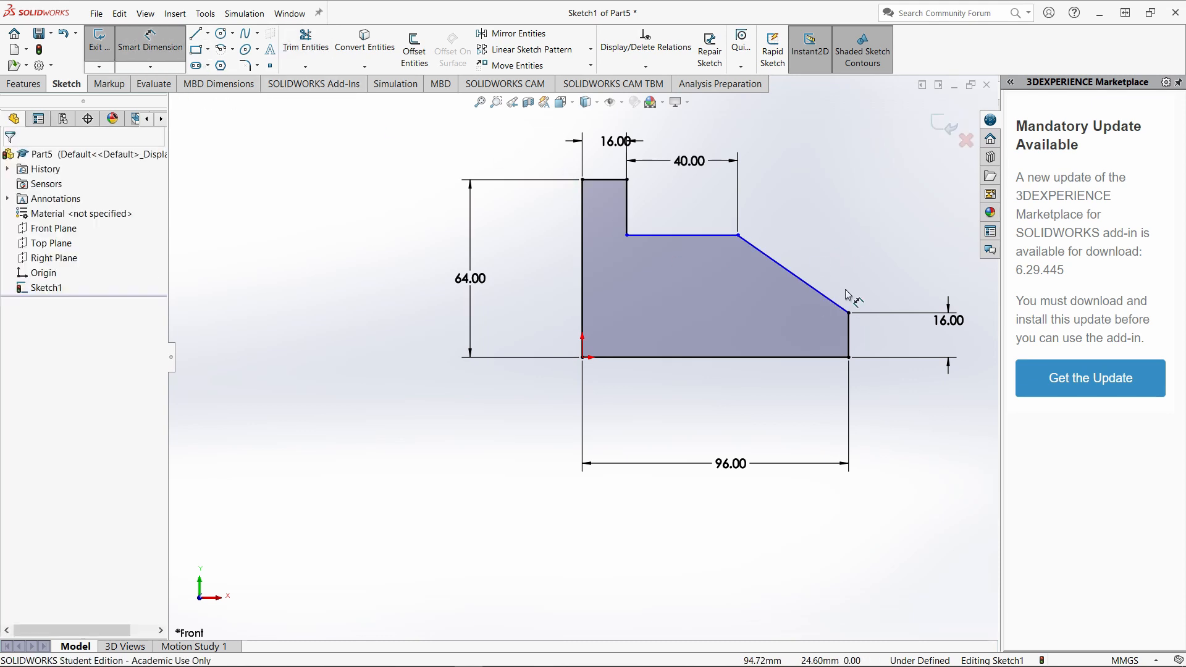
{"action": "left_click", "coordinate": [689, 246]}
{"action": "left_click", "coordinate": [790, 362]}
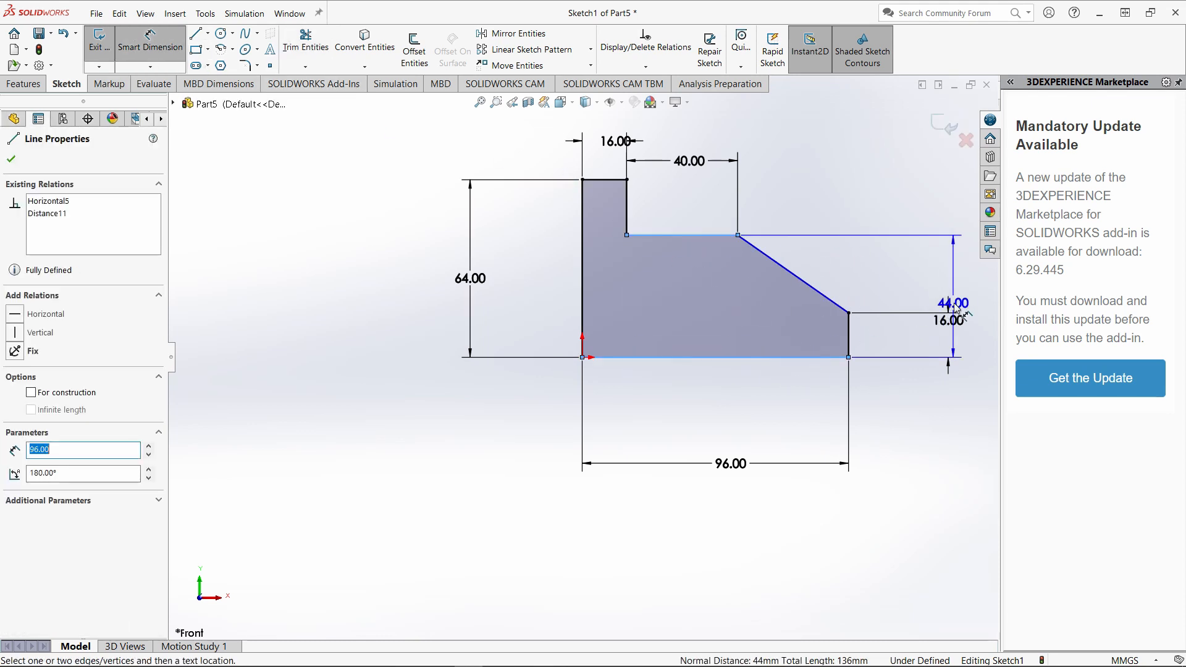
{"action": "left_click", "coordinate": [896, 293]}
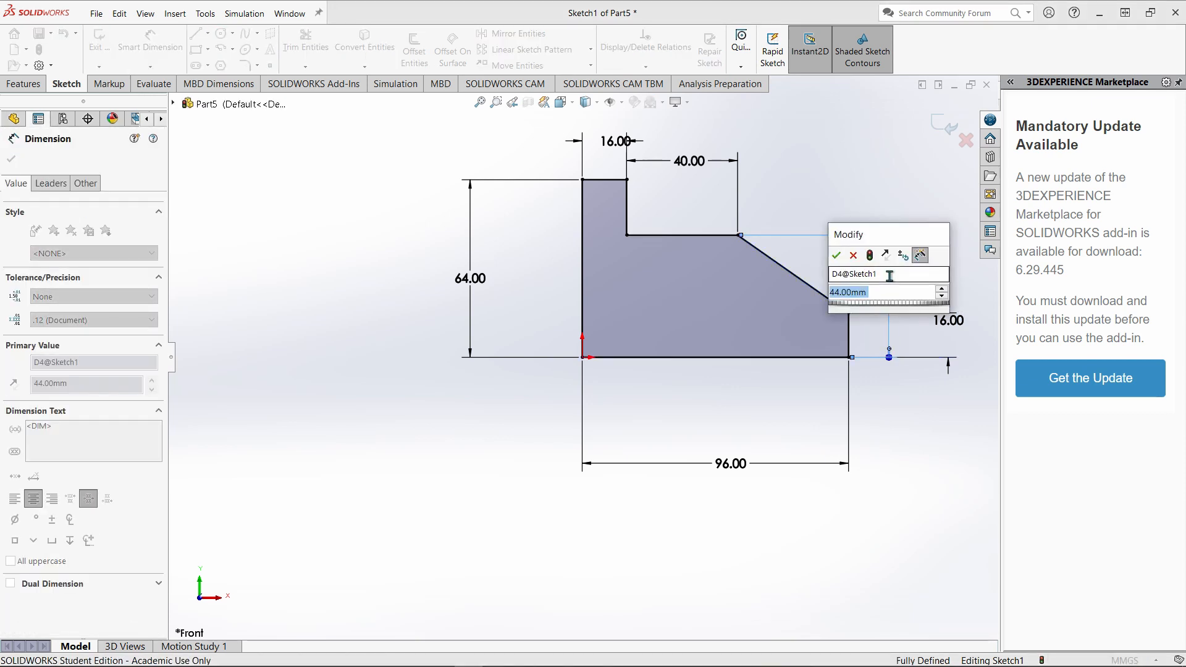
{"action": "key", "text": "Return"}
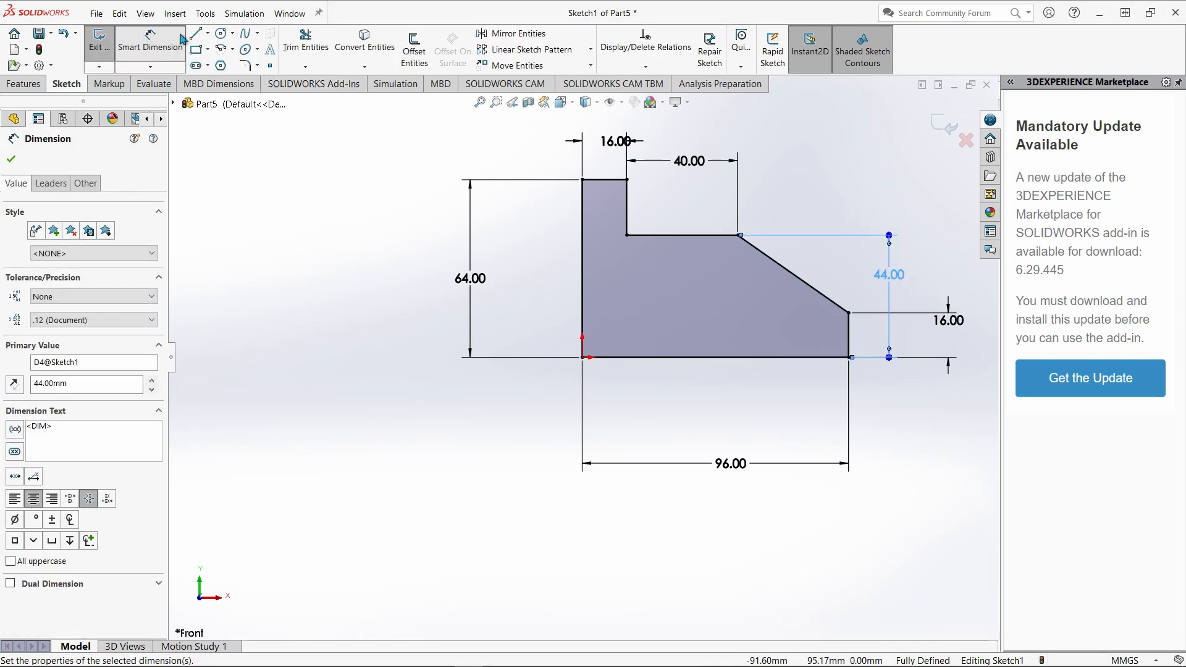
{"action": "left_click", "coordinate": [112, 42]}
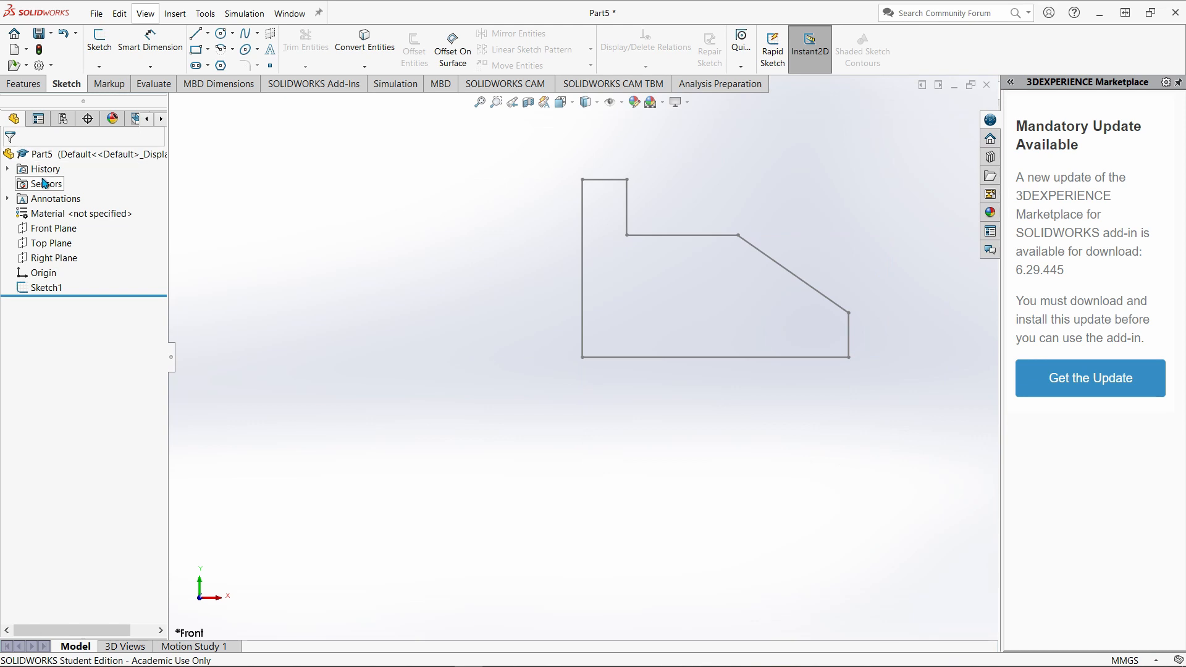
Extrude the profile sketch as a blind boss 64 mm deep, checking the depth in the Paint 3D reference drawing.
{"action": "left_click", "coordinate": [24, 84]}
{"action": "left_click", "coordinate": [105, 50]}
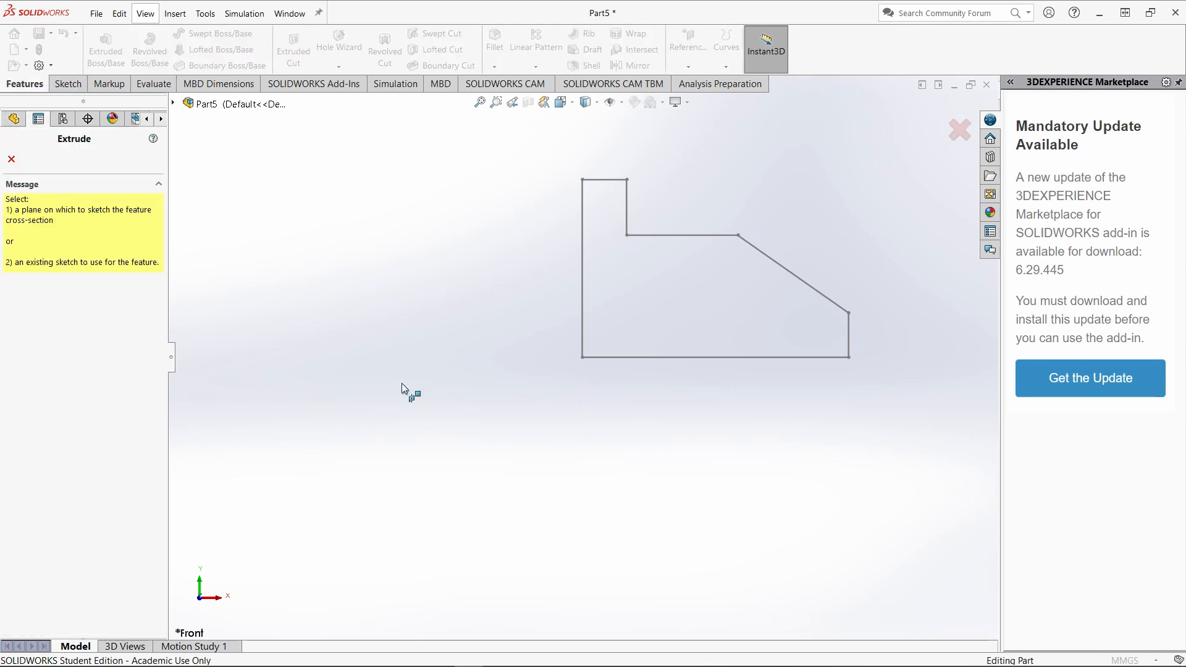
{"action": "middle_click_drag", "start_coordinate": [424, 408], "coordinate": [830, 238]}
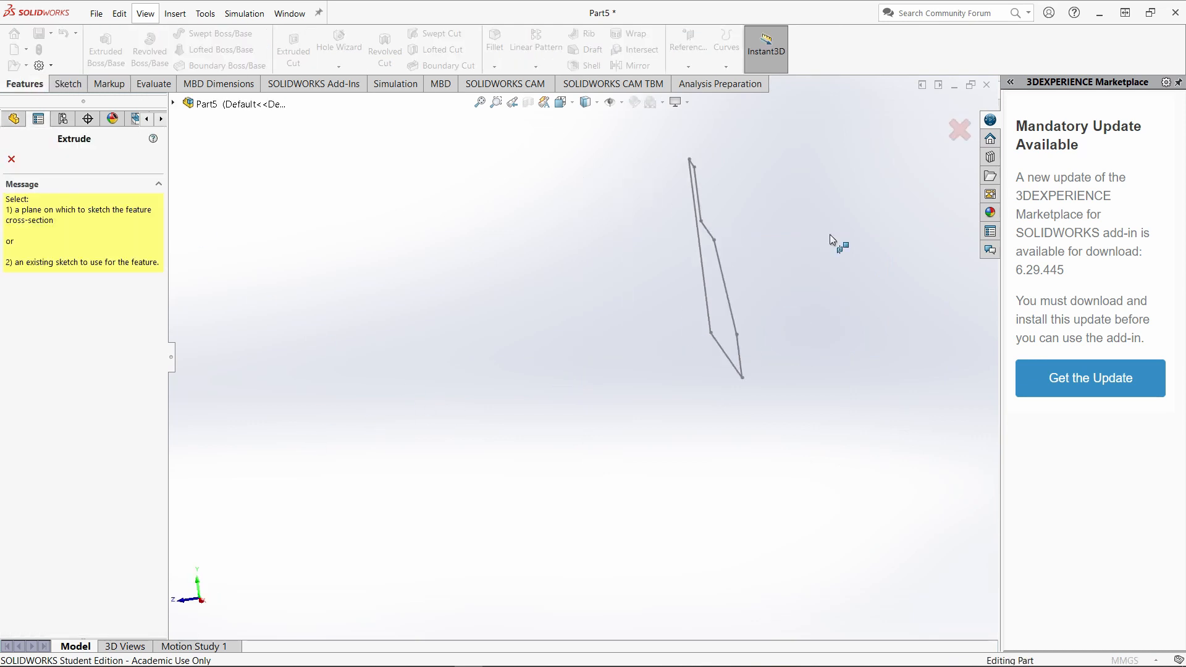
{"action": "left_click", "coordinate": [707, 232]}
{"action": "middle_click_drag", "start_coordinate": [387, 400], "coordinate": [476, 405]}
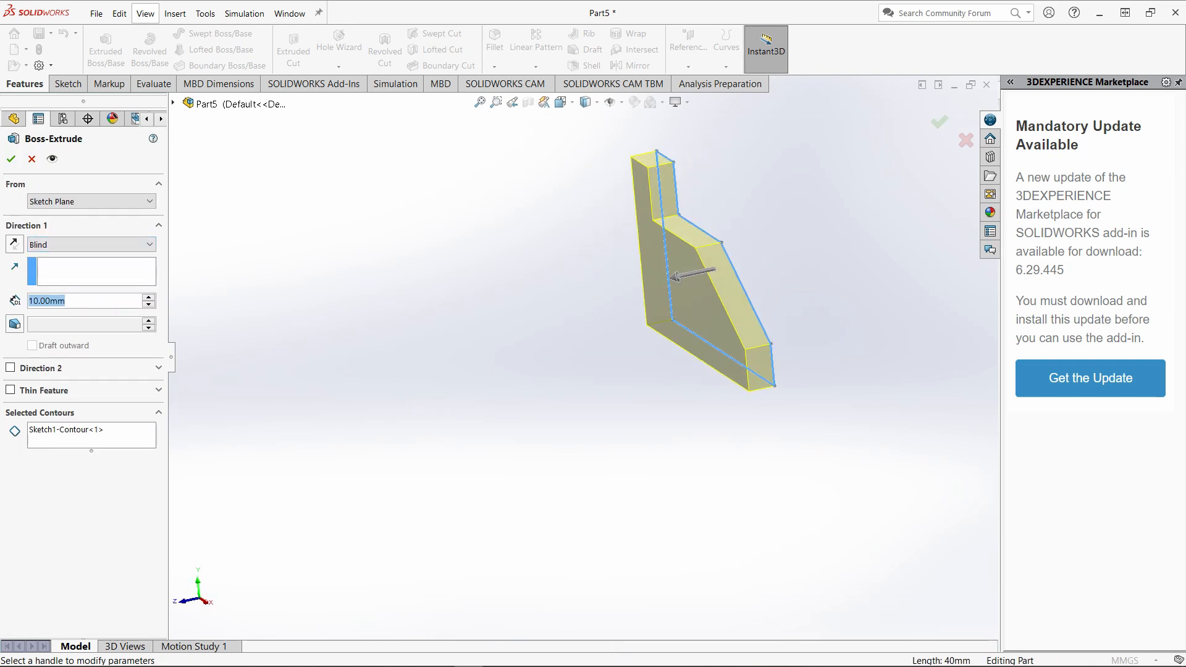
{"action": "left_click", "coordinate": [440, 663]}
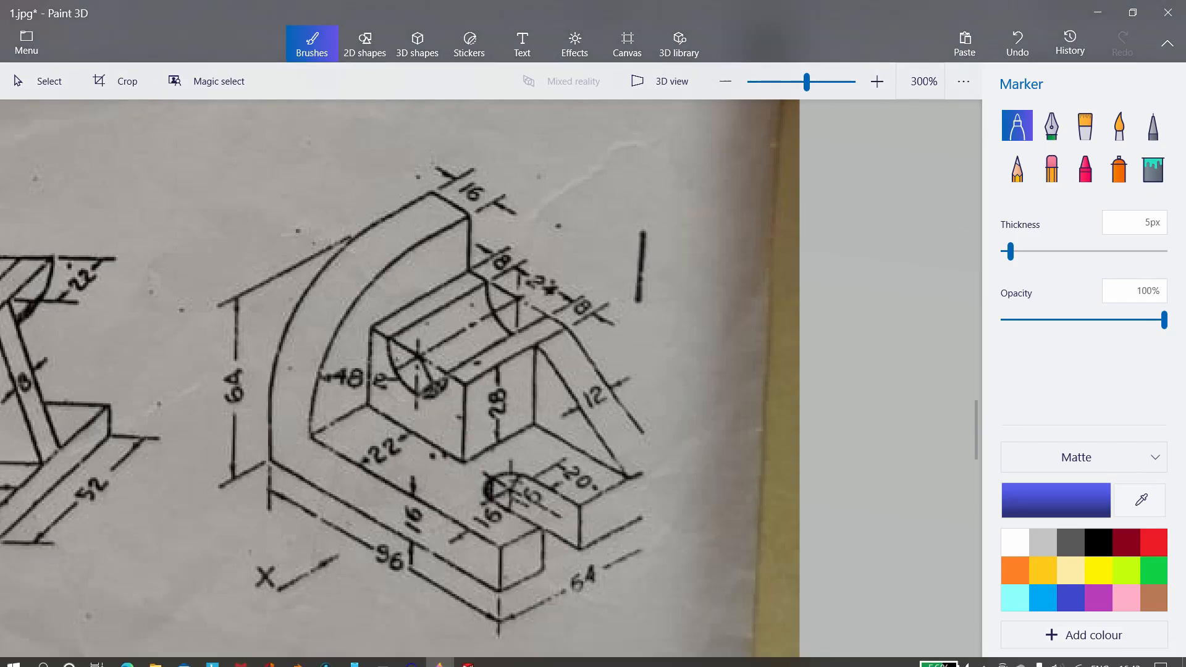
{"action": "left_click", "coordinate": [470, 657]}
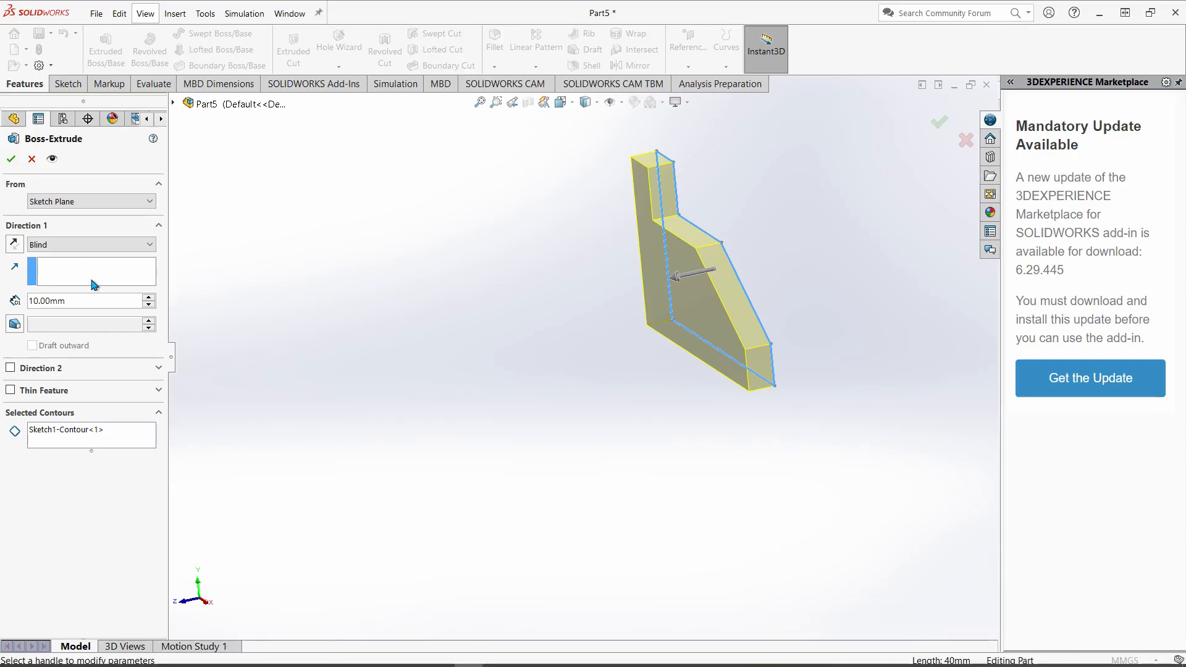
{"action": "type", "text": "64"}
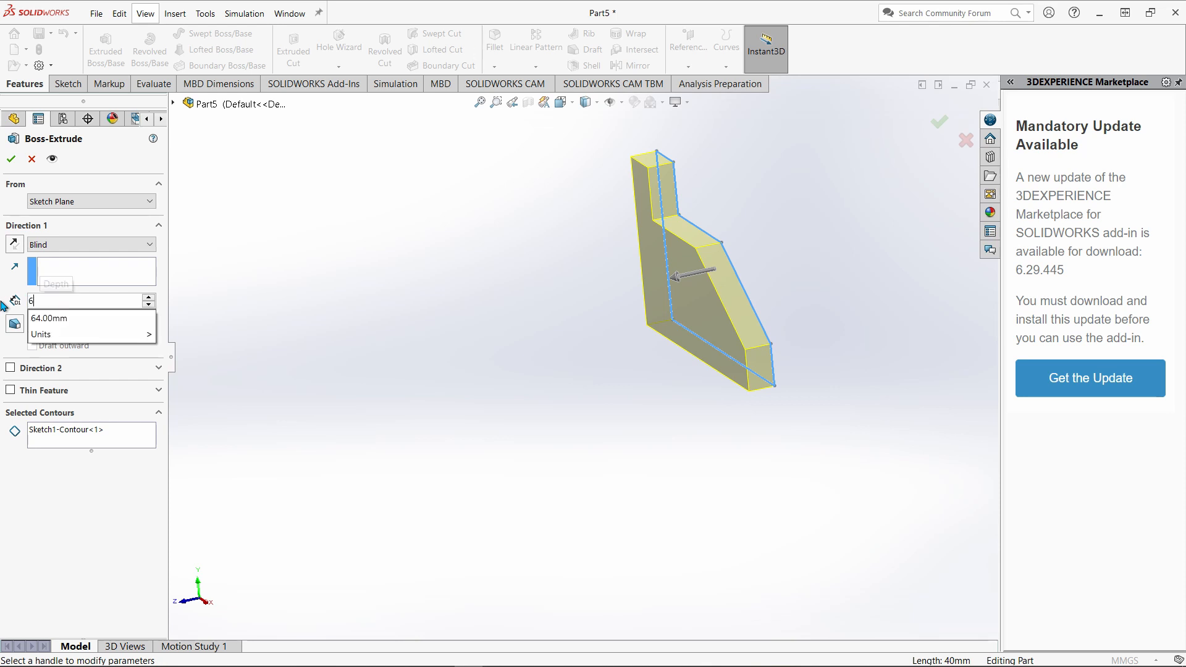
{"action": "key", "text": "Return"}
{"action": "left_click", "coordinate": [14, 160]}
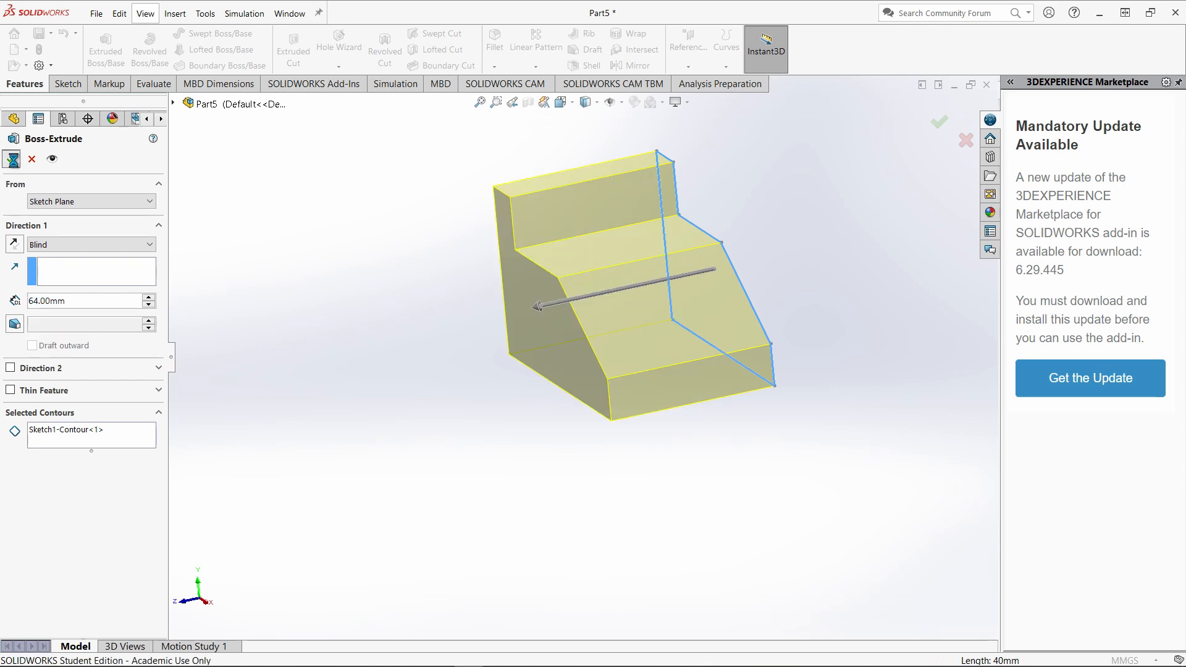
Start a new sketch on the horizontal step face between the upright leg and the slope, viewed normal to it.
{"action": "mouse_move", "coordinate": [575, 406]}
{"action": "middle_mouse_down"}
{"action": "mouse_move", "coordinate": [625, 442]}
{"action": "mouse_move", "coordinate": [605, 548]}
{"action": "middle_mouse_up"}
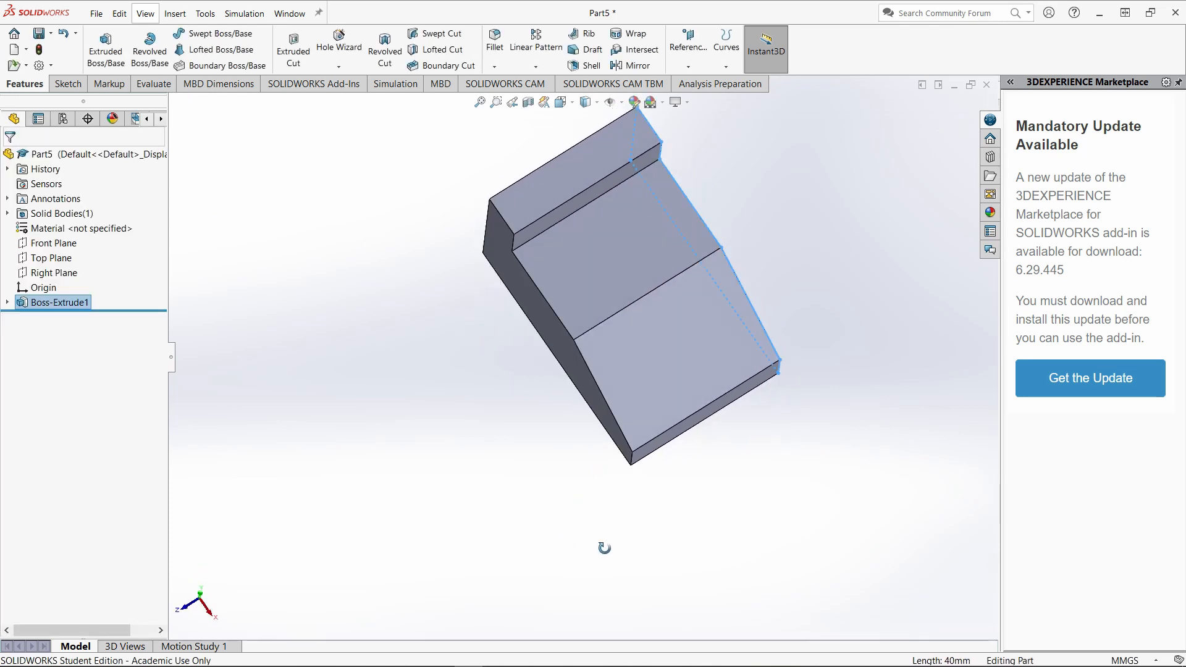
{"action": "left_click", "coordinate": [587, 337]}
{"action": "left_click", "coordinate": [638, 259]}
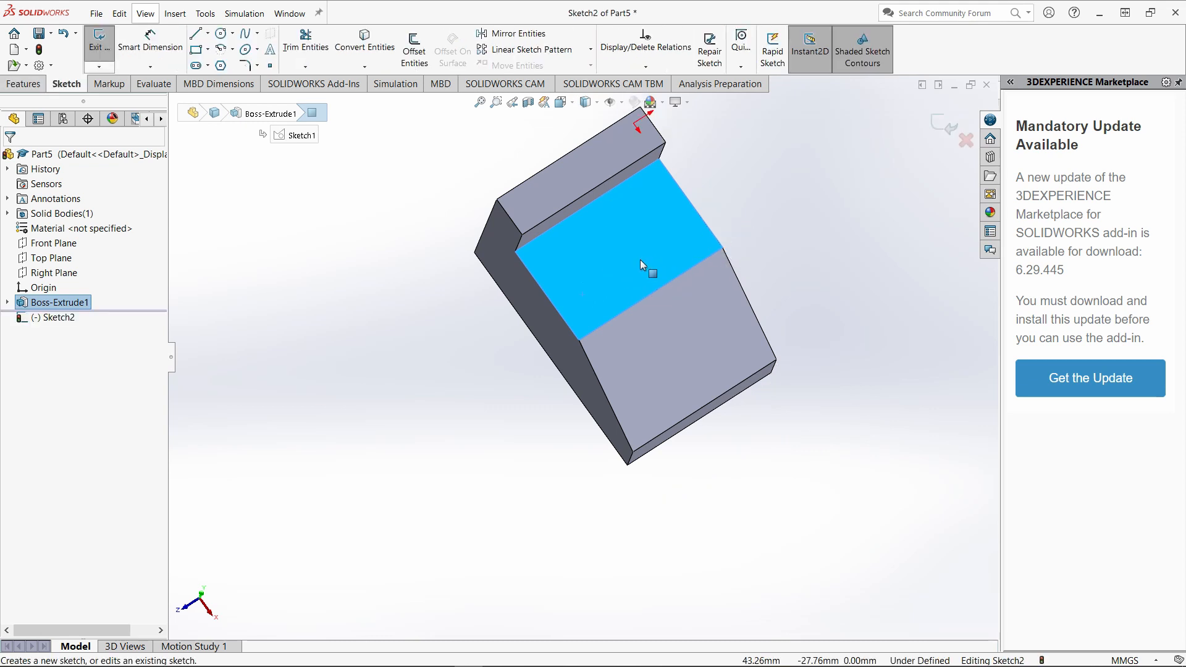
{"action": "right_click", "coordinate": [53, 319]}
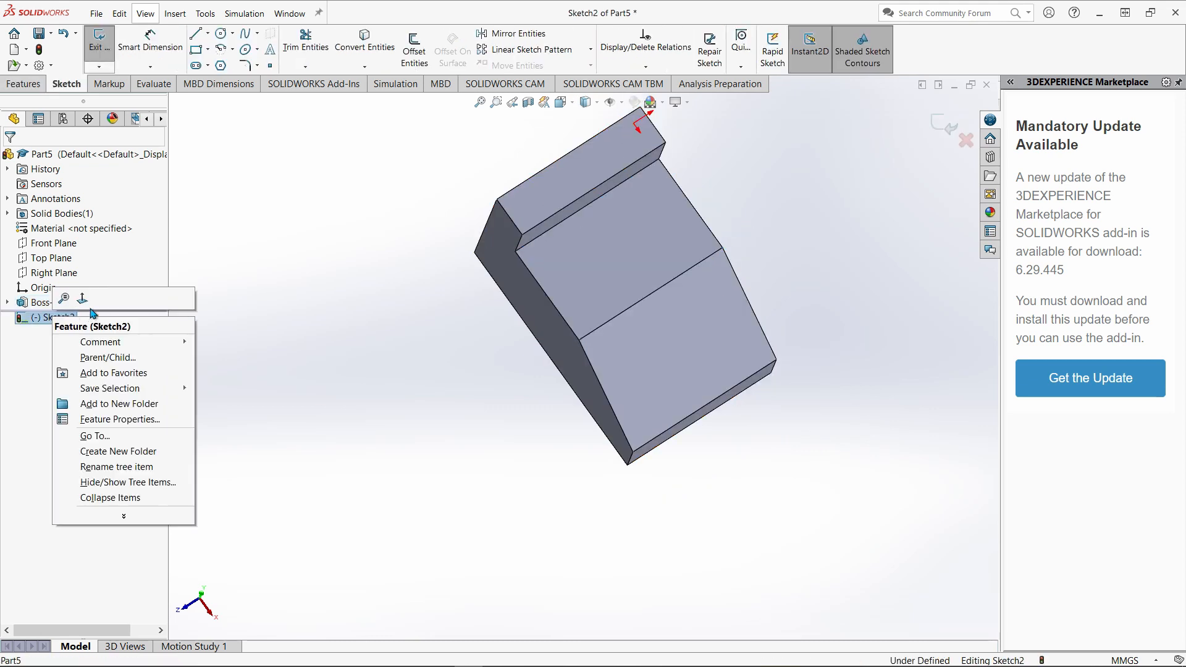
{"action": "left_click", "coordinate": [80, 304]}
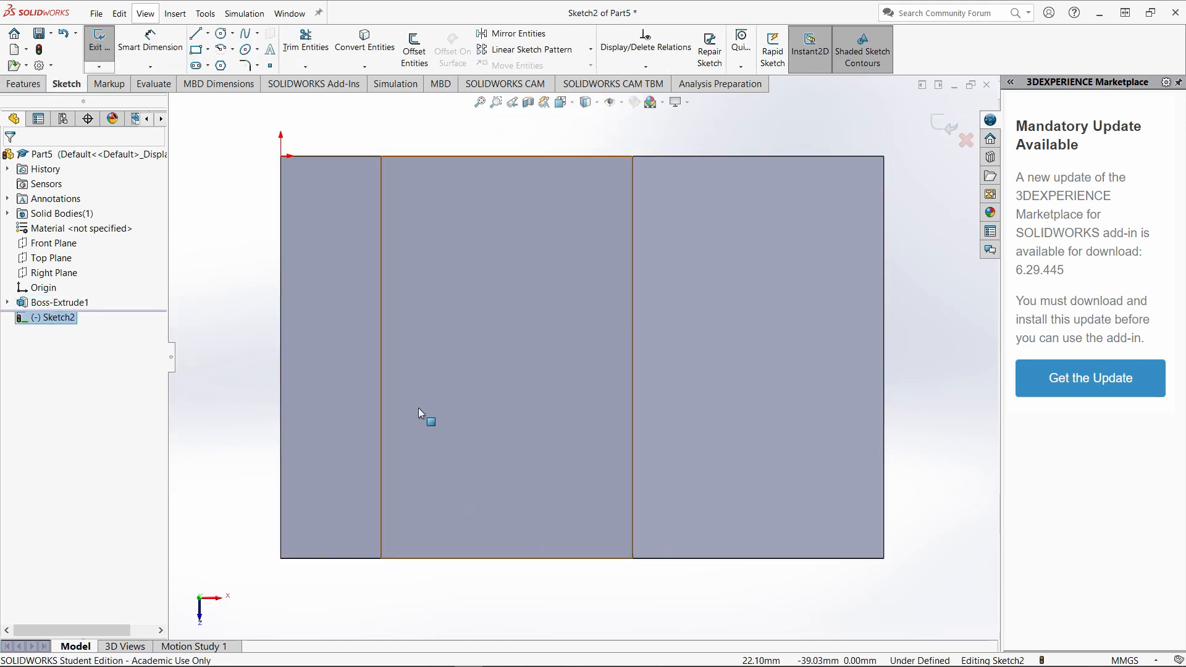
Sketch a closed stepped outline along the part's front edge, 32 mm deep across the step face and deeper across the slope.
{"action": "left_click", "coordinate": [197, 36]}
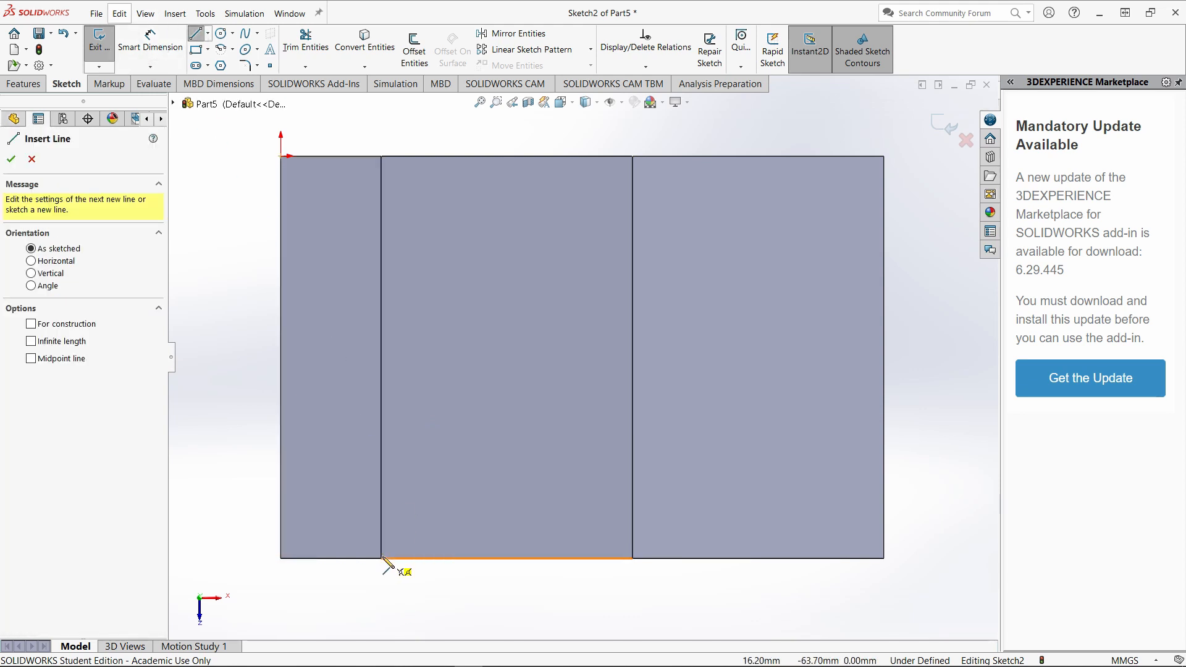
{"action": "left_click", "coordinate": [383, 558]}
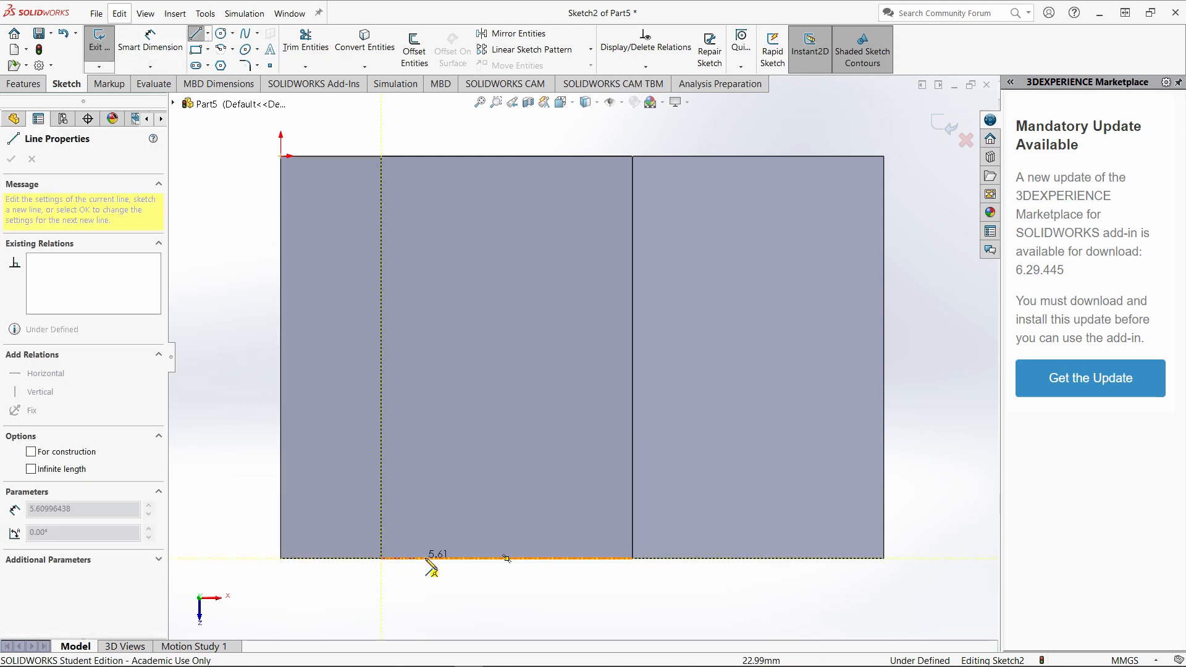
{"action": "left_click", "coordinate": [884, 558]}
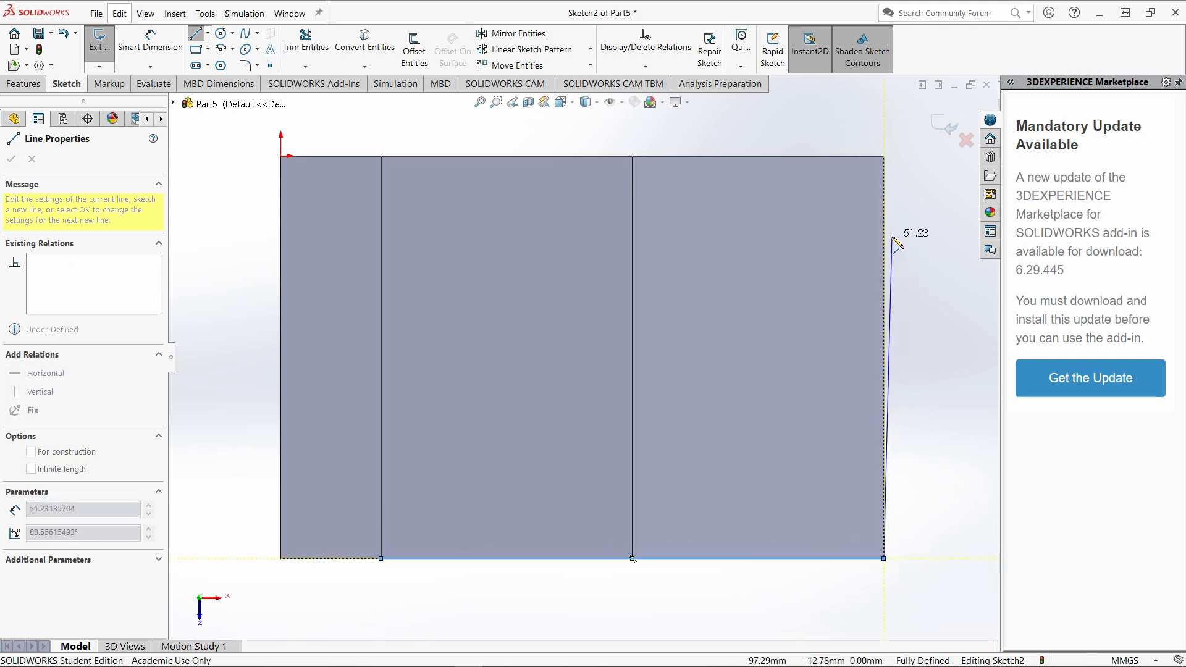
{"action": "left_click", "coordinate": [885, 222]}
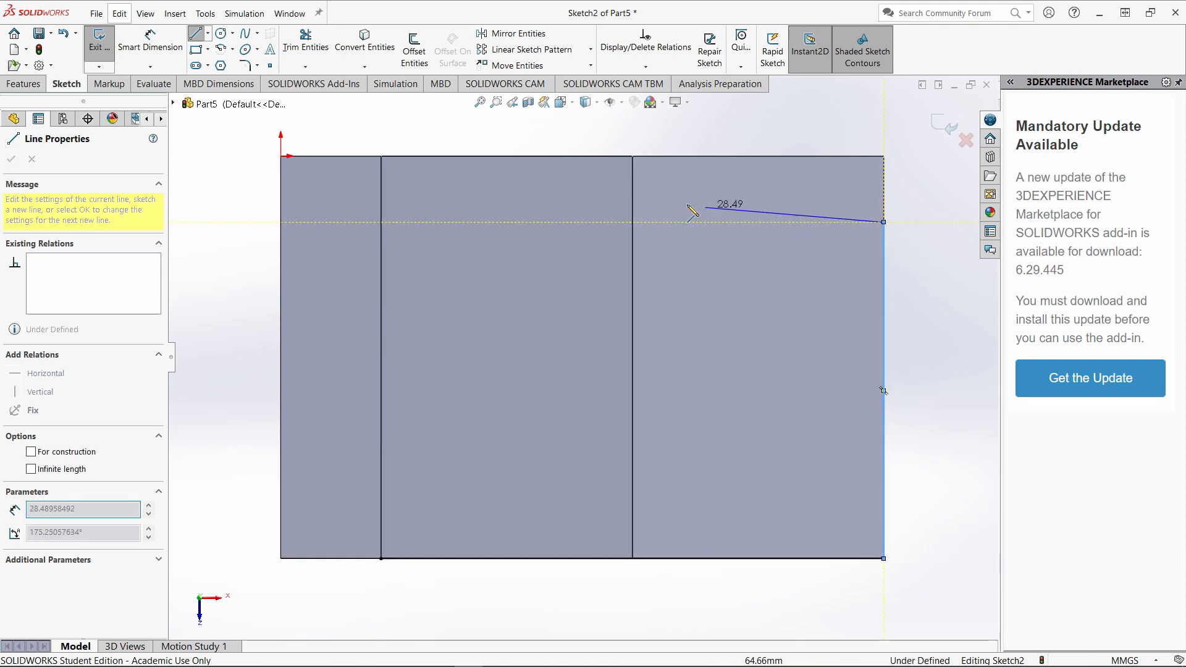
{"action": "left_click", "coordinate": [632, 222]}
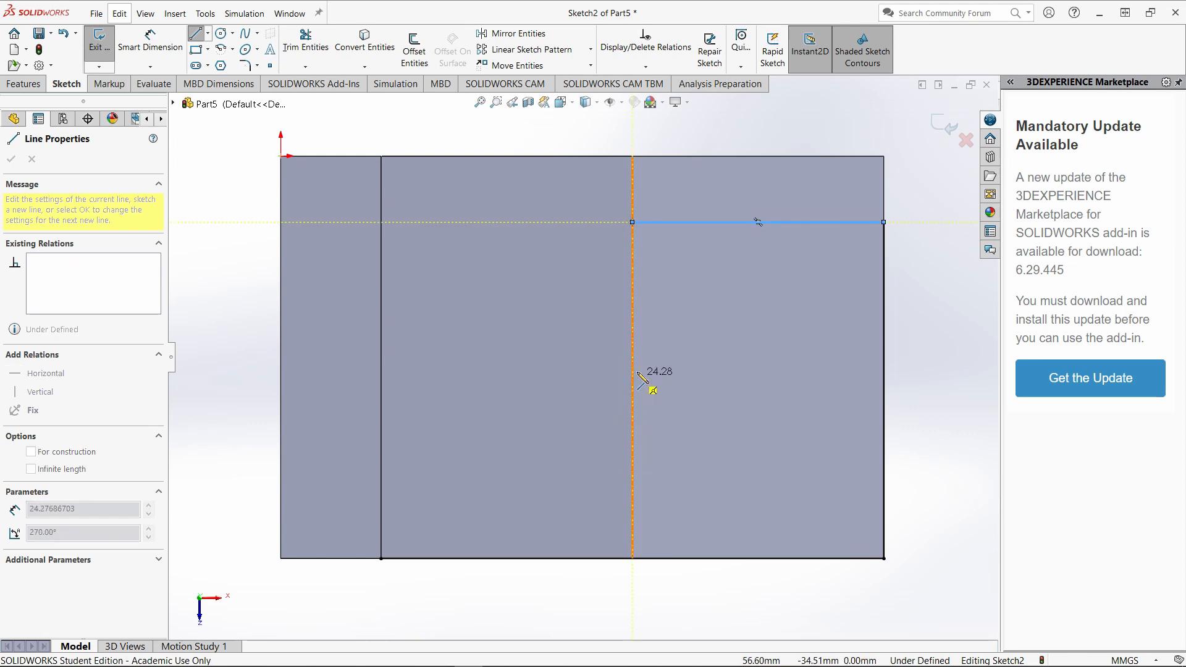
{"action": "left_click", "coordinate": [632, 357]}
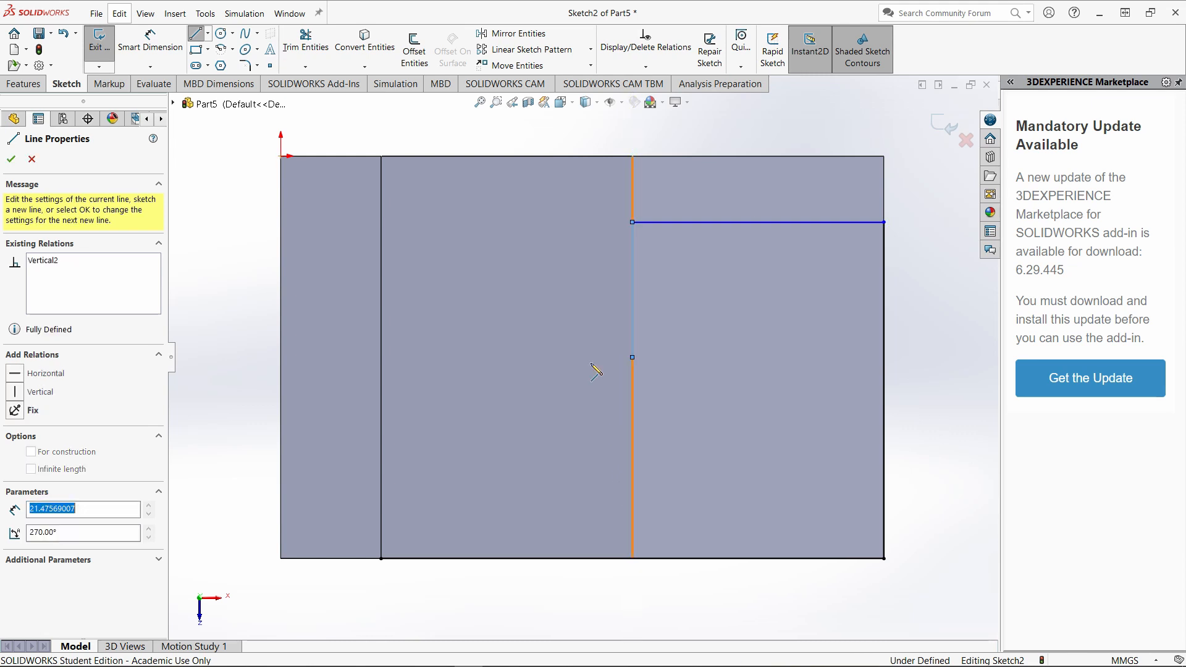
{"action": "left_click", "coordinate": [382, 357]}
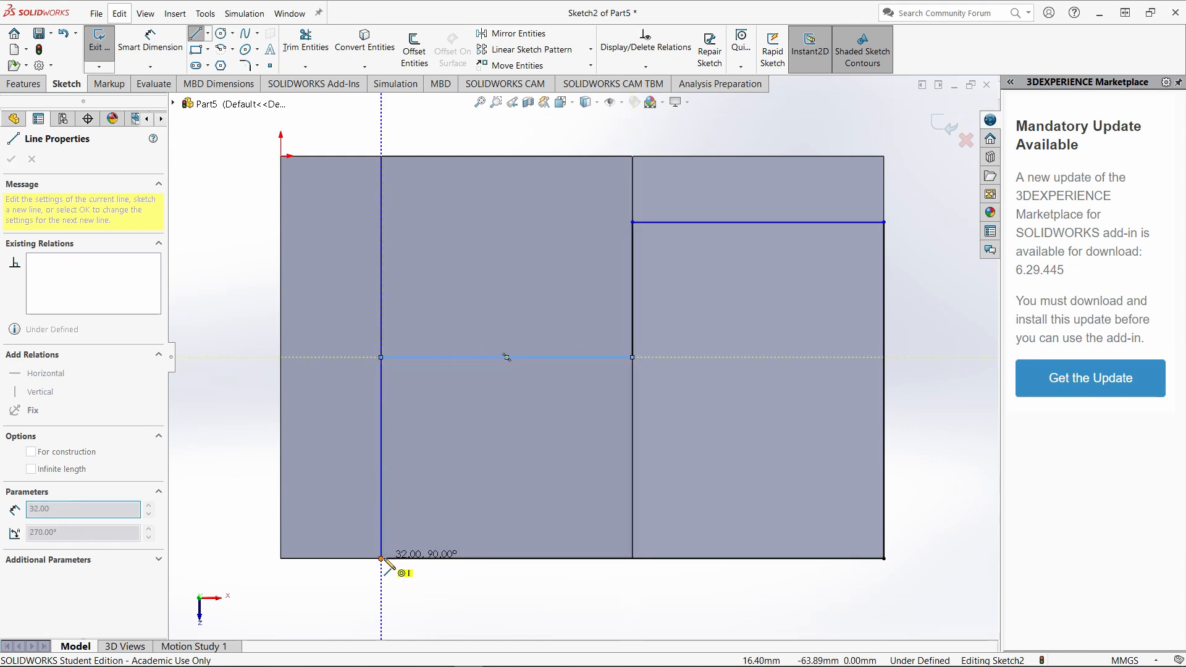
{"action": "left_click", "coordinate": [381, 558]}
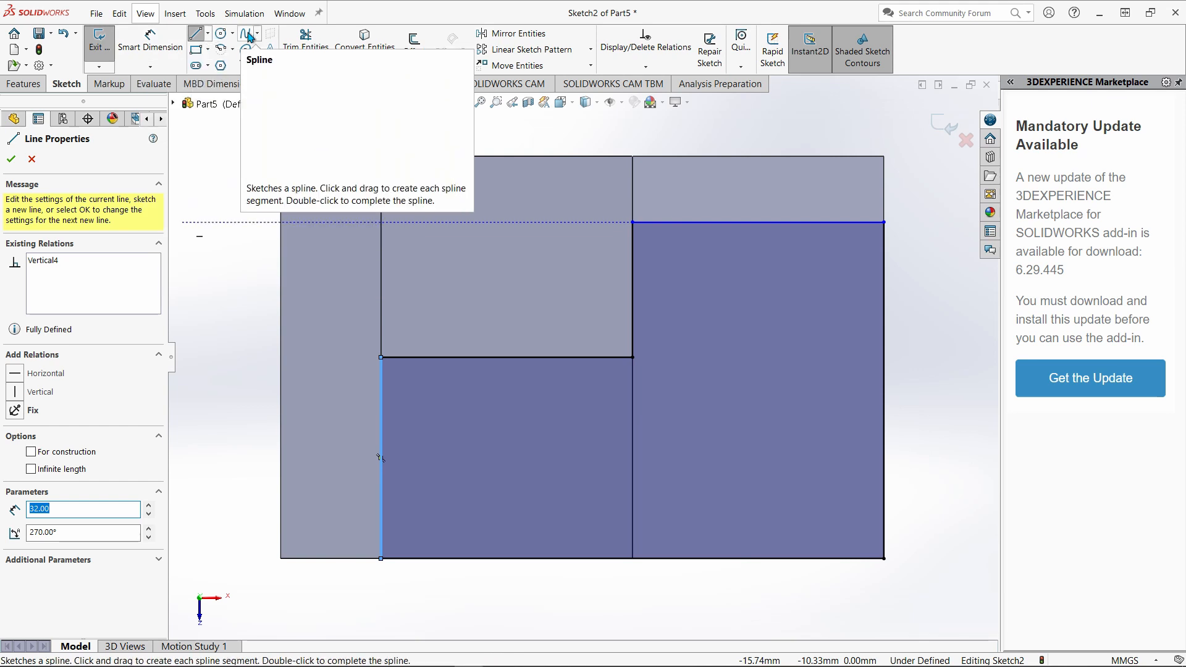
Trim away the stepped outline's horizontal line that crosses the middle of the step face.
{"action": "left_click", "coordinate": [306, 40]}
{"action": "left_click_drag", "start_coordinate": [492, 322], "coordinate": [509, 382]}
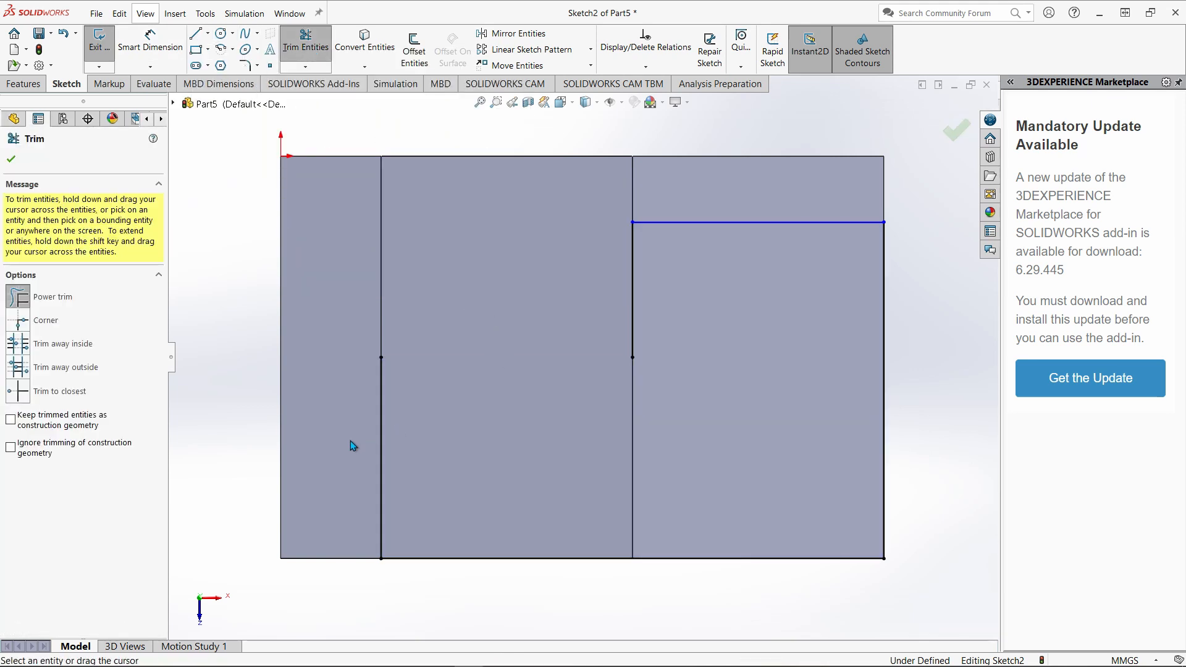
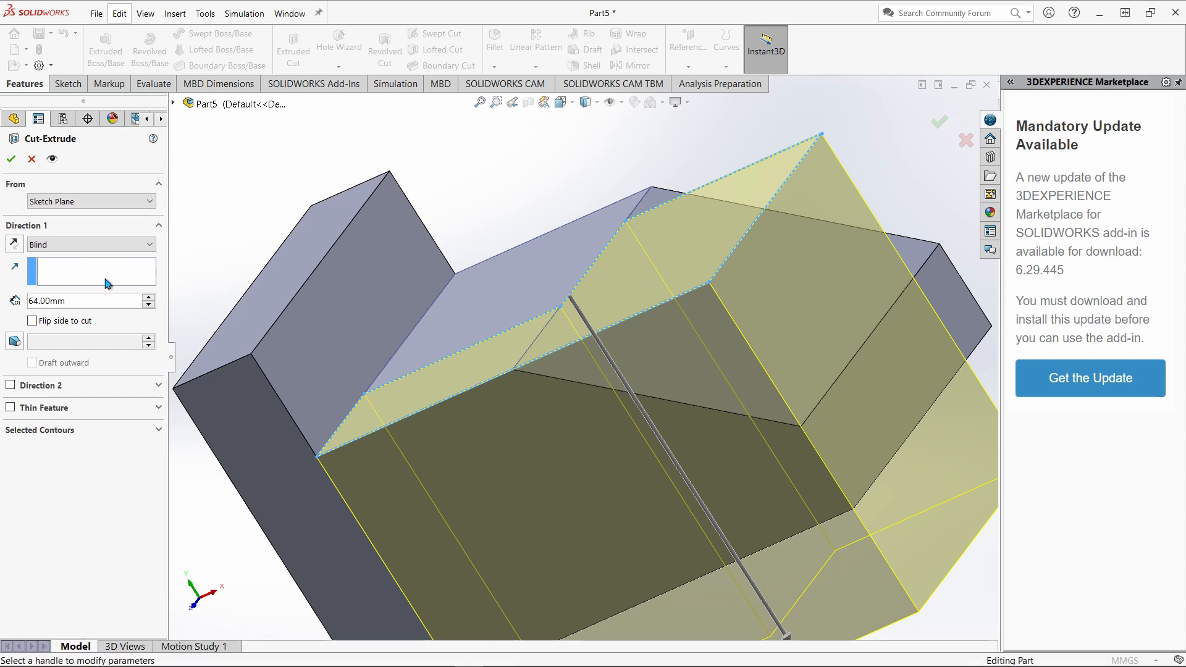
Cut the stepped outline as a blind extruded cut 28 mm deep.
{"action": "type", "text": "28"}
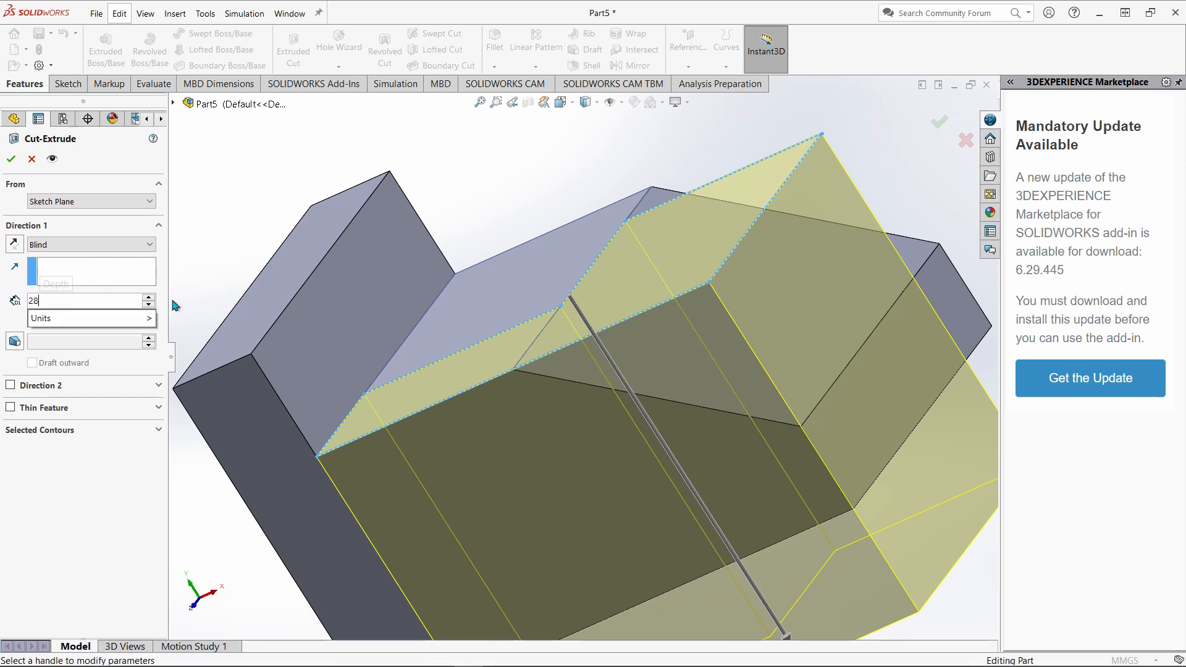
{"action": "key", "text": "Return"}
{"action": "left_click", "coordinate": [11, 159]}
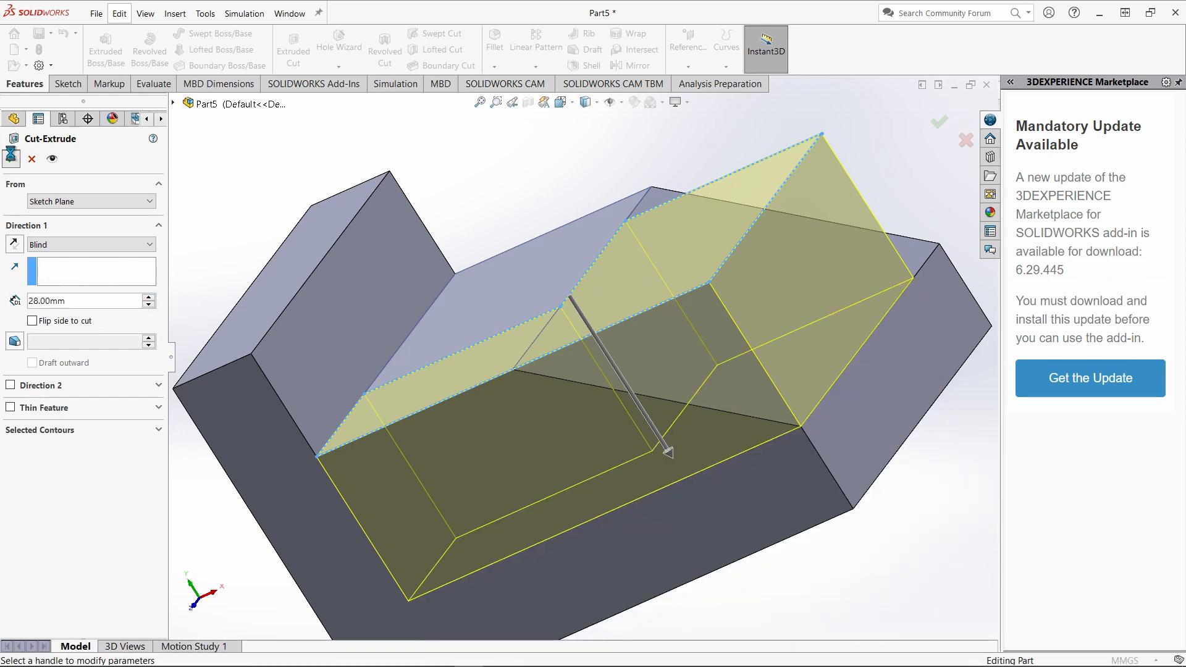
Start a new sketch on the front face of the raised block beside the upright leg, viewed normal to it.
{"action": "scroll", "coordinate": [596, 413], "scroll_direction": "up", "scroll_amount": 5}
{"action": "middle_click_drag", "start_coordinate": [596, 413], "coordinate": [680, 385]}
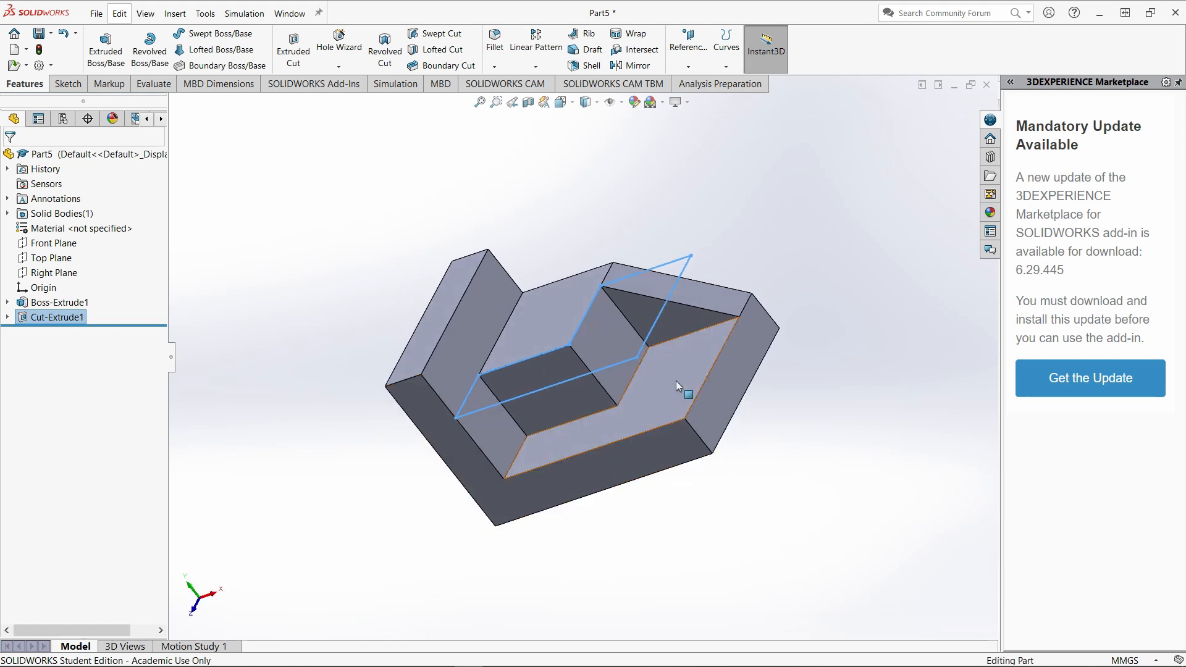
{"action": "left_click", "coordinate": [758, 245]}
{"action": "middle_click_drag", "start_coordinate": [518, 455], "coordinate": [536, 365]}
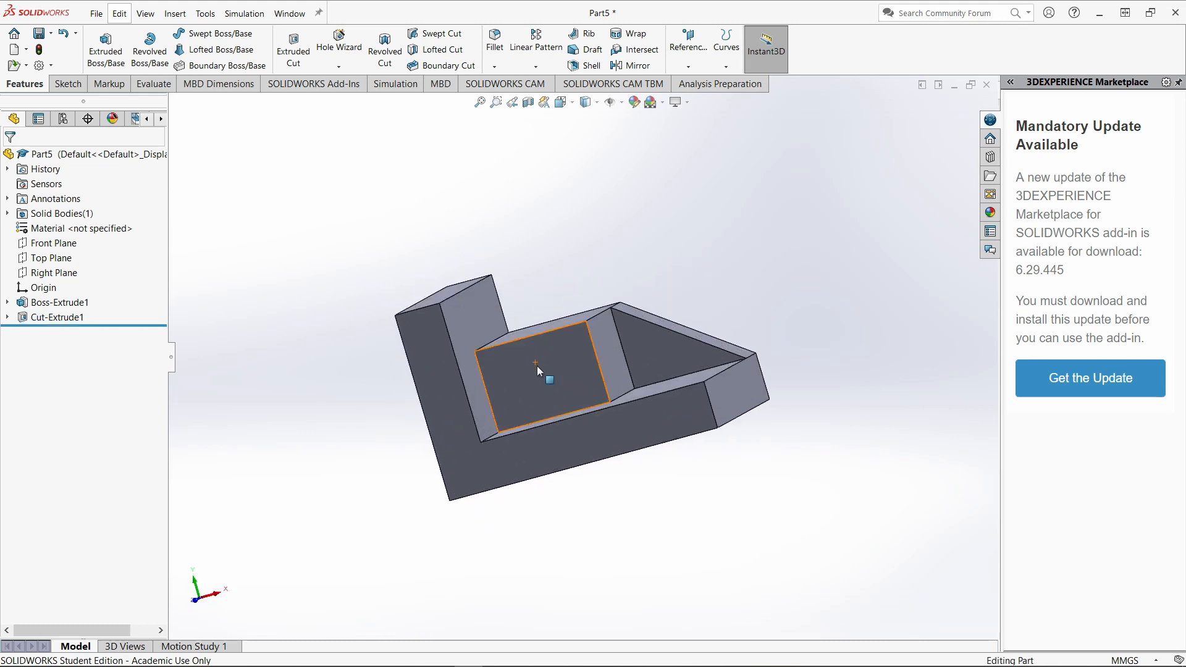
{"action": "left_click", "coordinate": [537, 367]}
{"action": "left_click", "coordinate": [595, 334]}
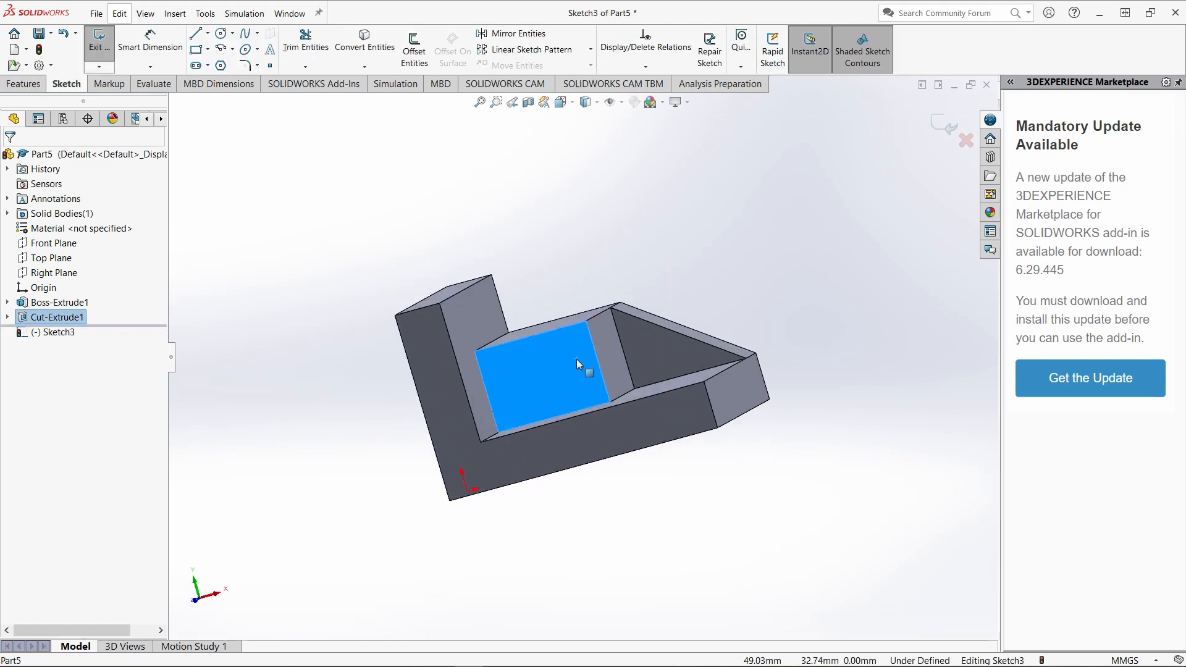
{"action": "right_click", "coordinate": [577, 358]}
{"action": "right_click", "coordinate": [56, 333]}
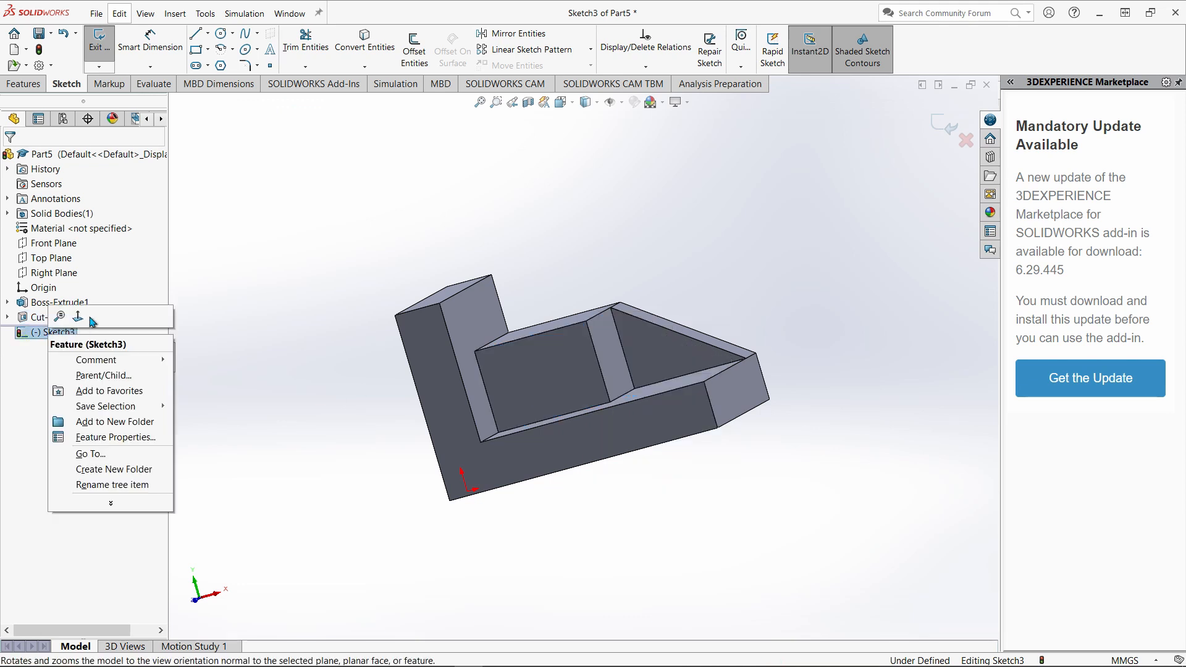
{"action": "left_click", "coordinate": [78, 318]}
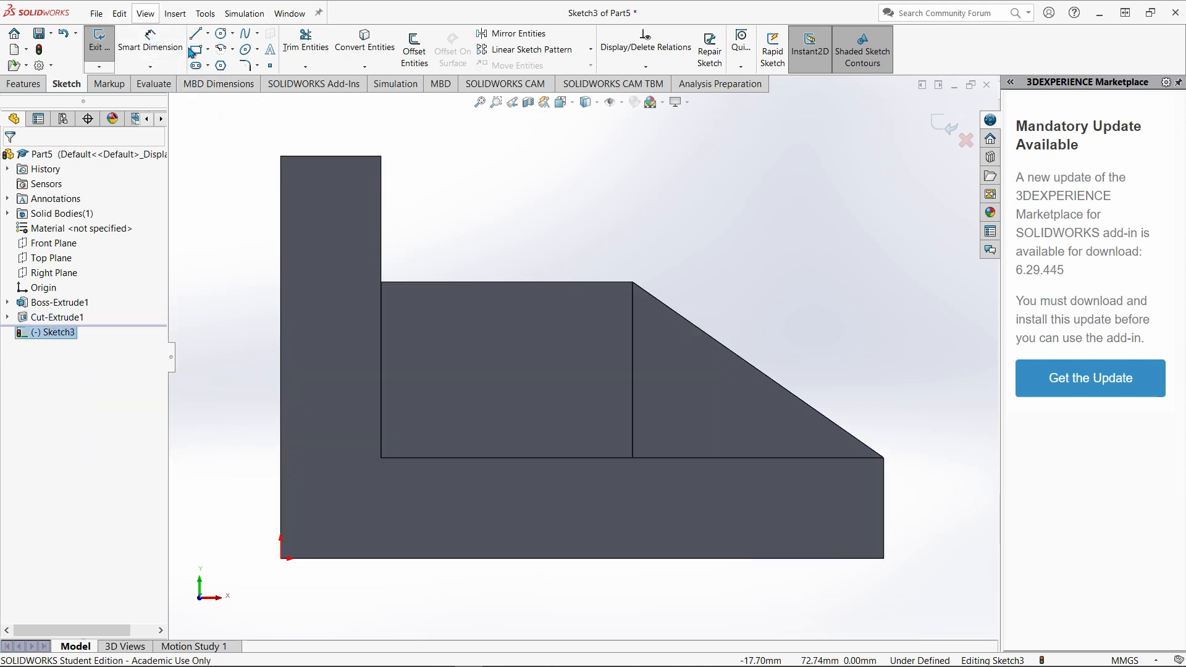
Draw a vertical centerline about 15 mm long upward from the midpoint of the block's top edge.
{"action": "left_click", "coordinate": [209, 34]}
{"action": "left_click", "coordinate": [216, 64]}
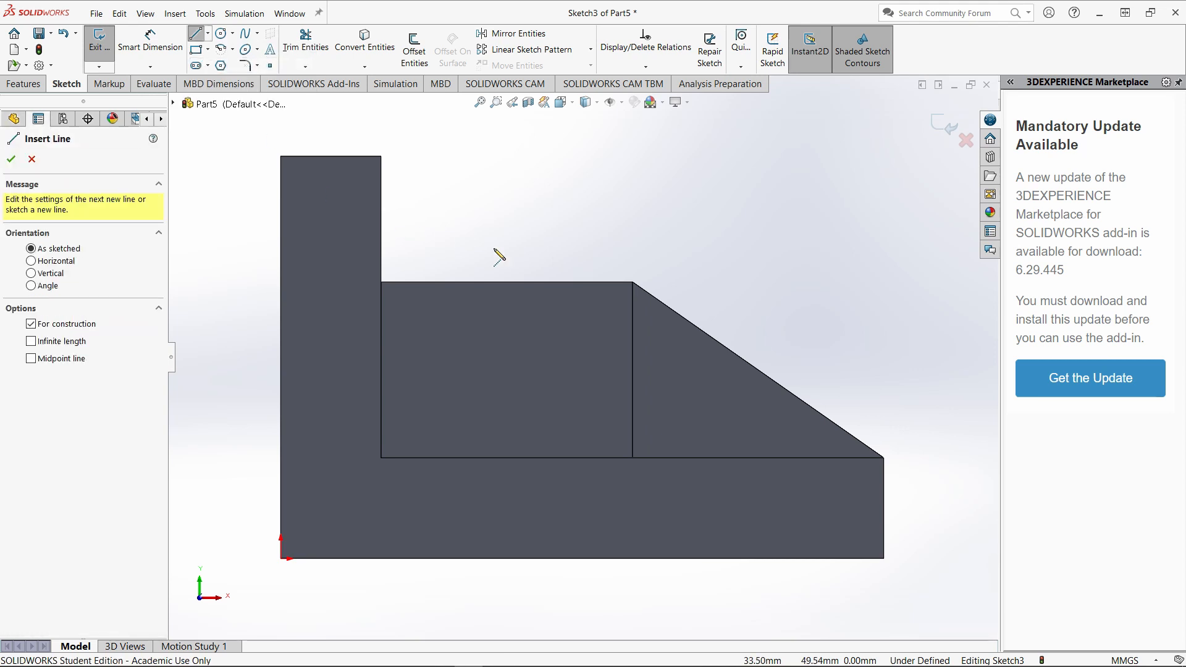
{"action": "left_click", "coordinate": [506, 282]}
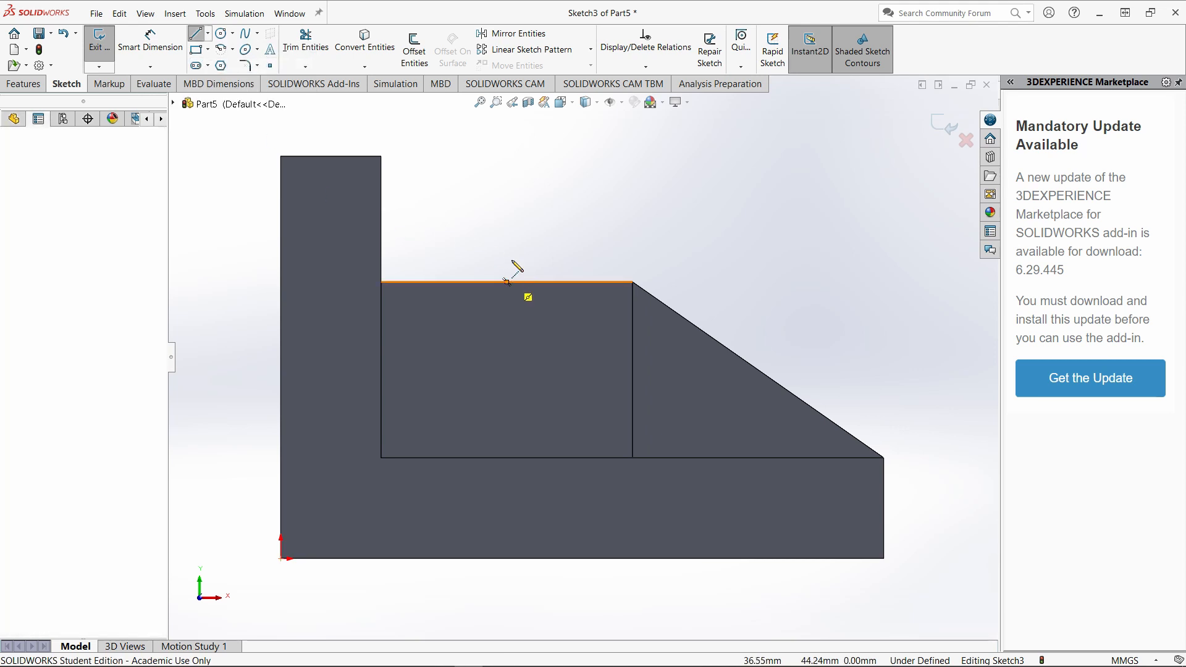
{"action": "left_click", "coordinate": [507, 189]}
{"action": "key", "text": "Escape"}
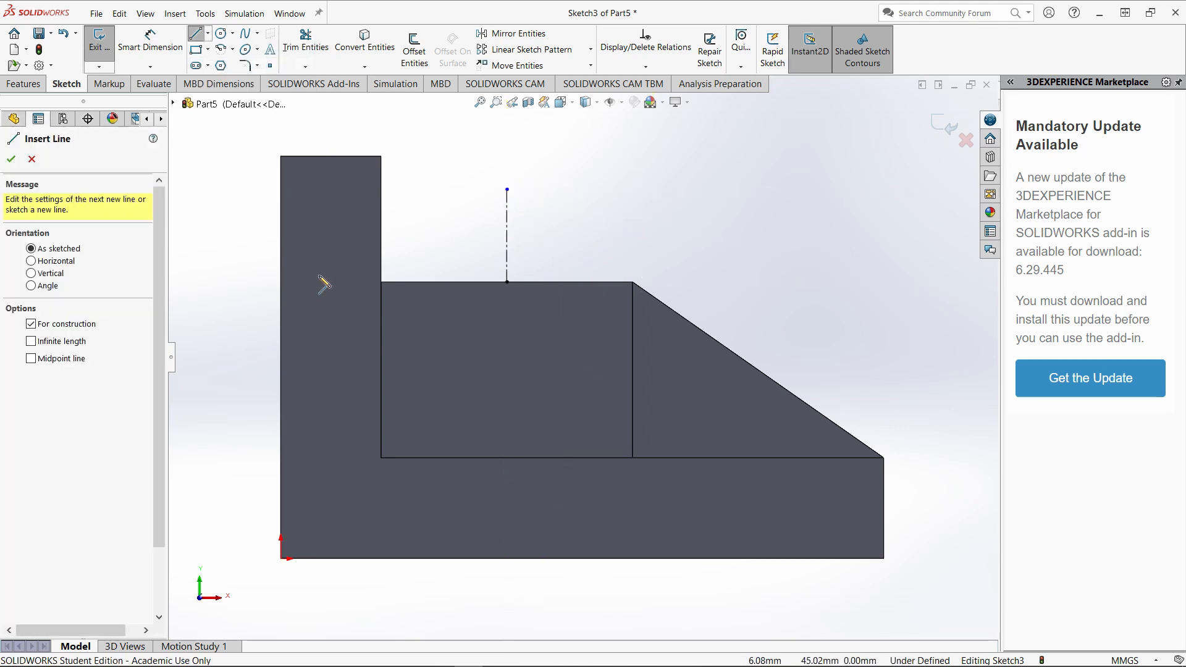
Sketch a downward semicircle of about 13 mm radius centred on the block's top edge midpoint and close it with a horizontal line.
{"action": "left_click", "coordinate": [221, 49]}
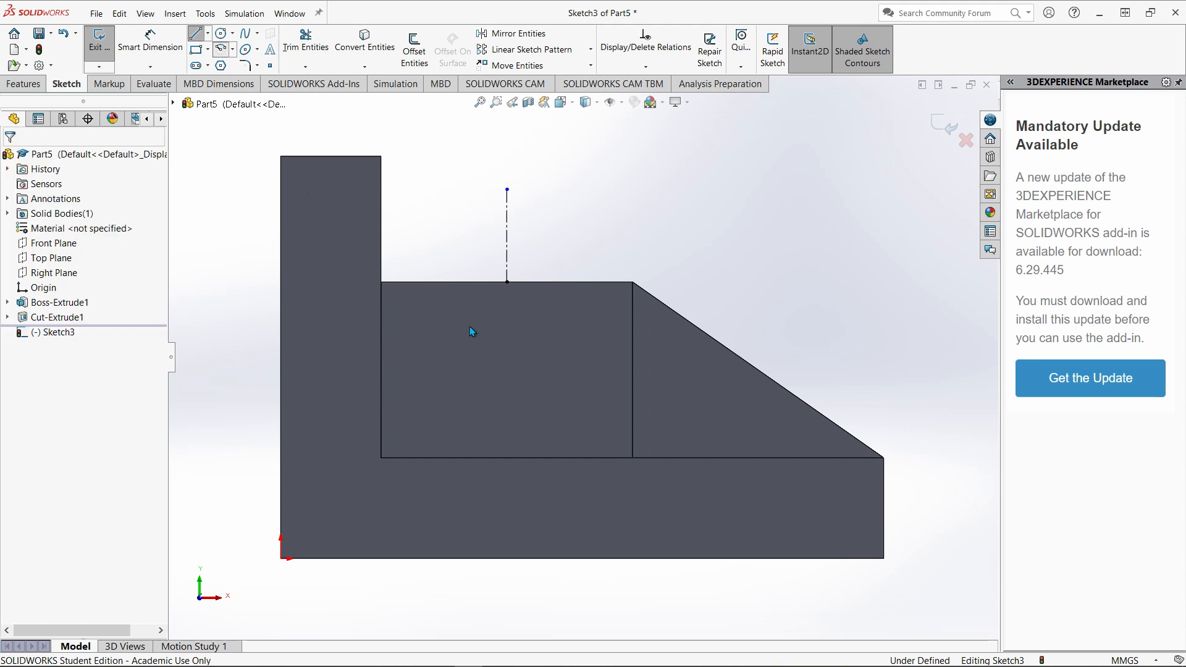
{"action": "left_click", "coordinate": [507, 282]}
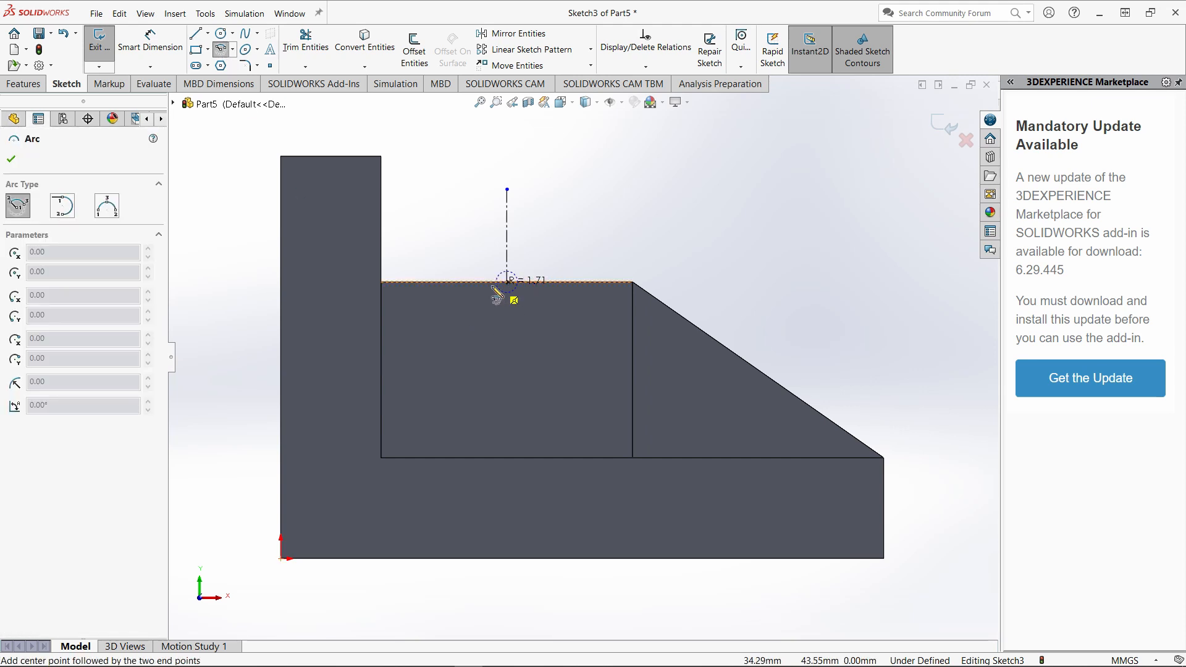
{"action": "left_click", "coordinate": [427, 283]}
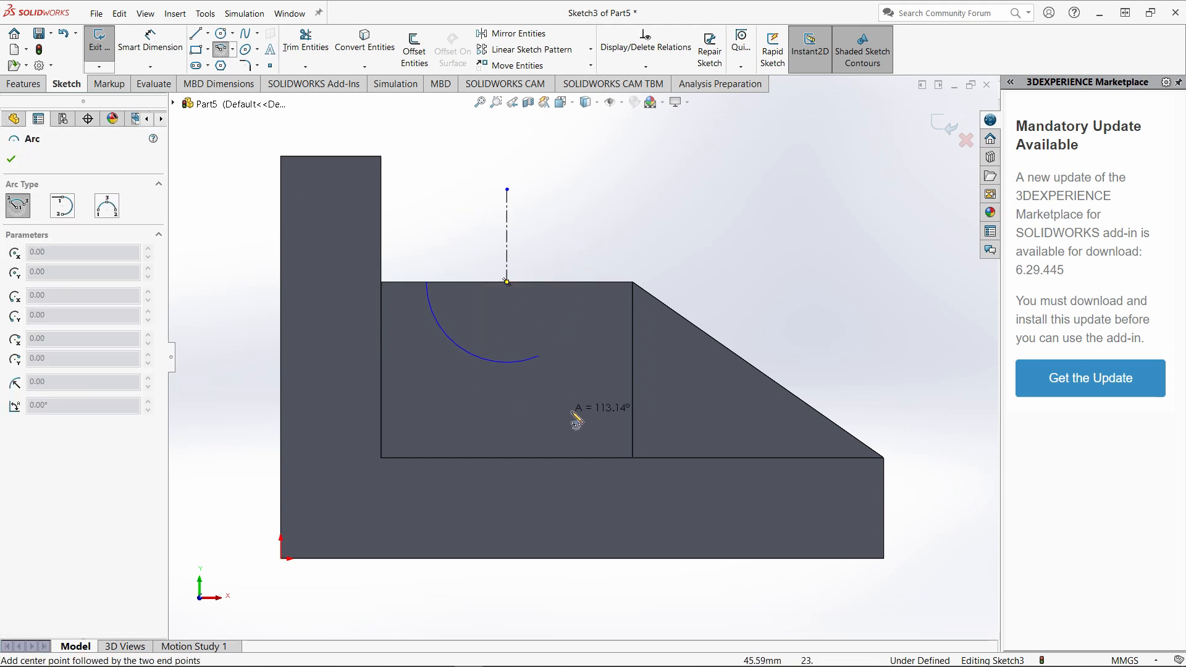
{"action": "left_click", "coordinate": [587, 283]}
{"action": "left_click", "coordinate": [195, 34]}
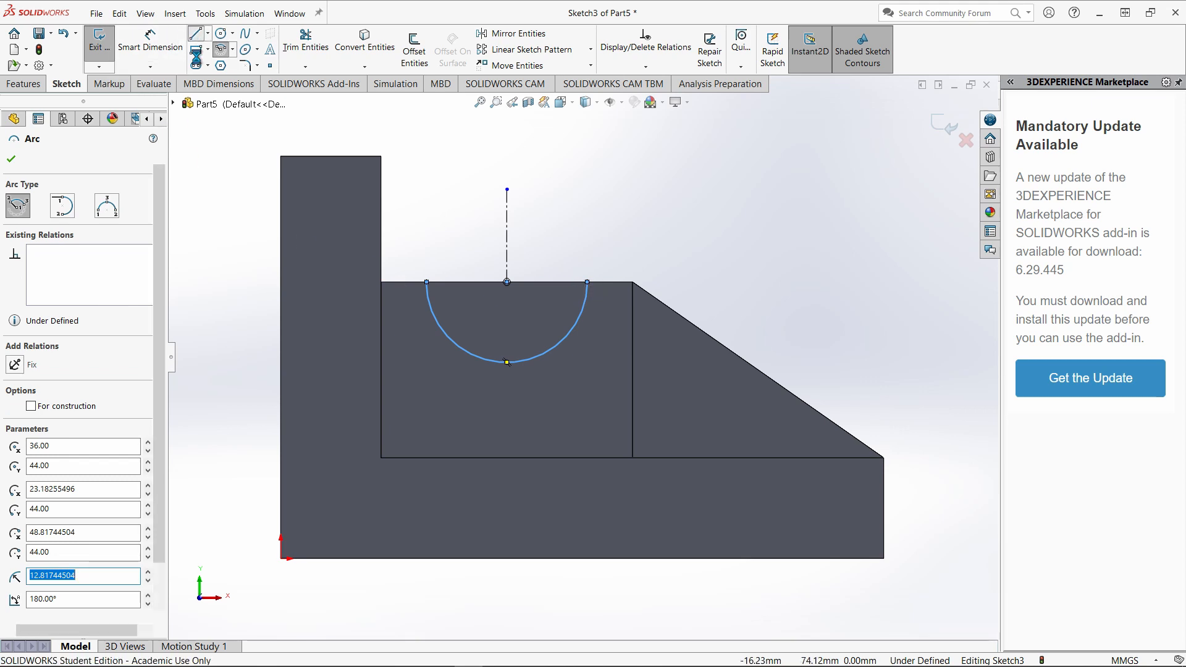
{"action": "left_click", "coordinate": [427, 282]}
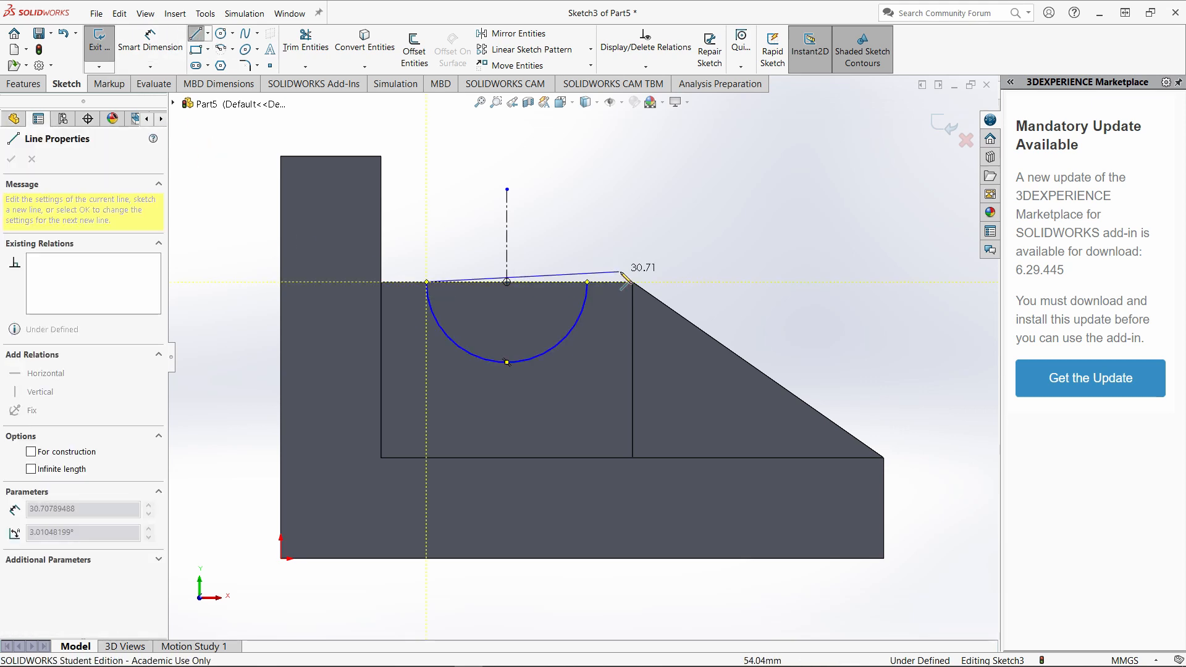
{"action": "left_click", "coordinate": [587, 283]}
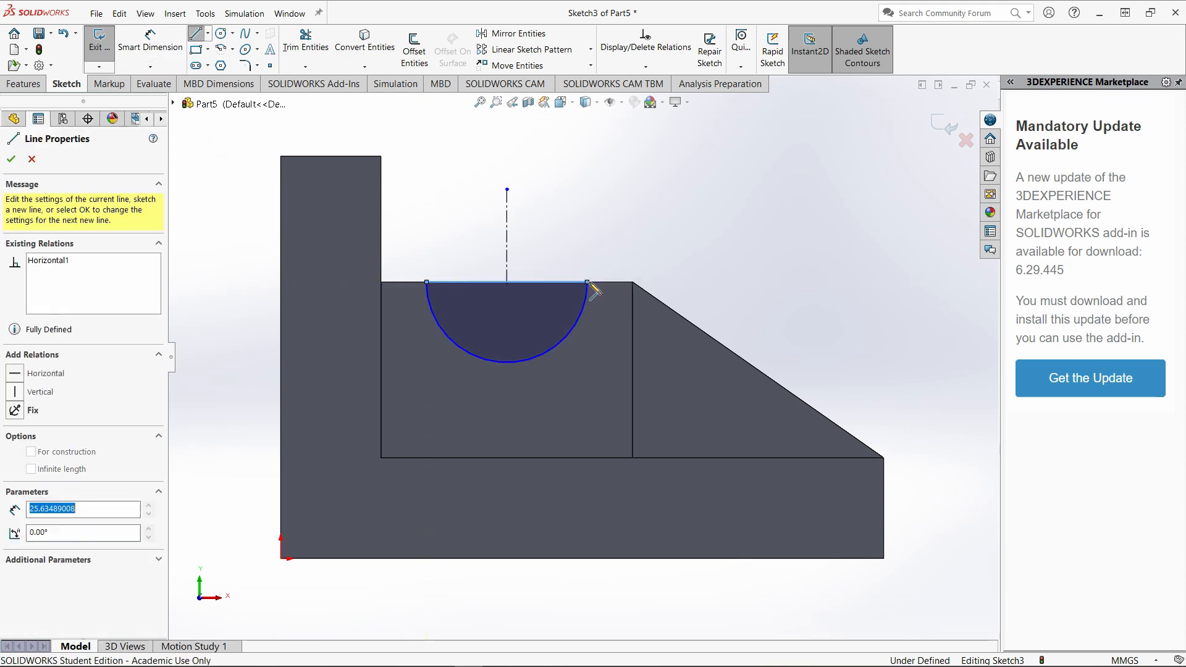
Dimension the semicircle's radius as 12 mm, checking the value in the Paint 3D reference drawing.
{"action": "left_click", "coordinate": [133, 45]}
{"action": "left_click", "coordinate": [565, 338]}
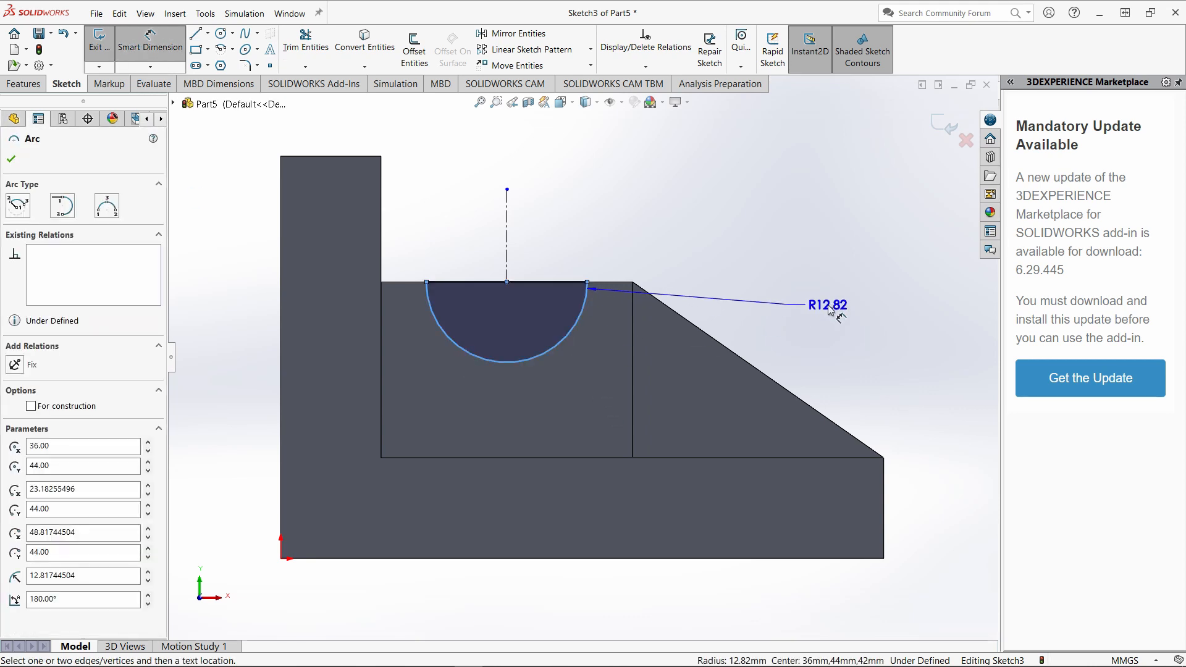
{"action": "left_click", "coordinate": [821, 305]}
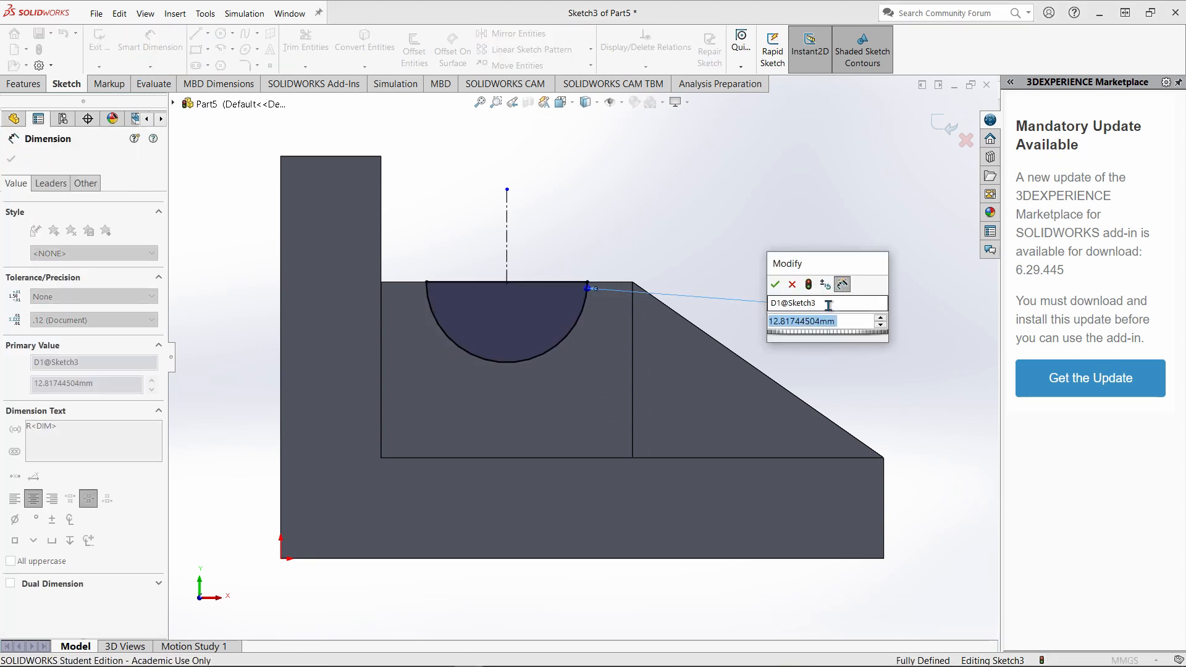
{"action": "mouse_move", "coordinate": [384, 618]}
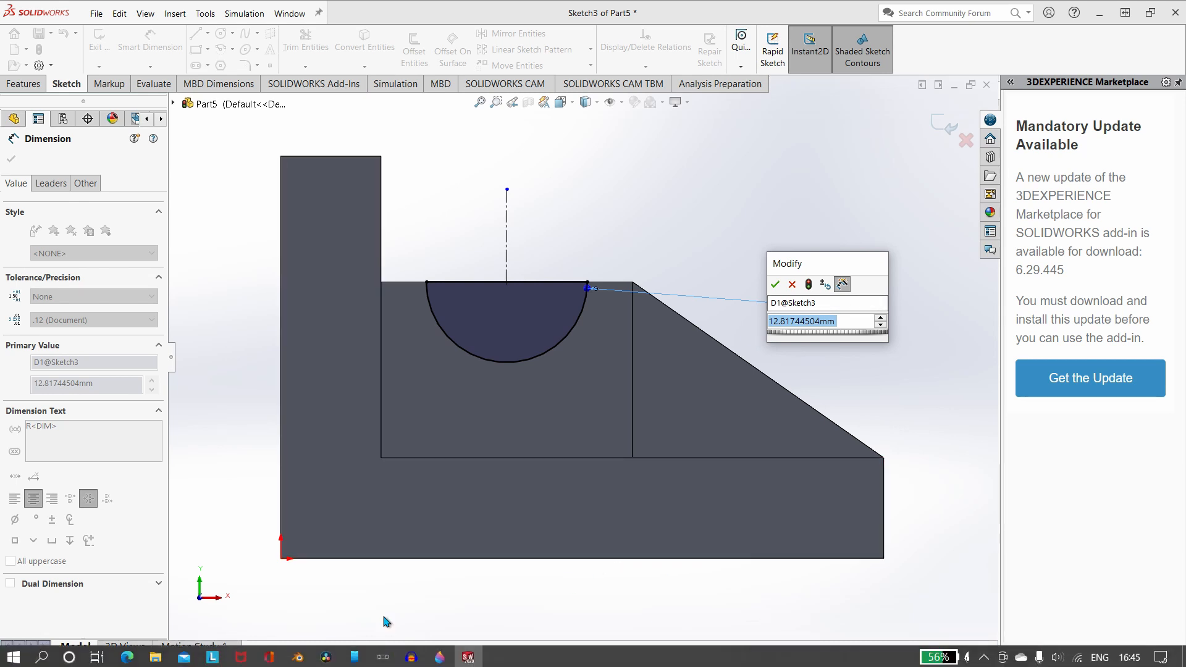
{"action": "left_click", "coordinate": [440, 656]}
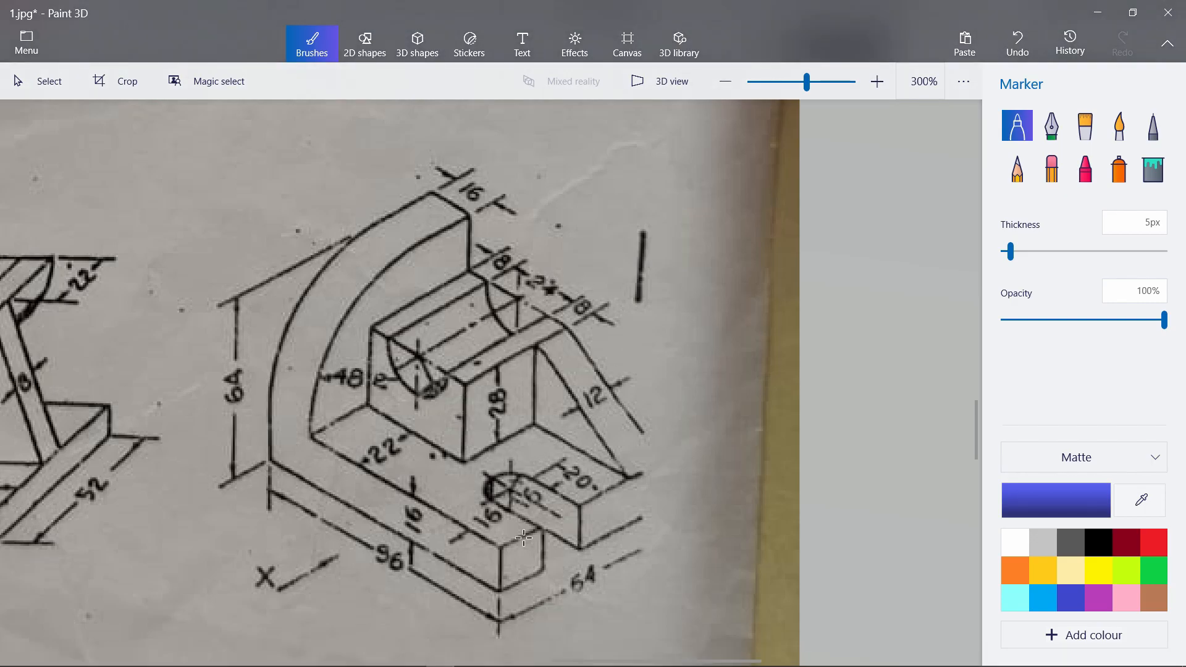
{"action": "mouse_move", "coordinate": [512, 663]}
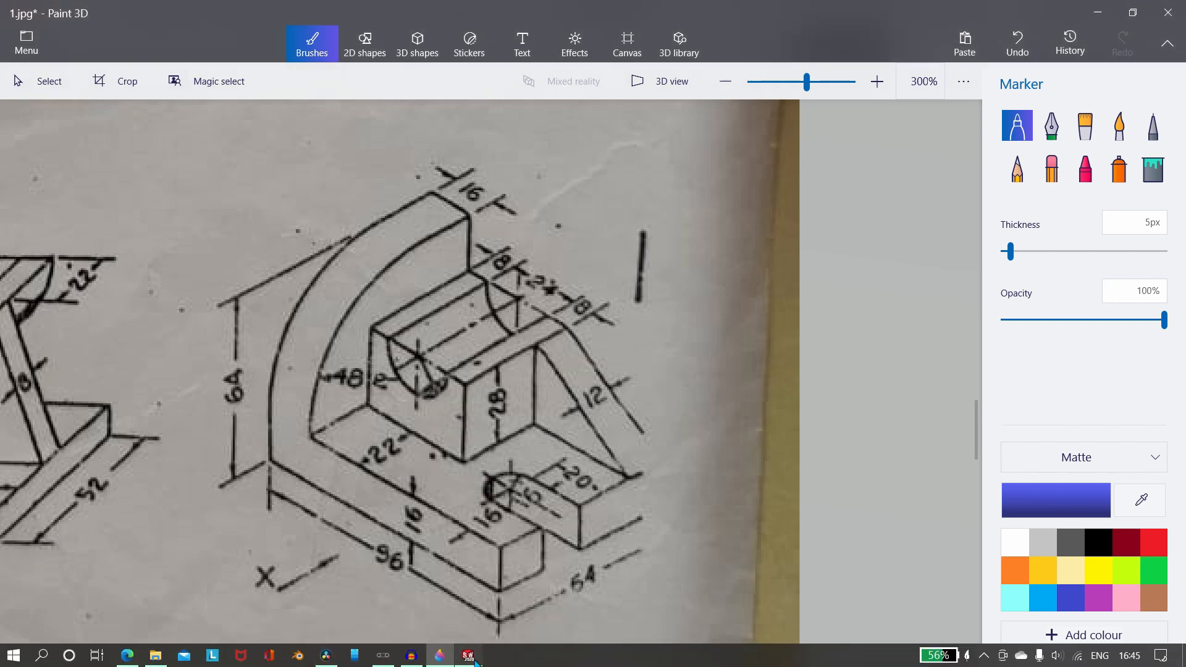
{"action": "left_click", "coordinate": [468, 656]}
{"action": "type", "text": "12"}
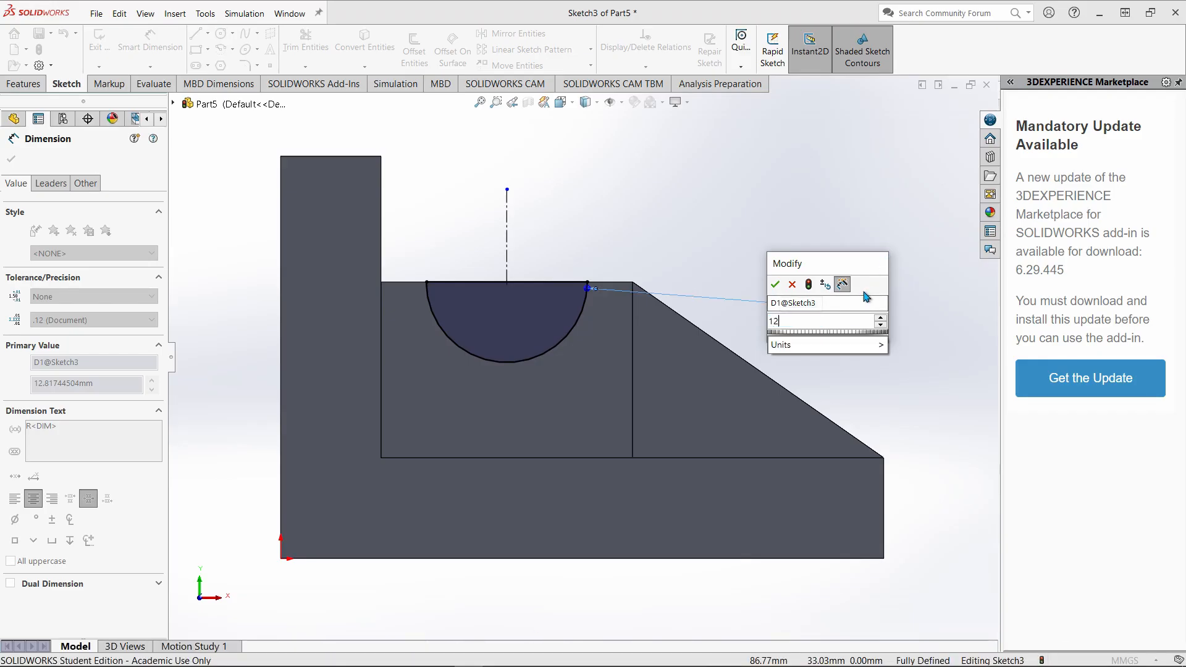
{"action": "key", "text": "Return"}
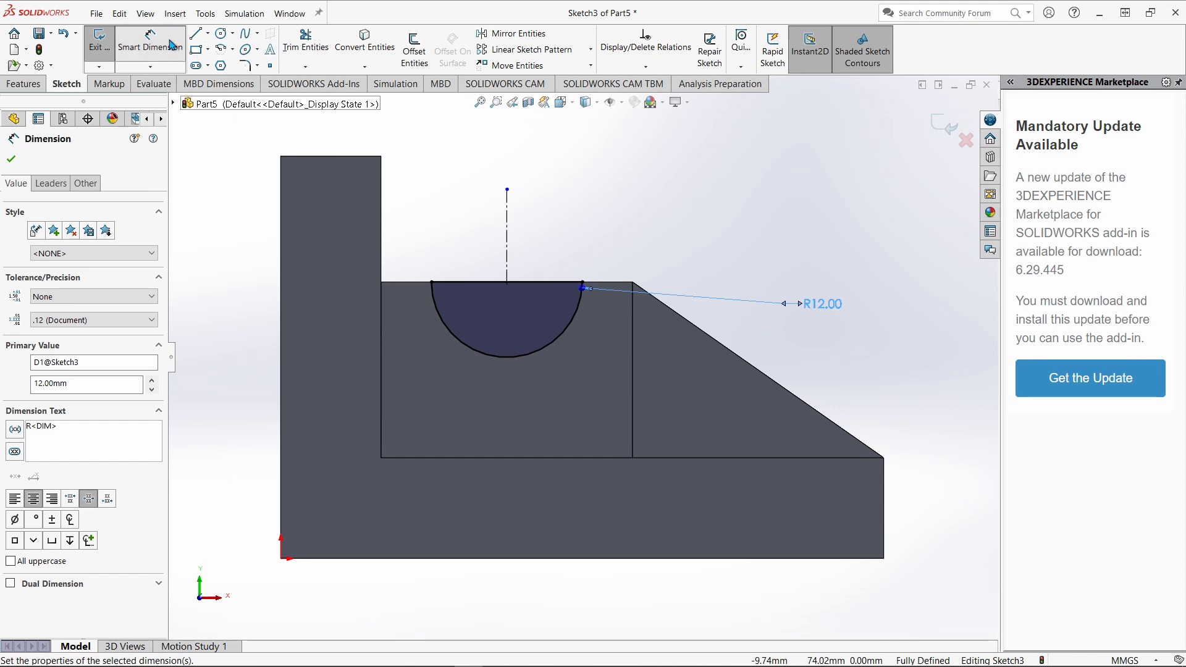
{"action": "left_click", "coordinate": [150, 40]}
Finish the sketch and cut the semicircle through all of the block as an extruded cut.
{"action": "left_click", "coordinate": [99, 48]}
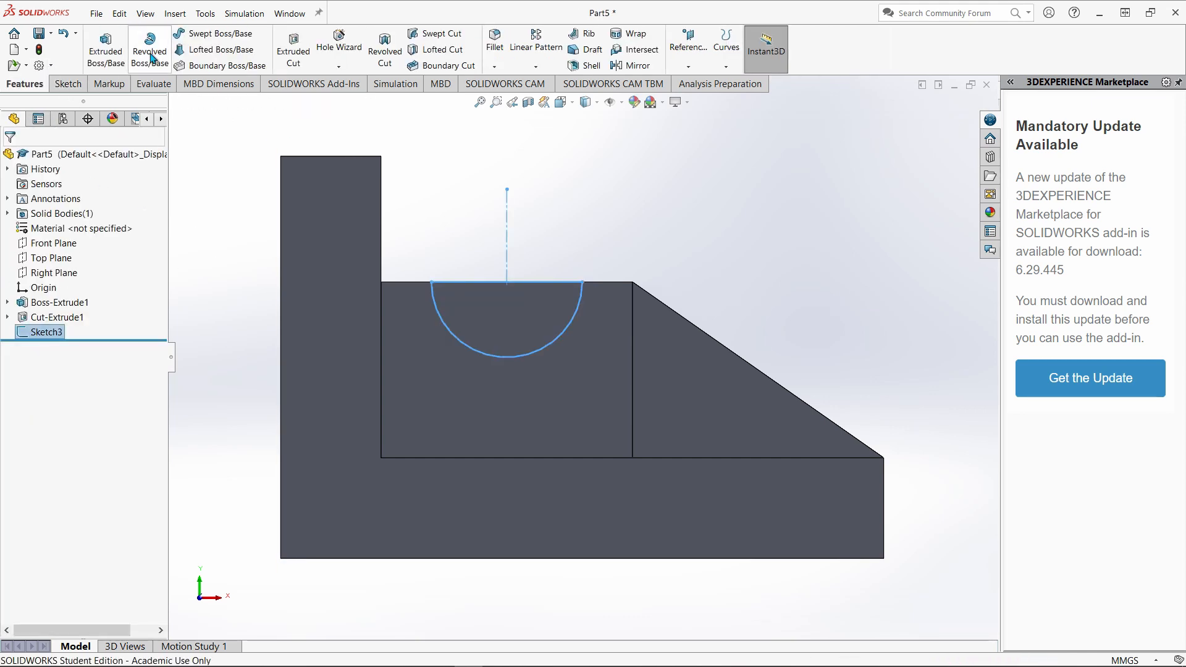
{"action": "left_click", "coordinate": [294, 49]}
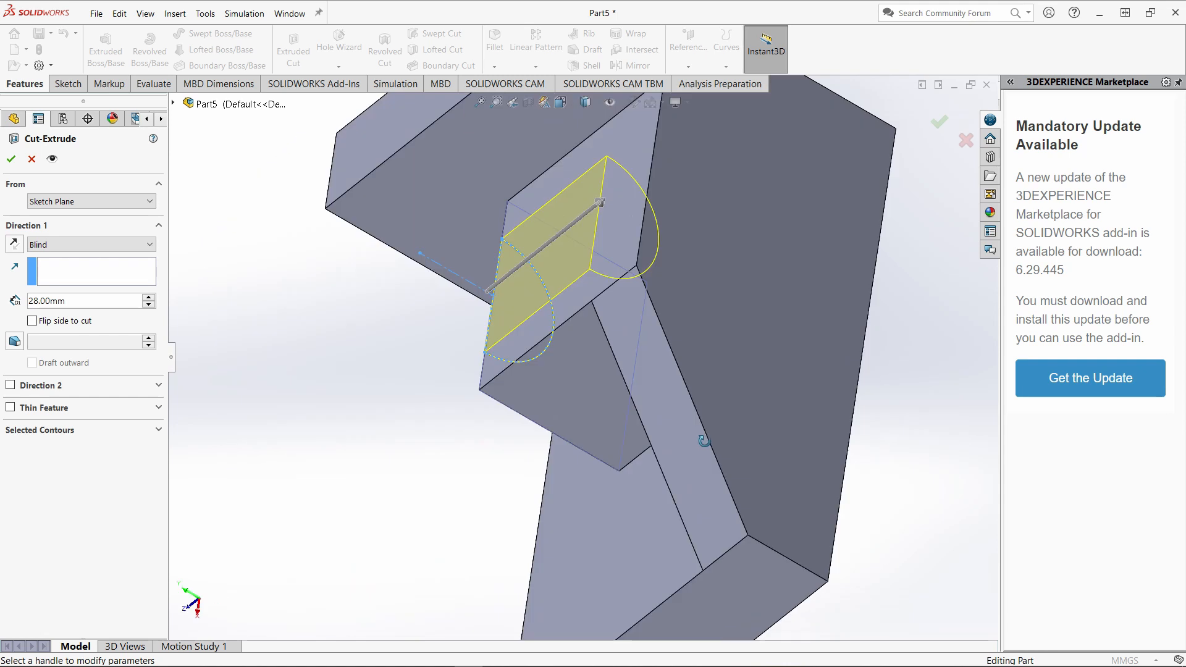
{"action": "left_click", "coordinate": [70, 246]}
{"action": "left_click", "coordinate": [71, 270]}
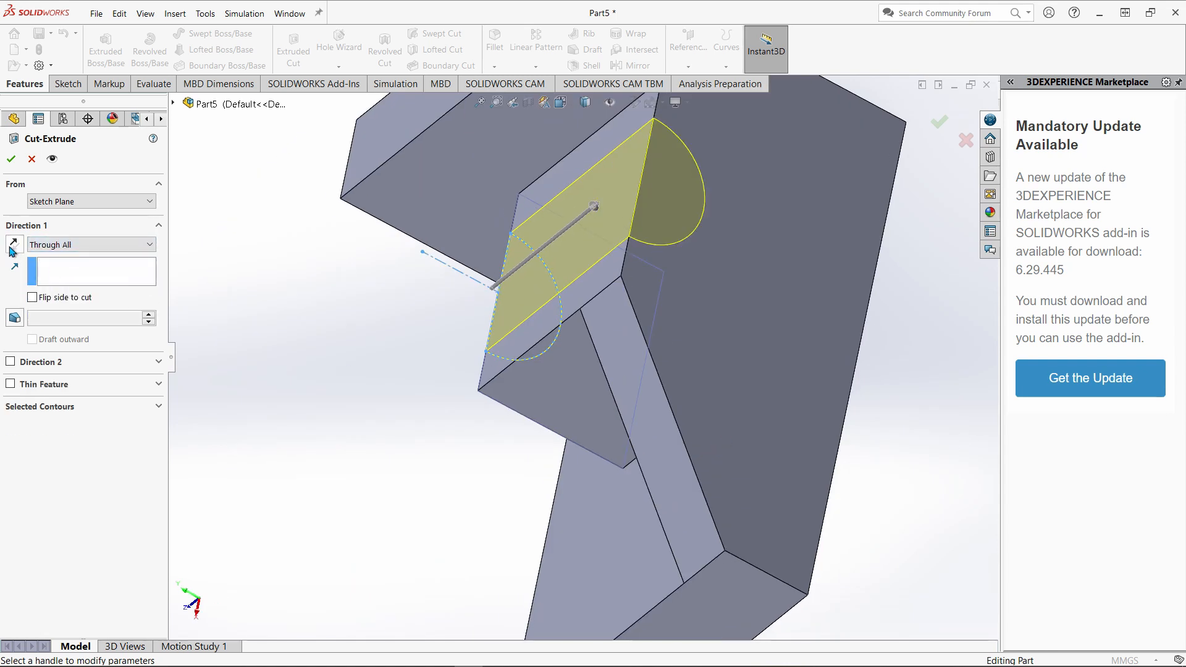
{"action": "left_click", "coordinate": [14, 159]}
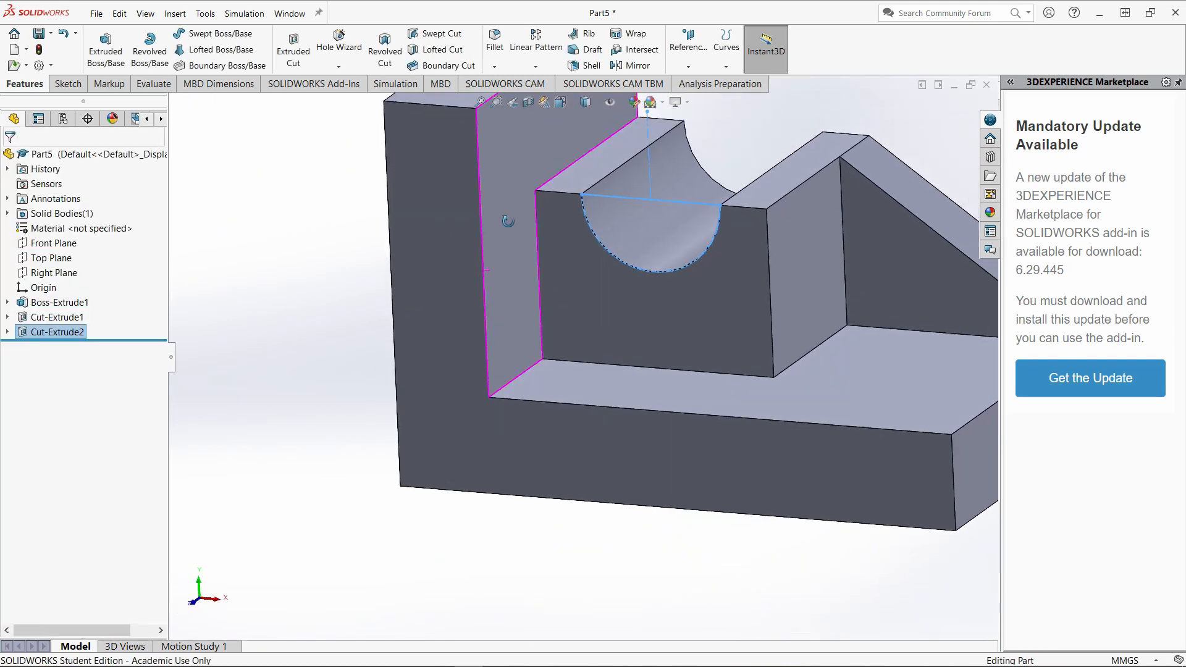
Start a new sketch on the L-shaped upper face of the base, viewed normal to it.
{"action": "scroll", "coordinate": [589, 270], "scroll_direction": "up", "scroll_amount": 4}
{"action": "left_click", "coordinate": [744, 252]}
{"action": "mouse_move", "coordinate": [740, 301]}
{"action": "middle_mouse_down"}
{"action": "mouse_move", "coordinate": [725, 339]}
{"action": "mouse_move", "coordinate": [729, 418]}
{"action": "middle_mouse_up"}
{"action": "left_click", "coordinate": [728, 418]}
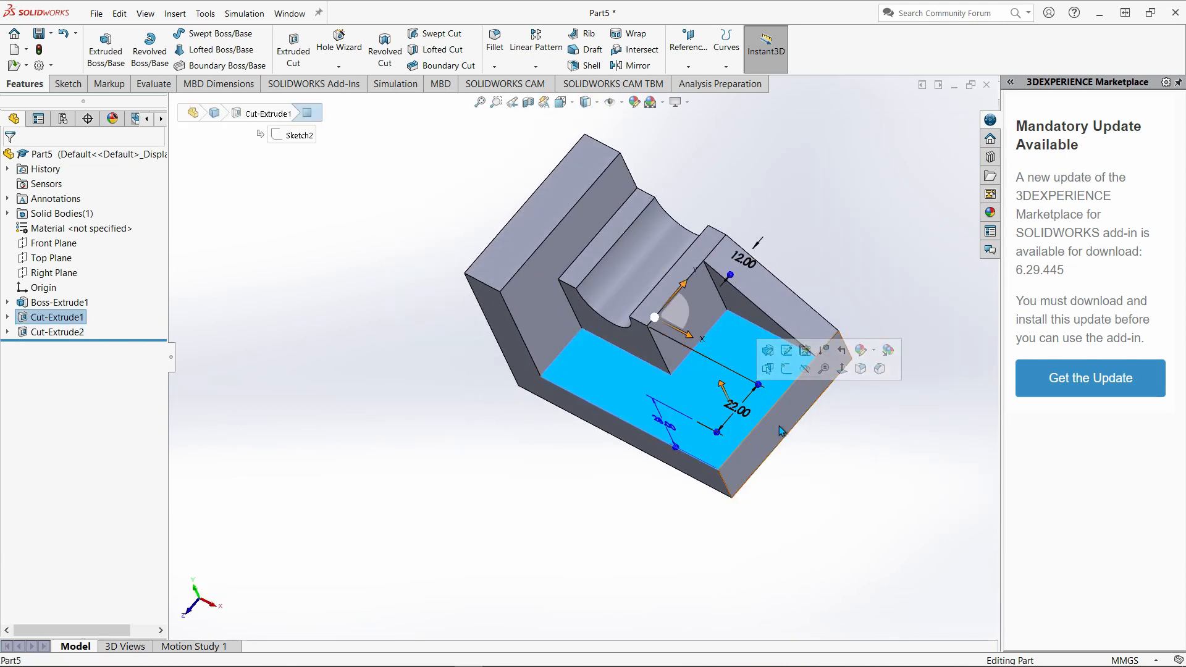
{"action": "left_click", "coordinate": [787, 369]}
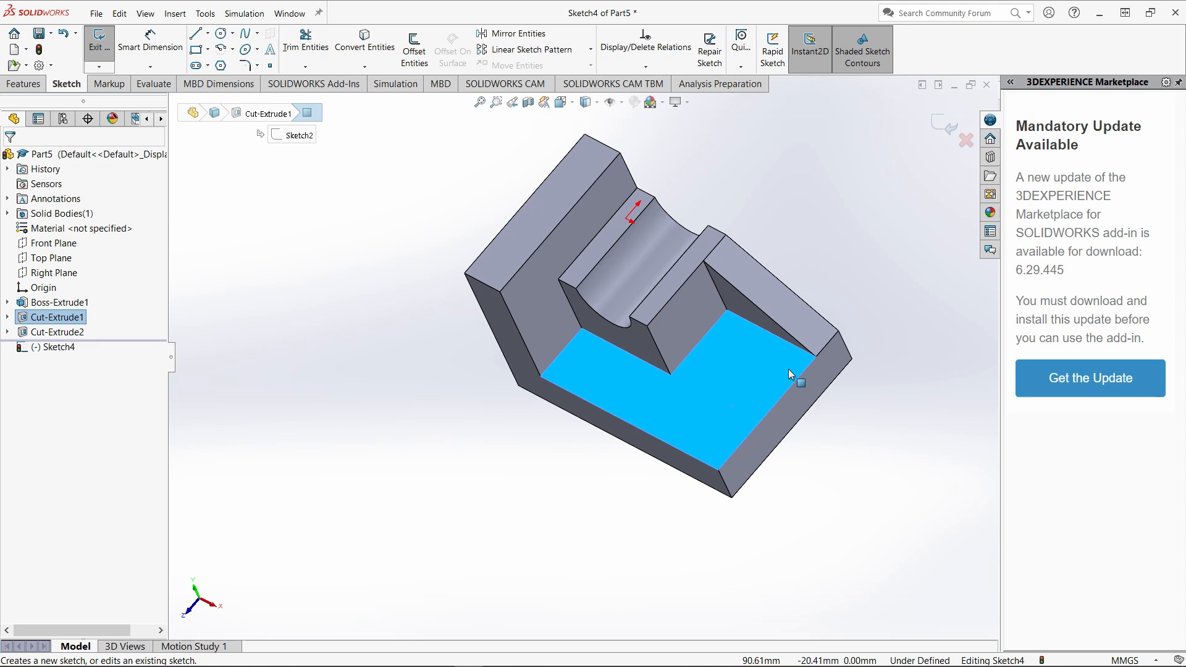
{"action": "right_click", "coordinate": [52, 355]}
{"action": "left_click", "coordinate": [88, 337]}
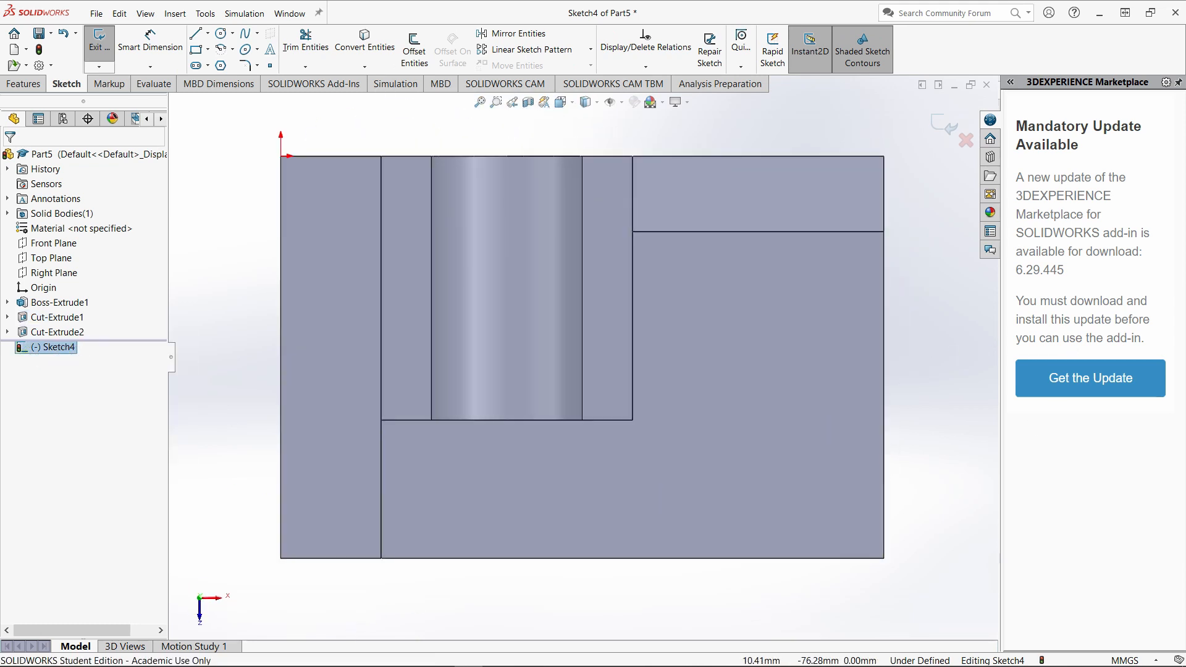
Check the Paint 3D drawing and sketch a straight slot inward from the base's end edge, about 12 mm between centres and 8 mm wide.
{"action": "mouse_move", "coordinate": [298, 665]}
{"action": "left_click", "coordinate": [436, 661]}
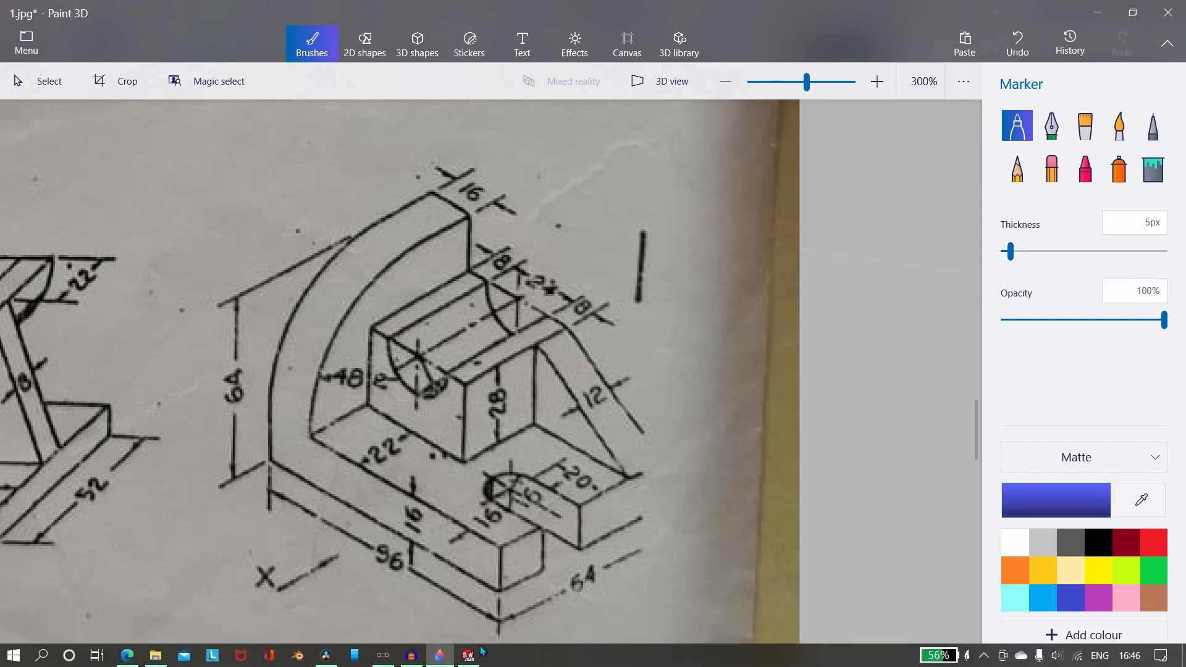
{"action": "left_click", "coordinate": [468, 593]}
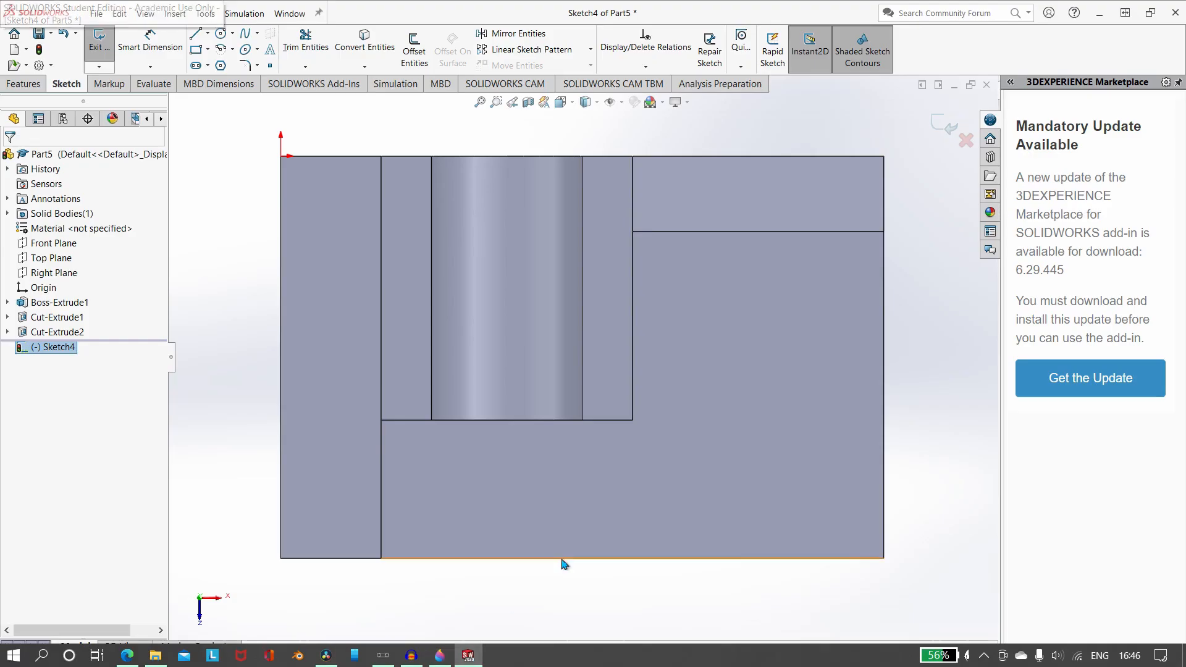
{"action": "left_click", "coordinate": [196, 65]}
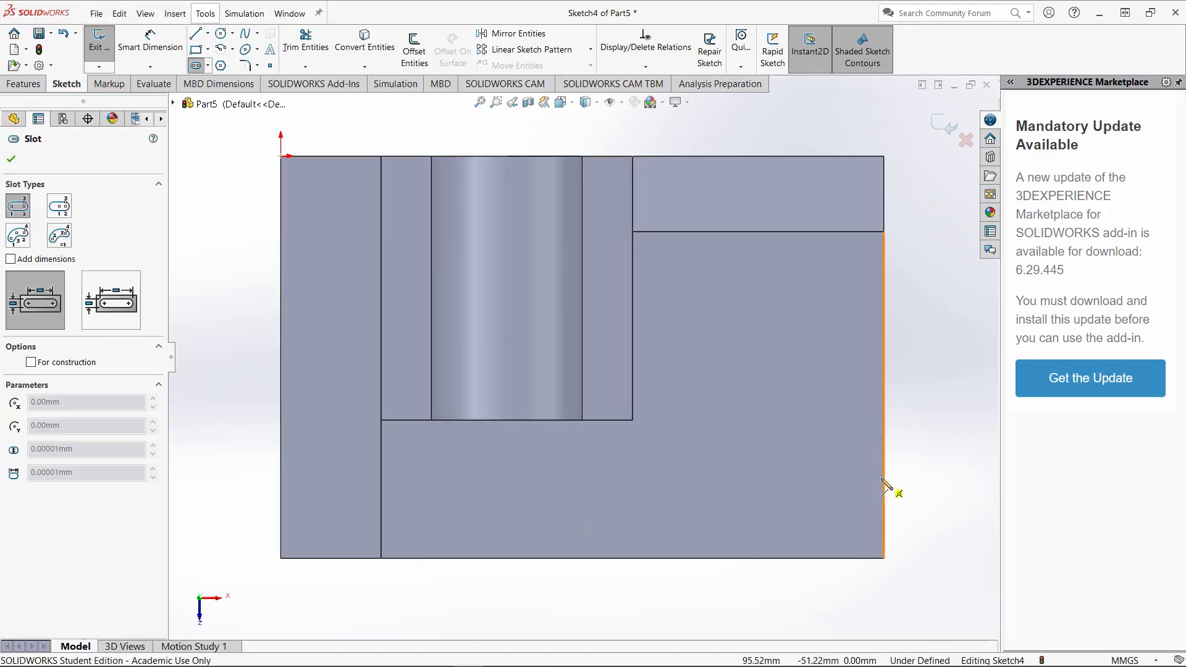
{"action": "left_click", "coordinate": [884, 477]}
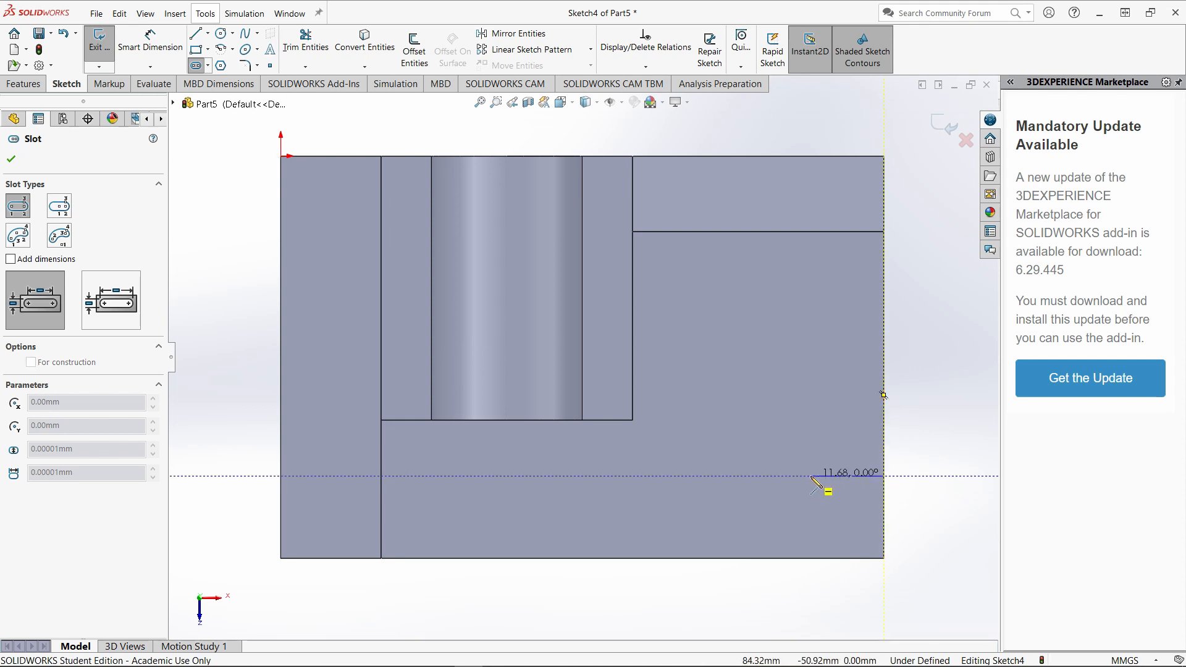
{"action": "left_click", "coordinate": [811, 476]}
{"action": "left_click", "coordinate": [804, 501]}
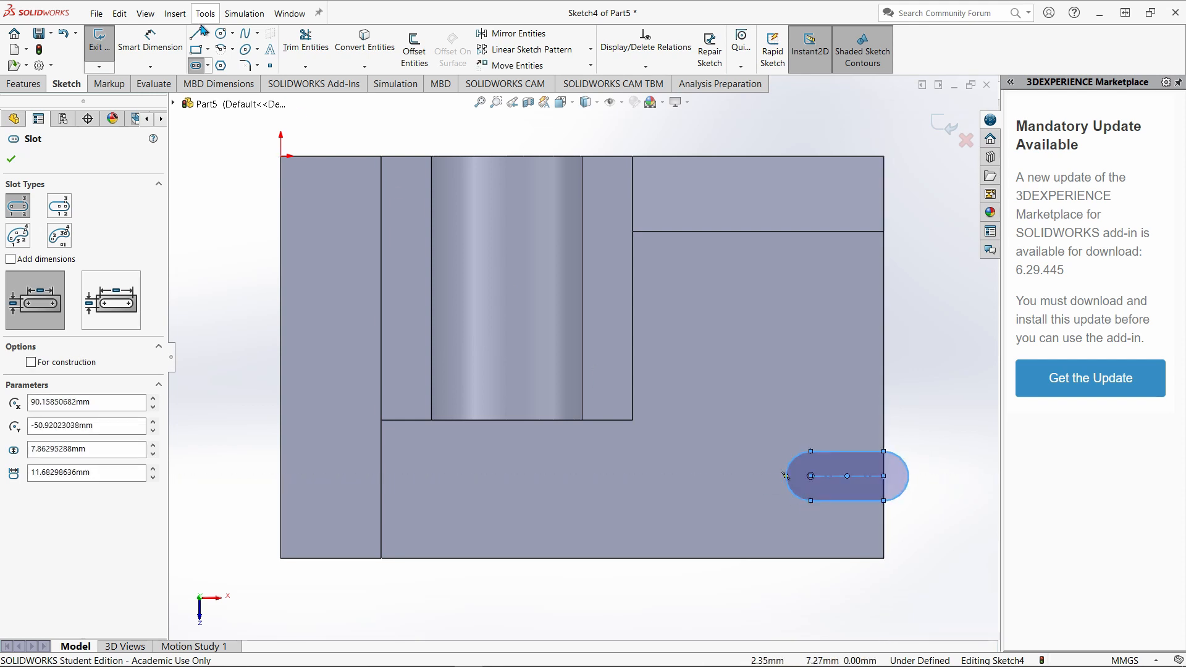
Dimension the slot's centreline 16 mm from the base's long front edge.
{"action": "left_click", "coordinate": [150, 43]}
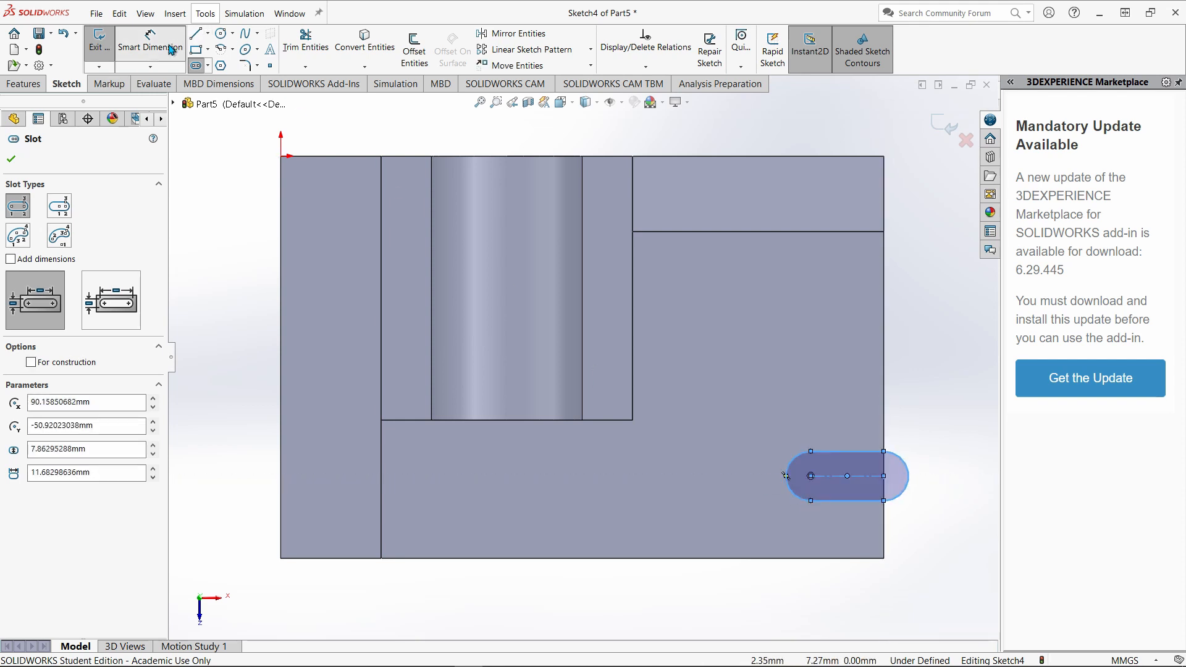
{"action": "left_click", "coordinate": [841, 480]}
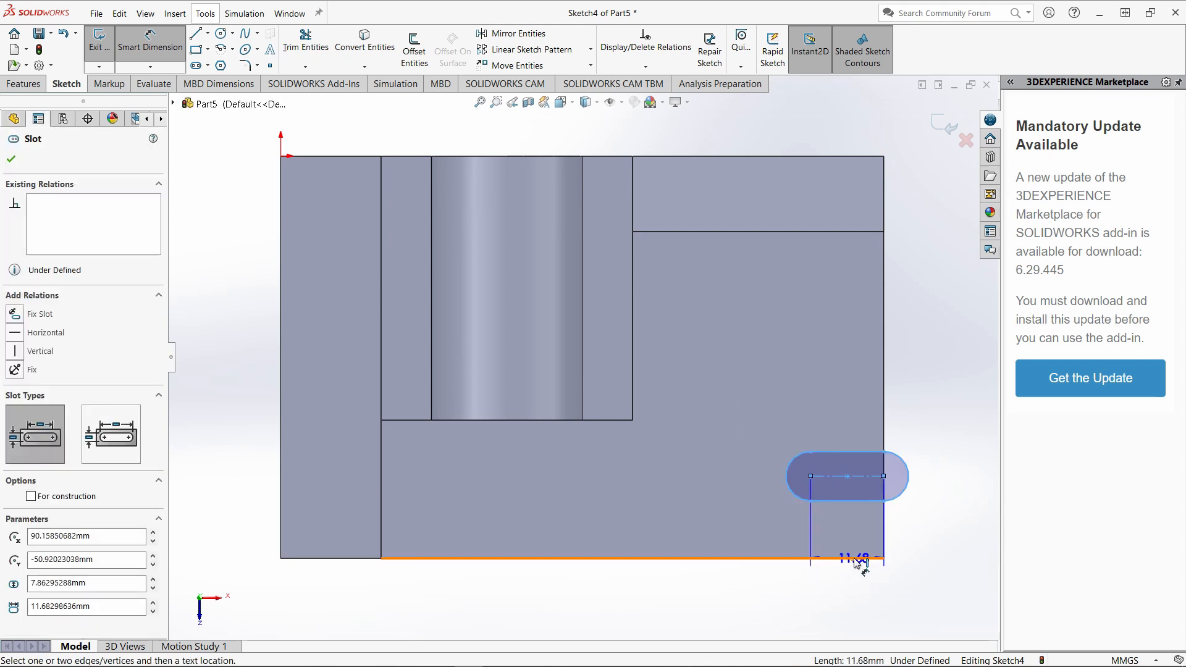
{"action": "left_click", "coordinate": [855, 559]}
{"action": "left_click", "coordinate": [975, 550]}
{"action": "type", "text": "16"}
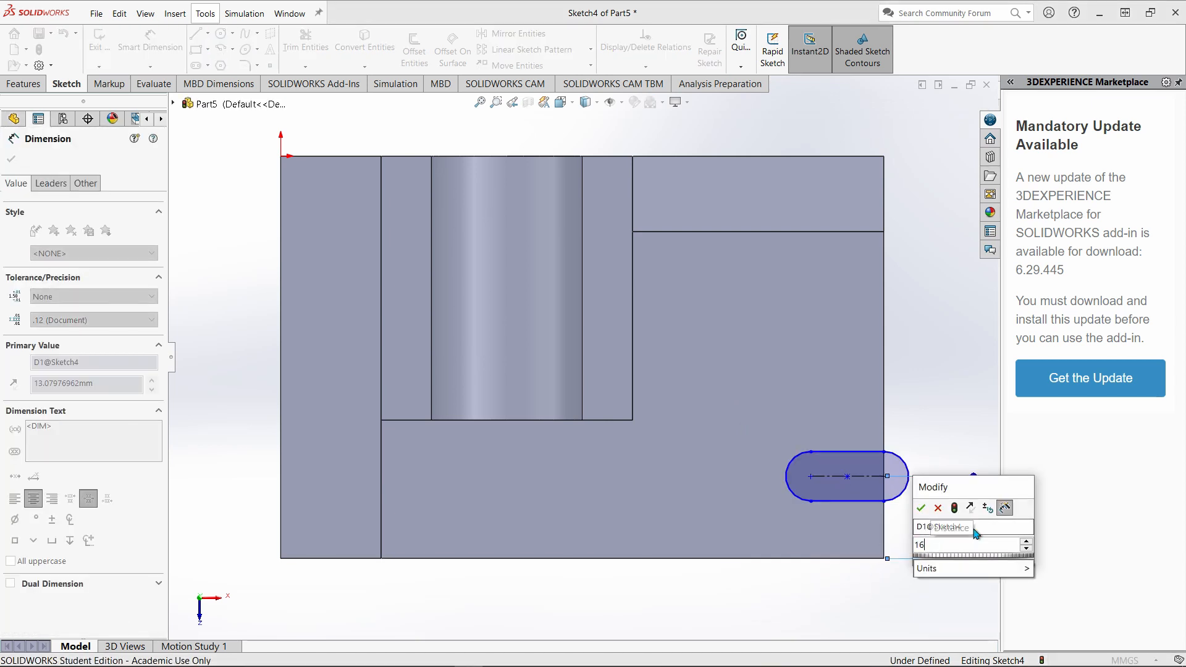
{"action": "key", "text": "Return"}
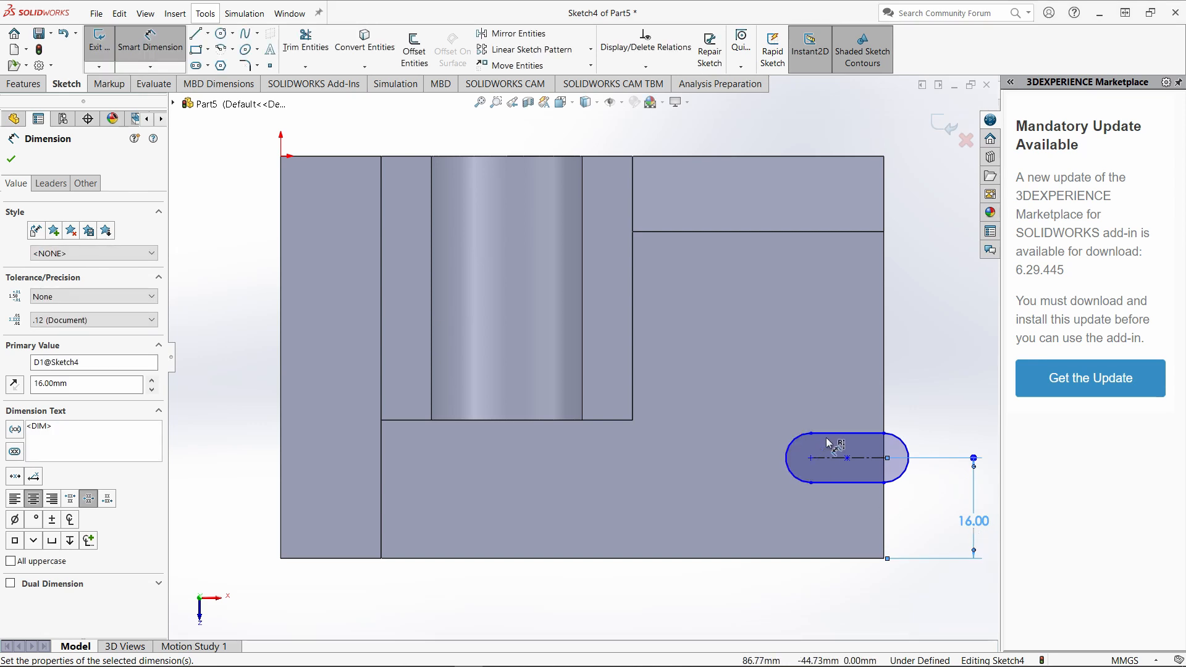
Try to dimension the slot's upper side from its centreline, and undo back through the last change to the centreline's offset.
{"action": "left_click", "coordinate": [829, 433]}
{"action": "left_click", "coordinate": [839, 458]}
{"action": "left_click", "coordinate": [844, 479]}
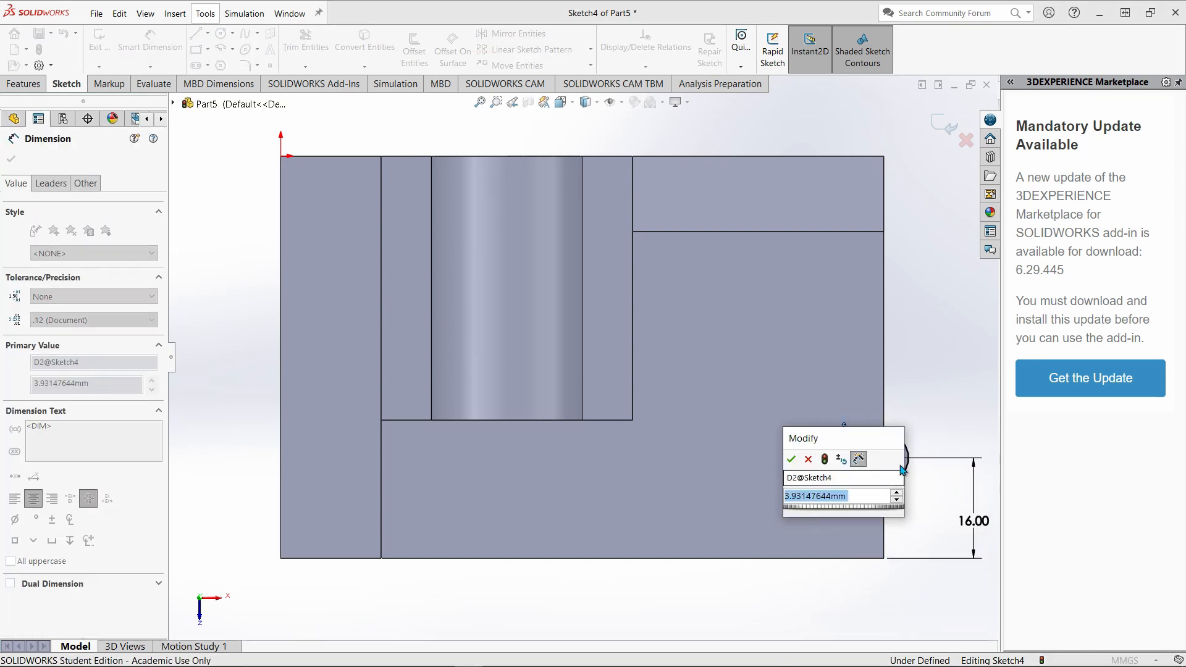
{"action": "left_click", "coordinate": [809, 459]}
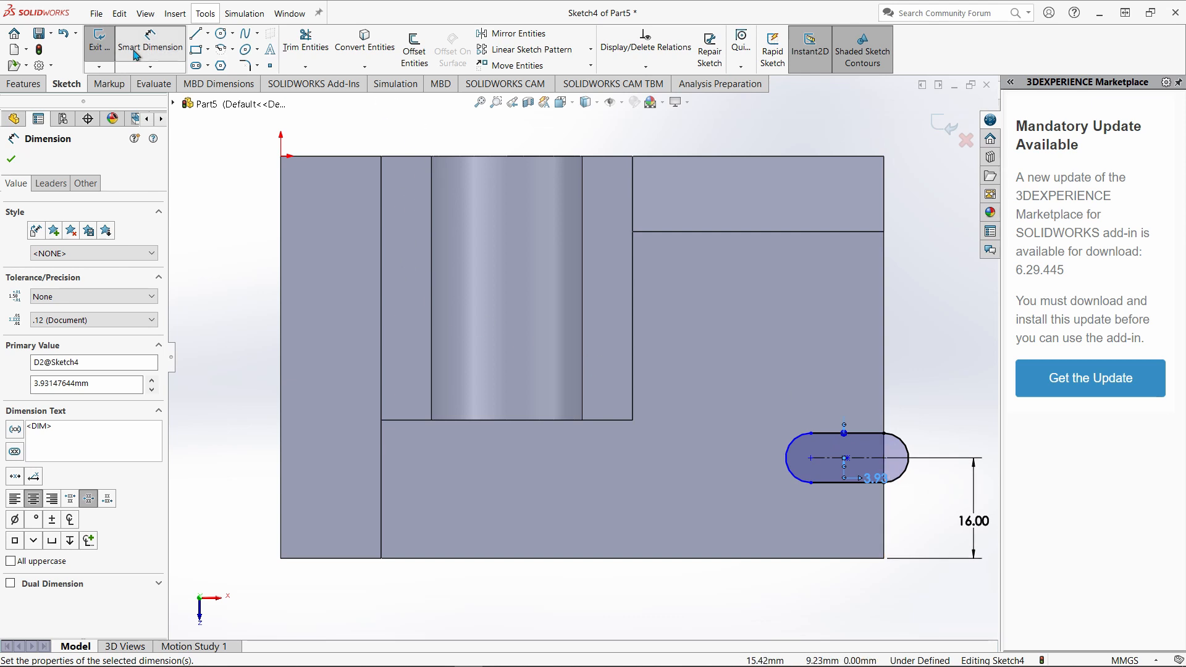
{"action": "left_click", "coordinate": [63, 34]}
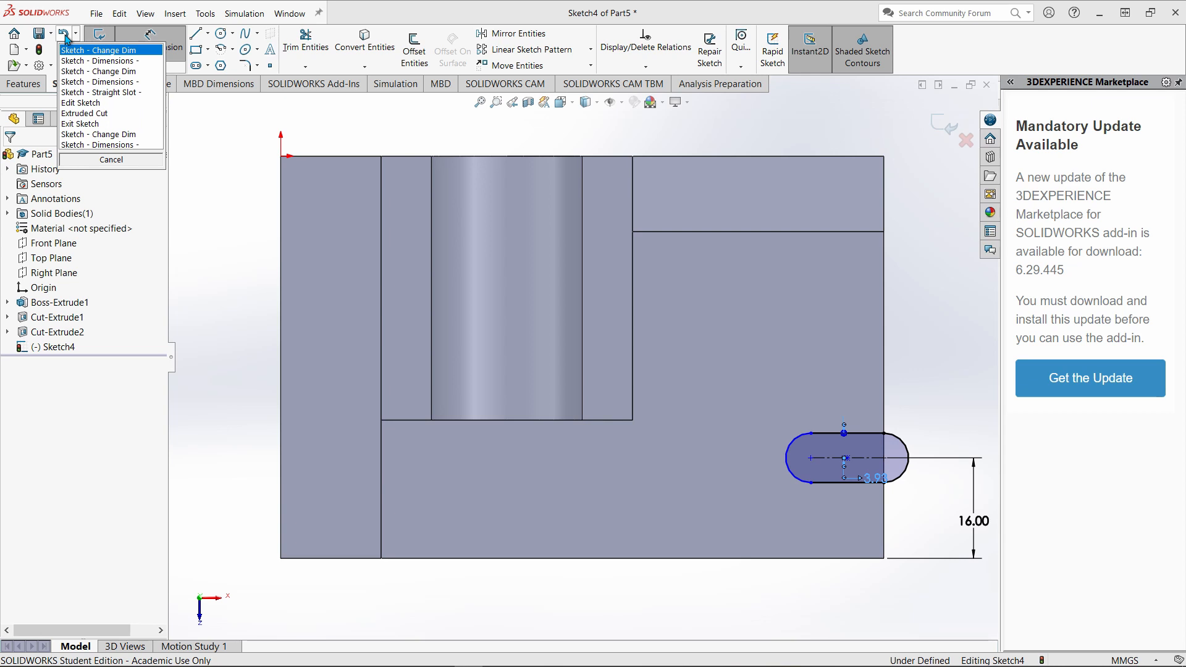
{"action": "left_click", "coordinate": [89, 73]}
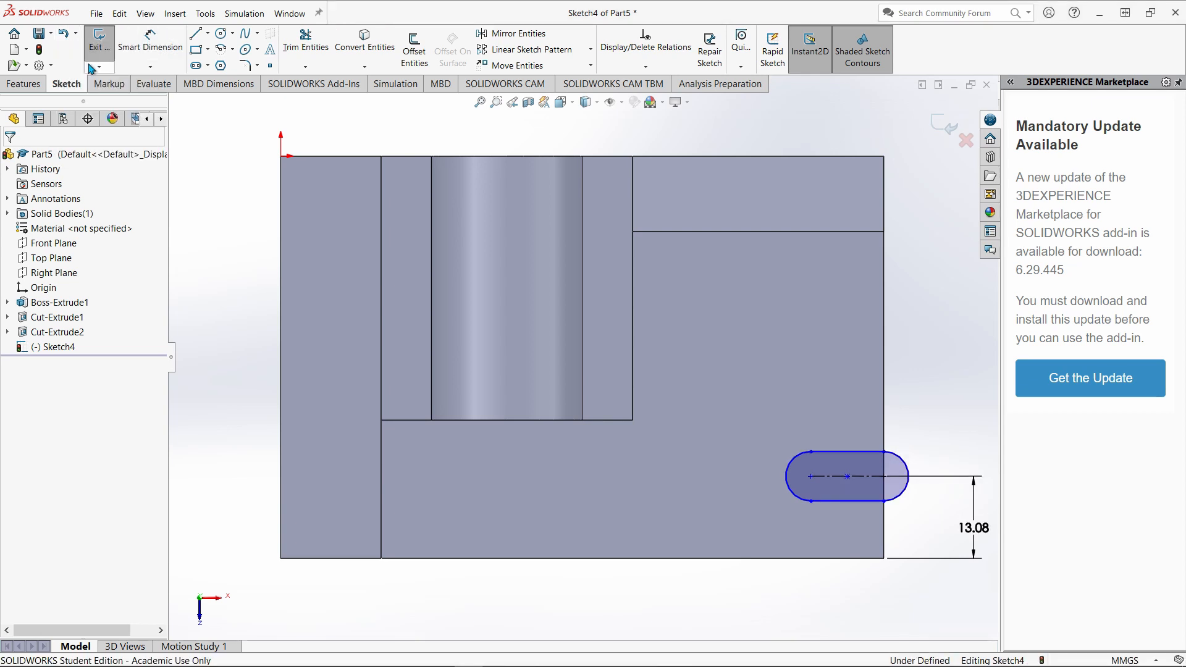
Dimension the slot's overall width between its two straight sides as 16 mm.
{"action": "left_click", "coordinate": [150, 44]}
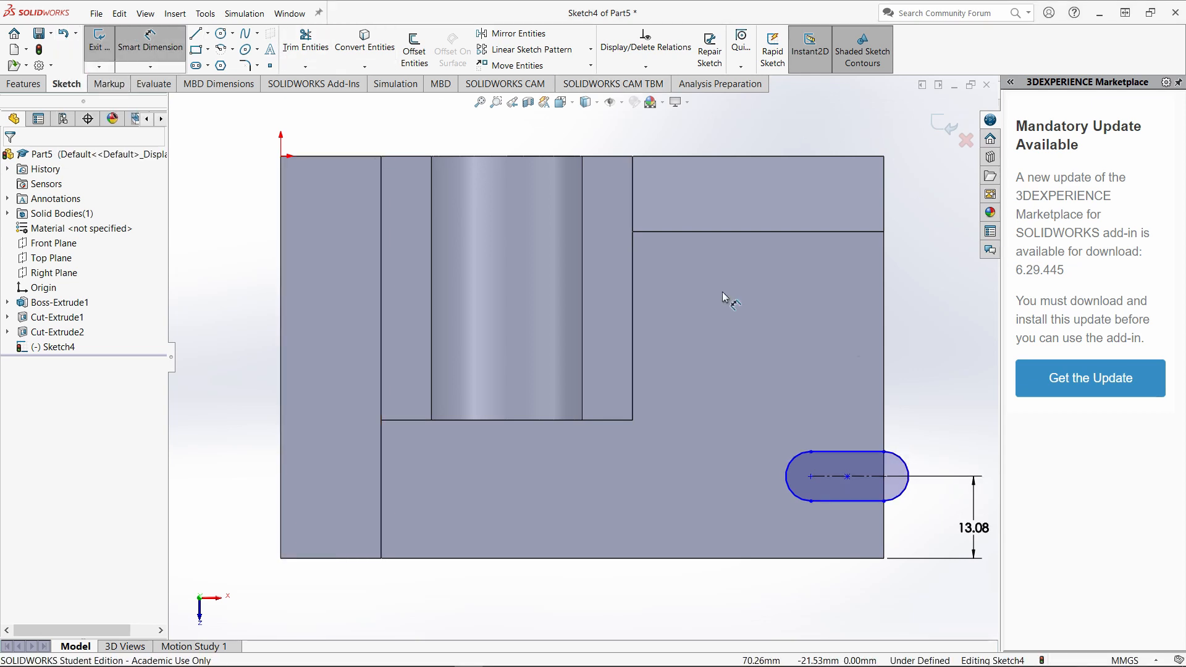
{"action": "left_click", "coordinate": [859, 458]}
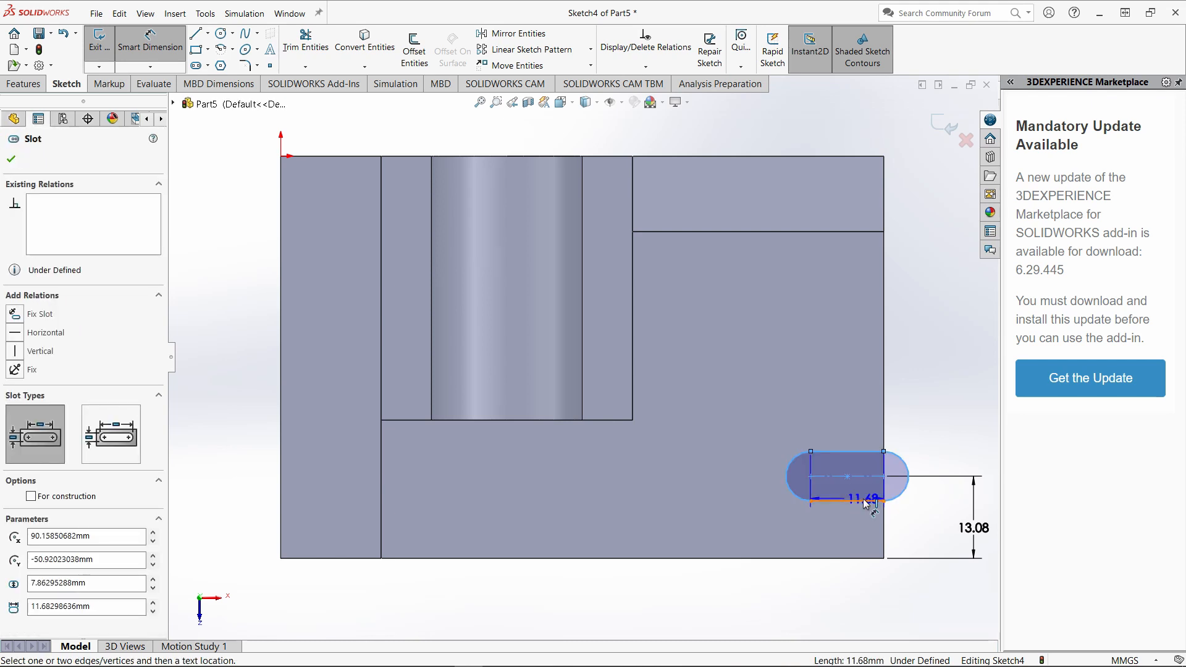
{"action": "left_click", "coordinate": [957, 471]}
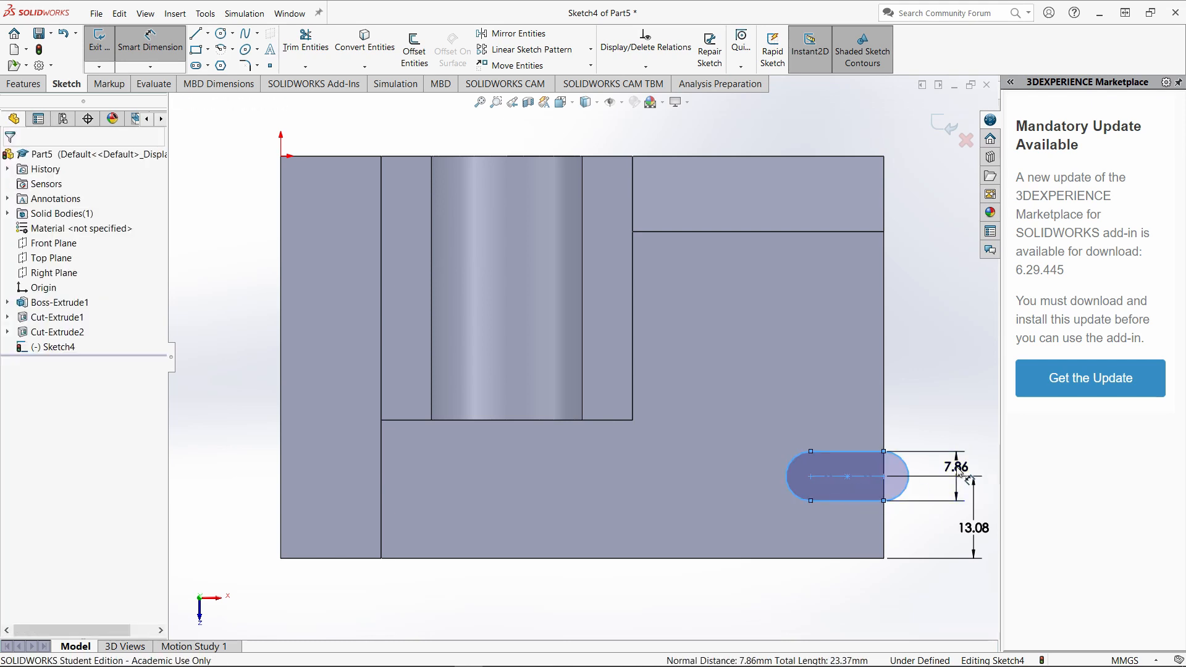
{"action": "type", "text": "16"}
{"action": "key", "text": "Return"}
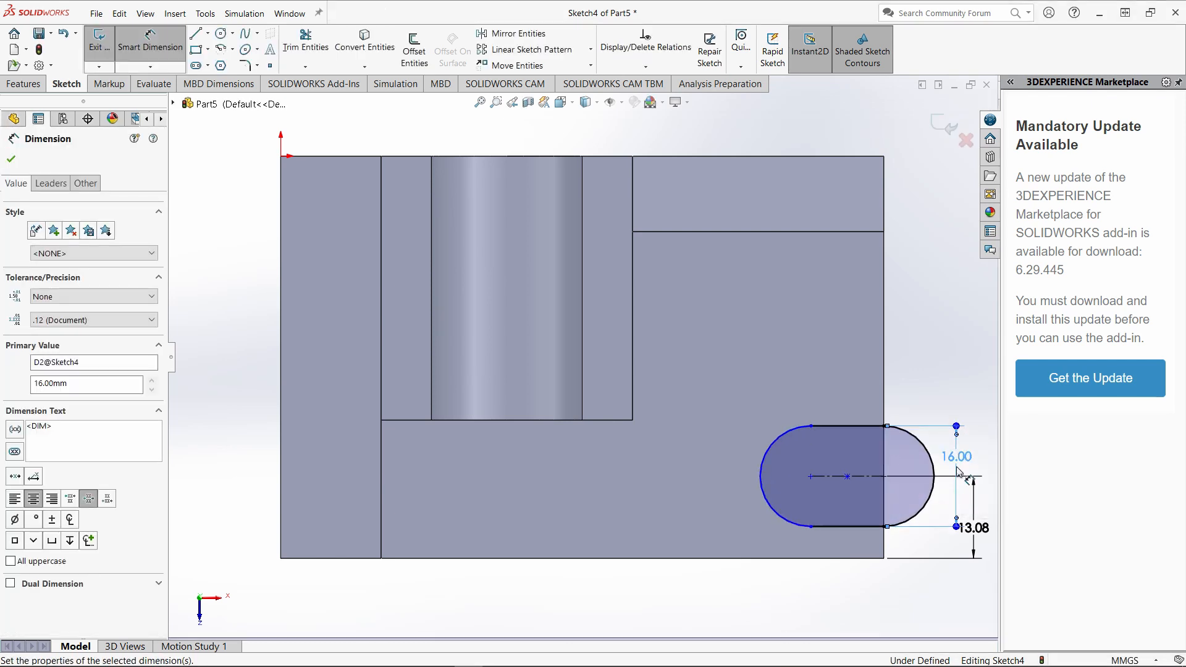
Set the distance between the slot's centreline and the base's front edge to 16 mm.
{"action": "left_click", "coordinate": [971, 535]}
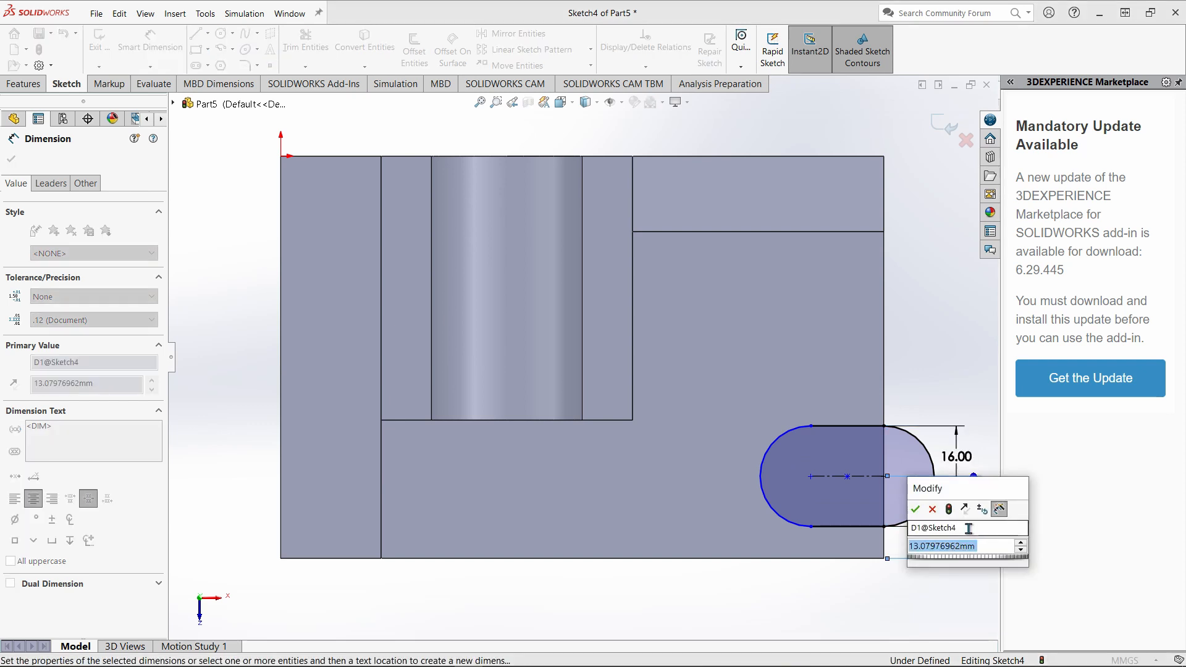
{"action": "type", "text": "16"}
{"action": "key", "text": "Return"}
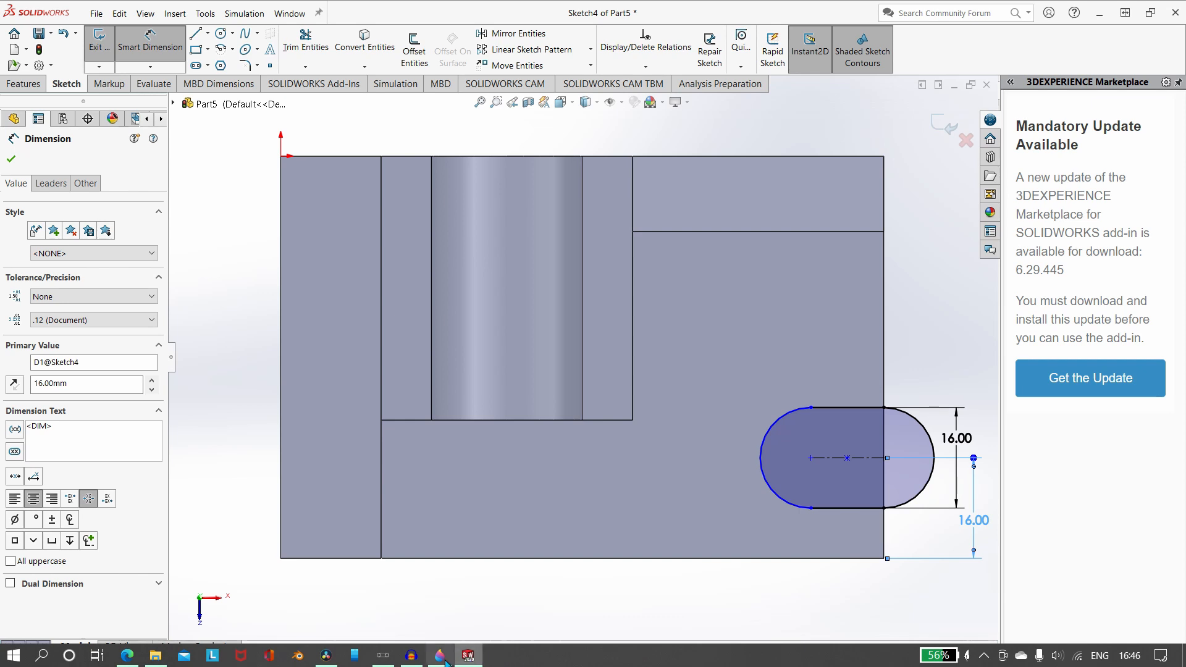
Check the Paint 3D drawing and dimension the slot's inner arc centre 20 mm from the base's end edge.
{"action": "left_click", "coordinate": [442, 660]}
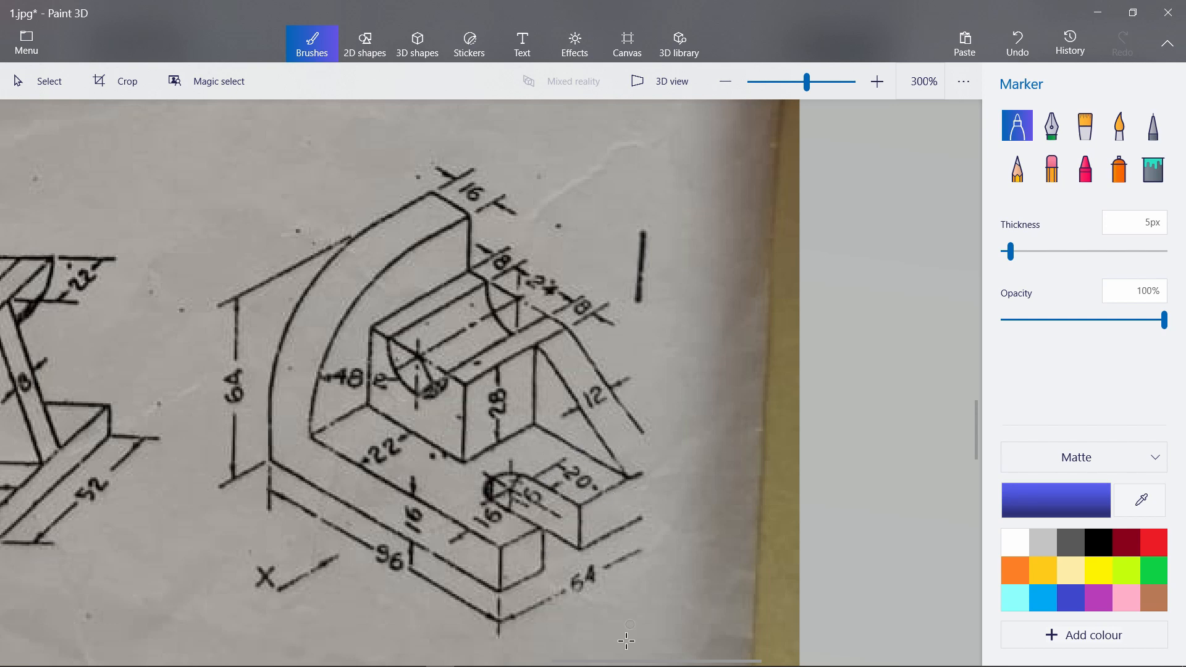
{"action": "mouse_move", "coordinate": [606, 657]}
{"action": "left_click", "coordinate": [468, 656]}
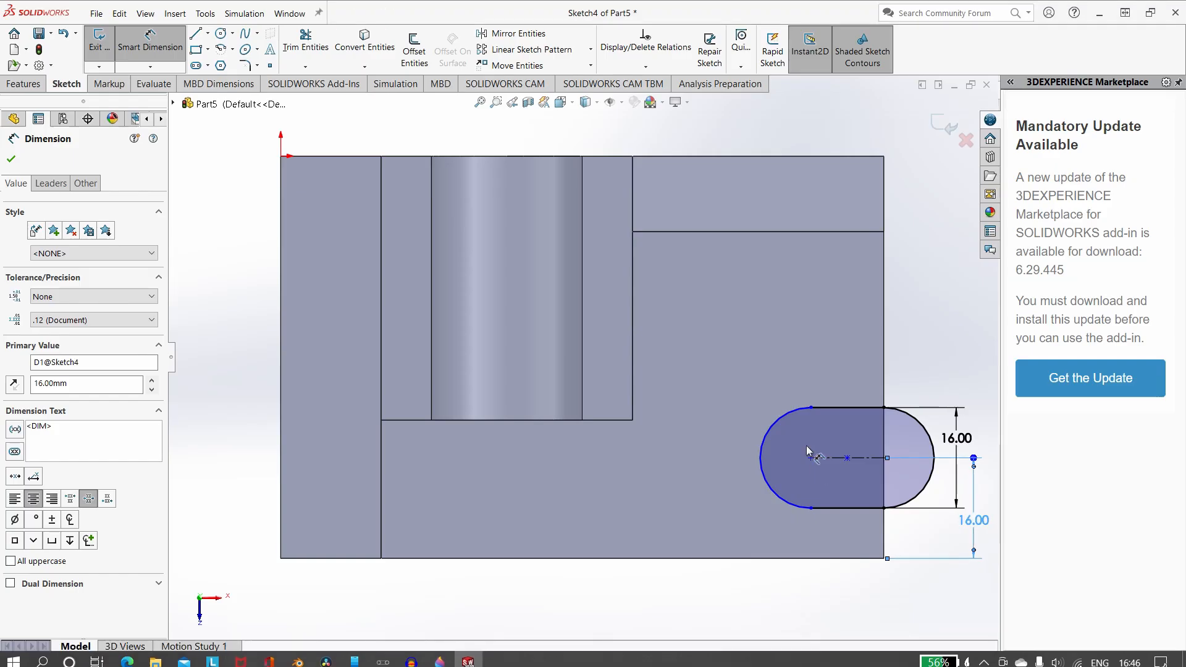
{"action": "left_click", "coordinate": [811, 458]}
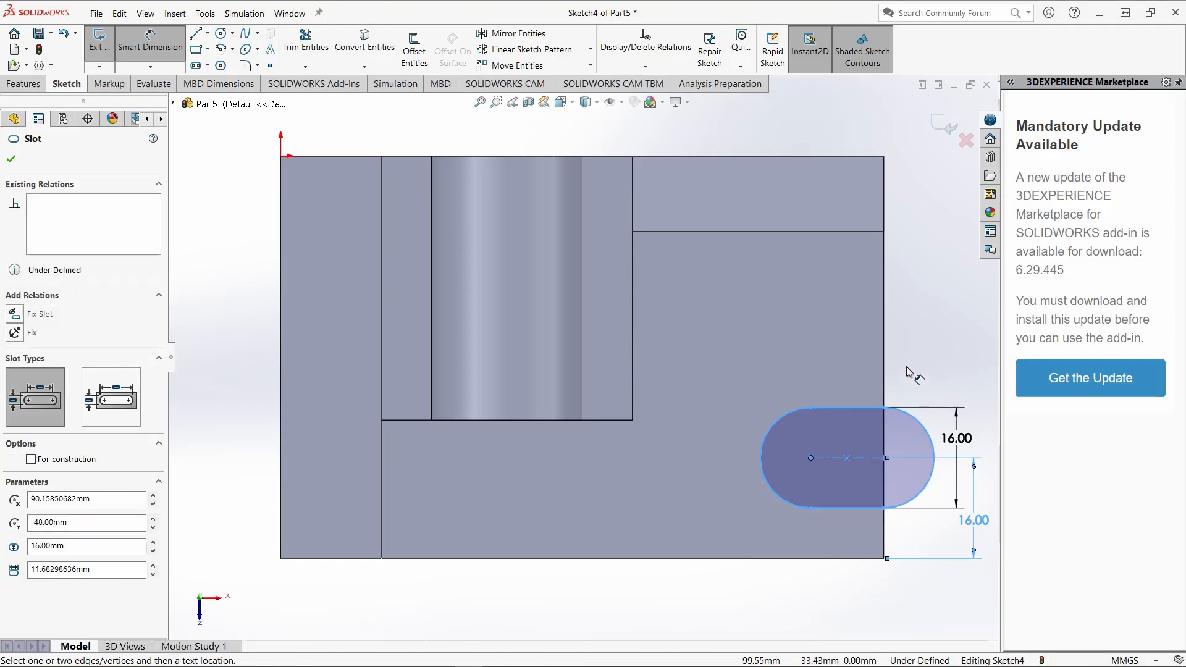
{"action": "left_click", "coordinate": [885, 395]}
{"action": "left_click", "coordinate": [817, 314]}
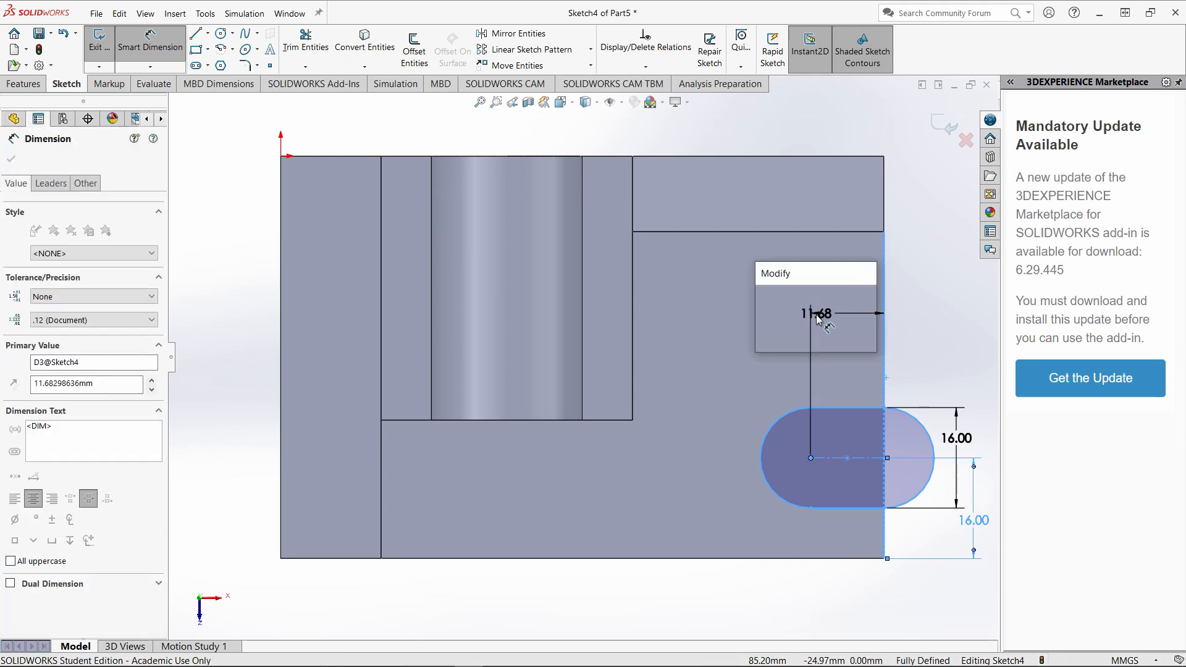
{"action": "key", "text": "BackSpace"}
{"action": "type", "text": "20"}
{"action": "key", "text": "Return"}
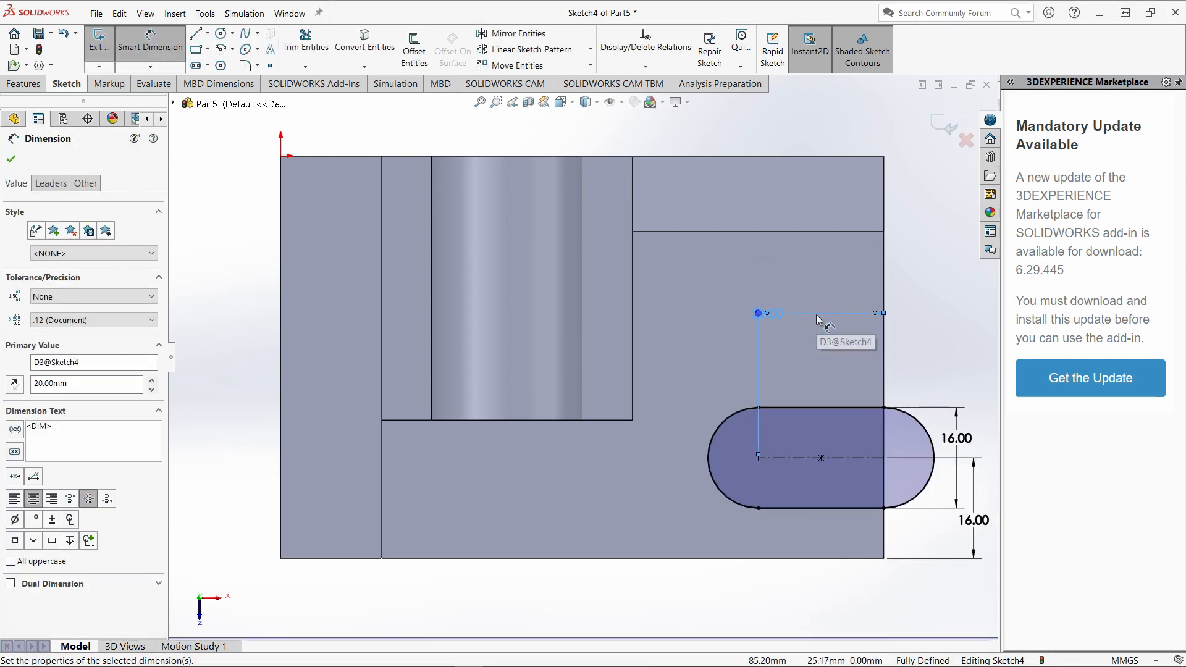
Finish the slot sketch and cut it through all of the base as an extruded cut.
{"action": "left_click", "coordinate": [96, 41]}
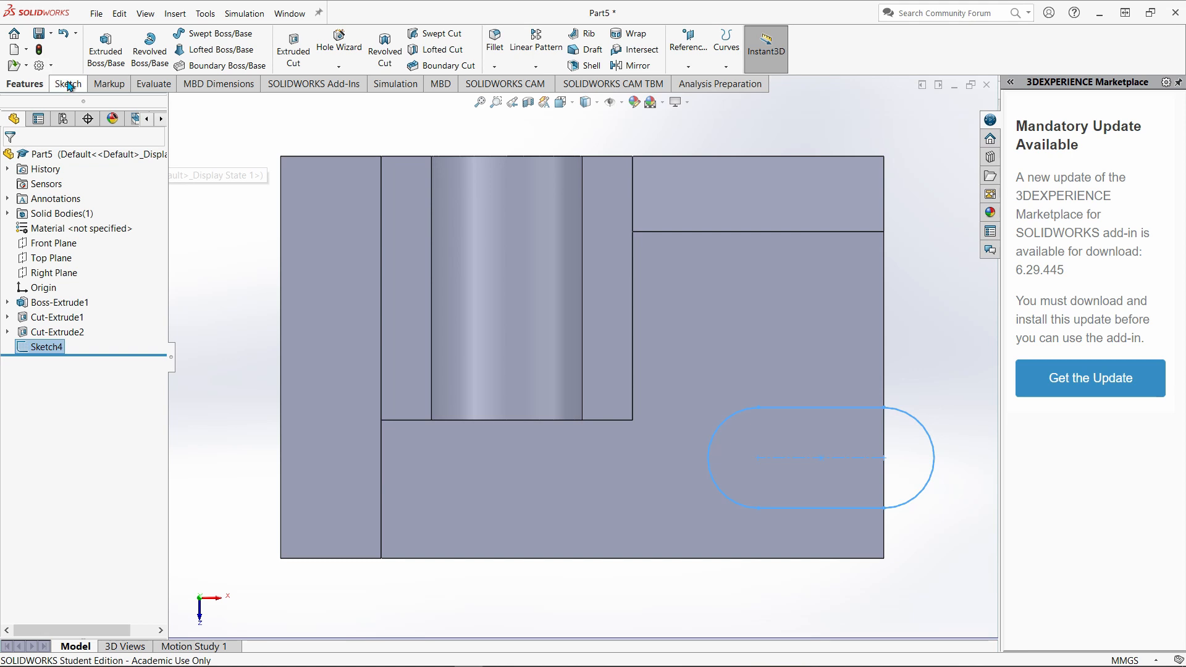
{"action": "left_click", "coordinate": [294, 48]}
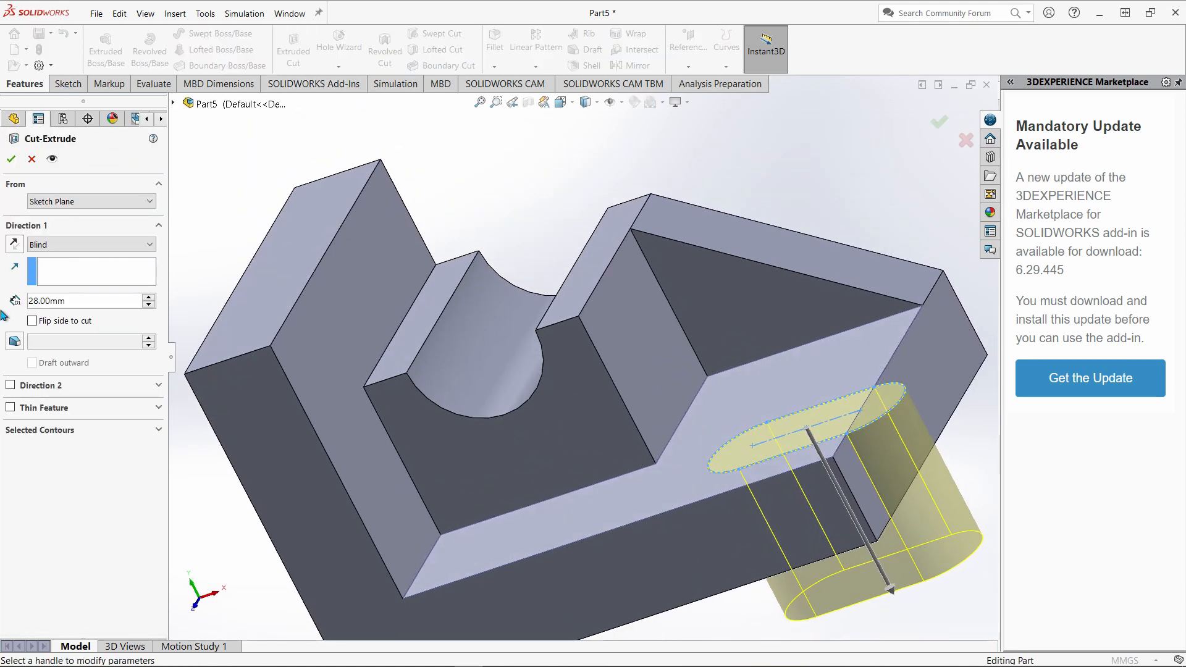
{"action": "left_click", "coordinate": [102, 244]}
{"action": "left_click", "coordinate": [99, 268]}
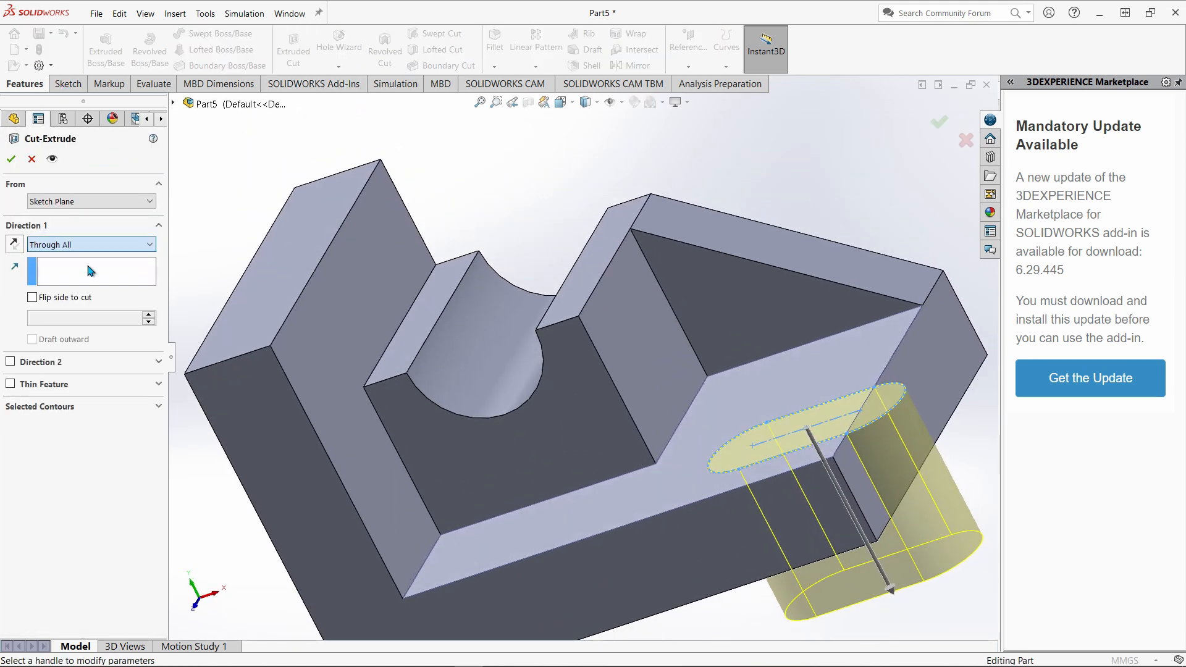
{"action": "left_click", "coordinate": [11, 160]}
Show the part in the dimetric view and compare it with the Paint 3D reference drawing.
{"action": "scroll", "coordinate": [381, 390], "scroll_direction": "up", "scroll_amount": 5}
{"action": "middle_click_drag", "start_coordinate": [380, 390], "coordinate": [629, 403]}
{"action": "left_click", "coordinate": [789, 348]}
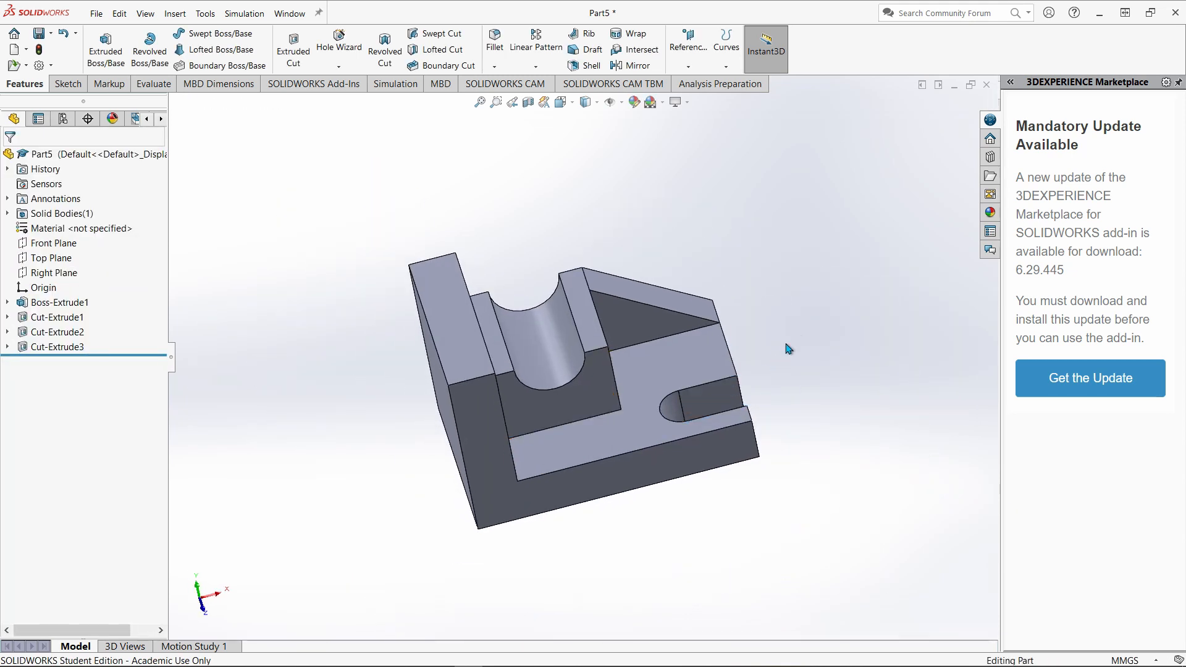
{"action": "left_click", "coordinate": [561, 102]}
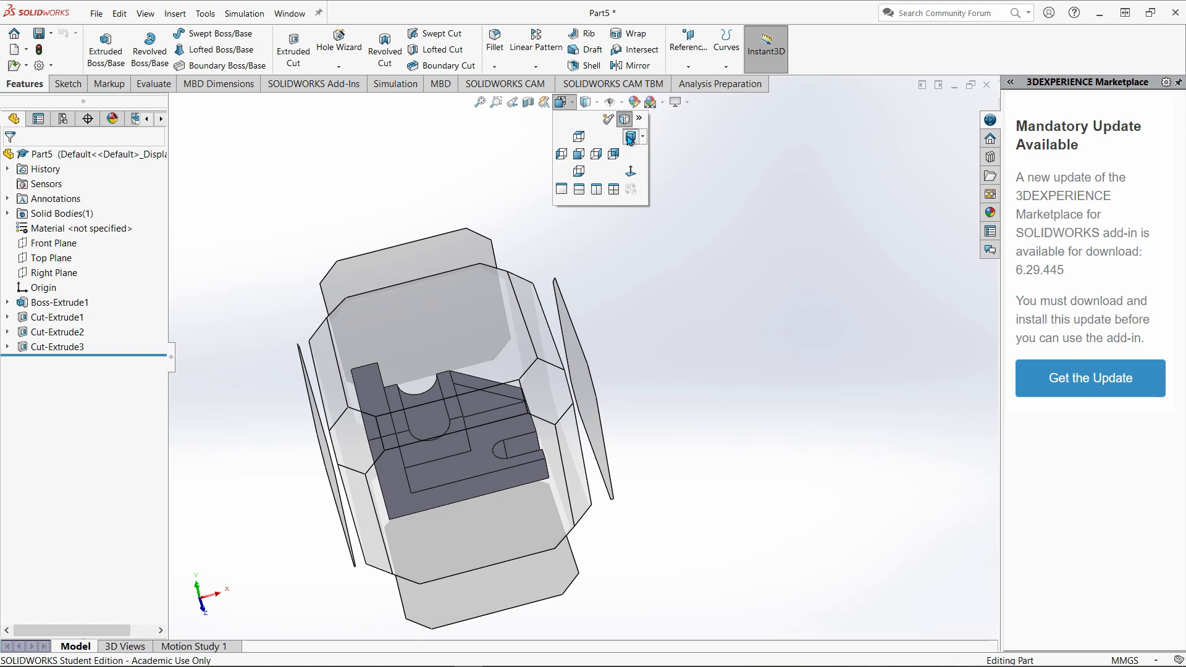
{"action": "left_click", "coordinate": [630, 138]}
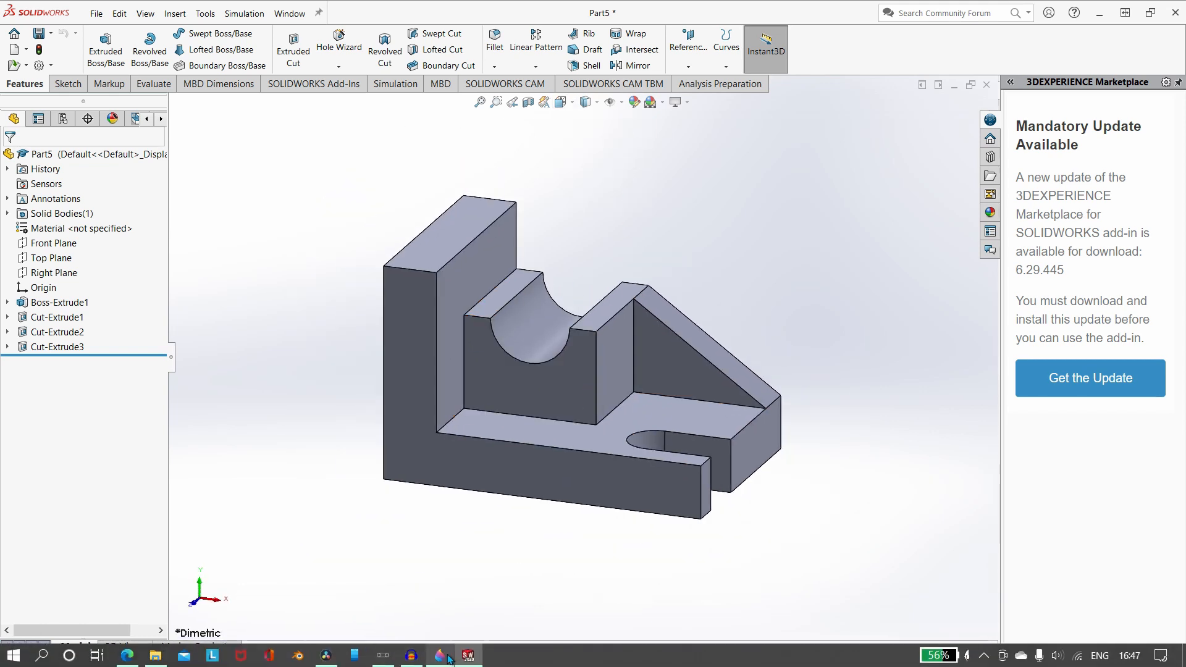
{"action": "left_click", "coordinate": [440, 656]}
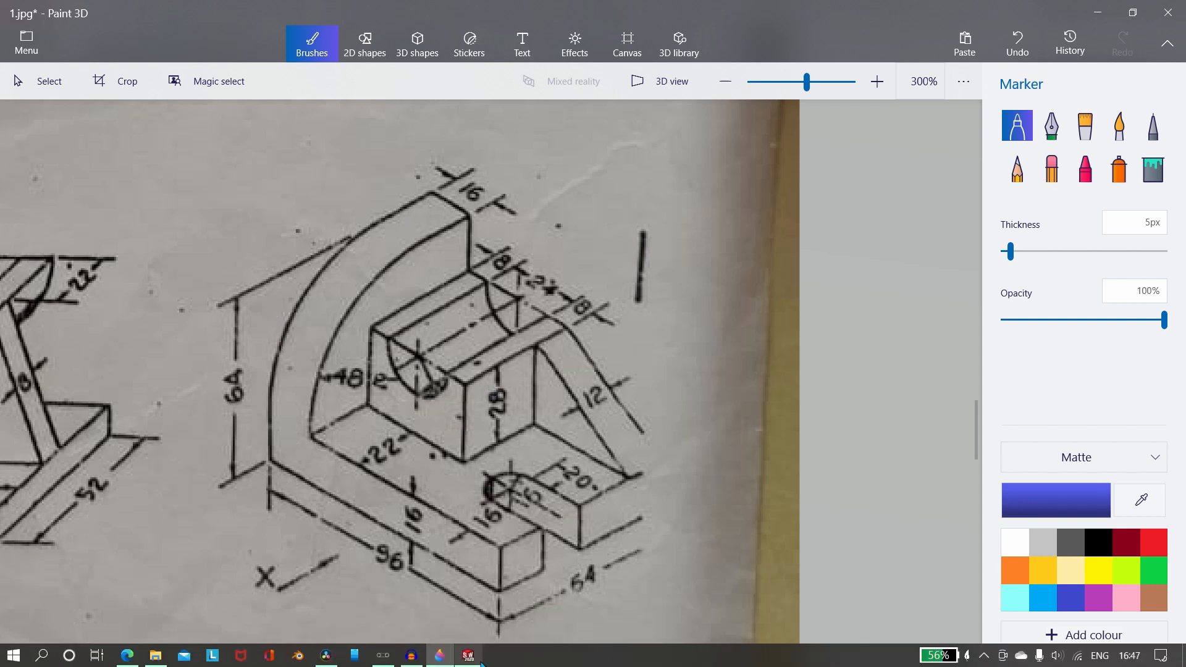
{"action": "left_click", "coordinate": [470, 656]}
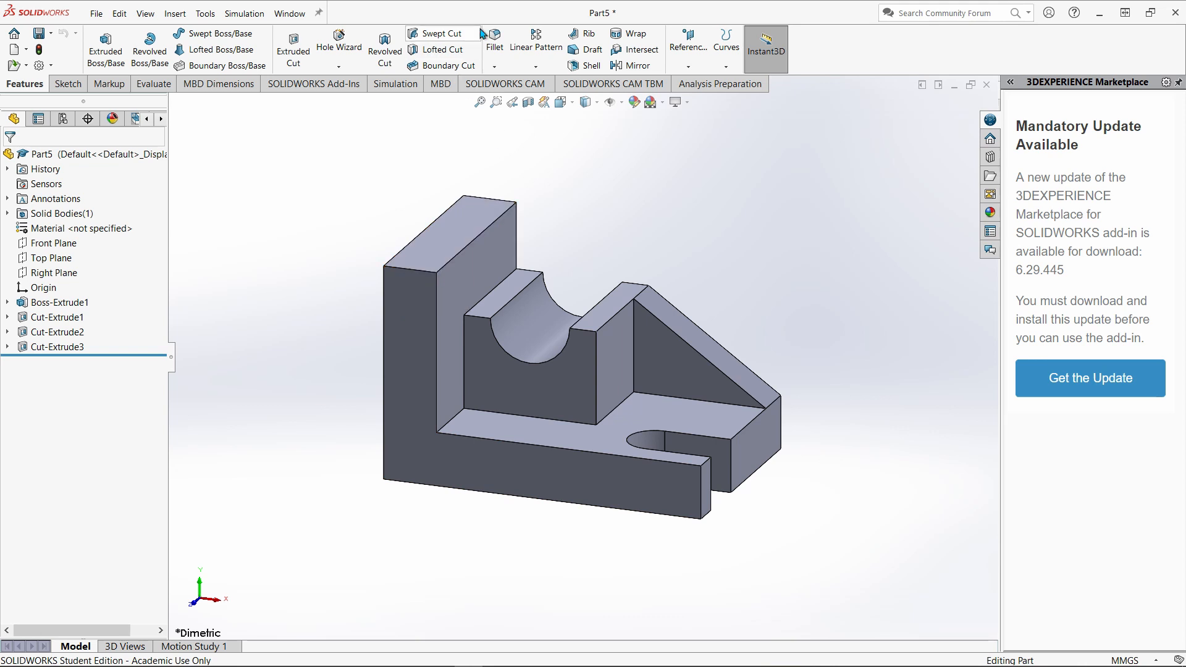
Fillet the top front edge of the tall end wall with a 48 mm radius.
{"action": "left_click", "coordinate": [414, 267]}
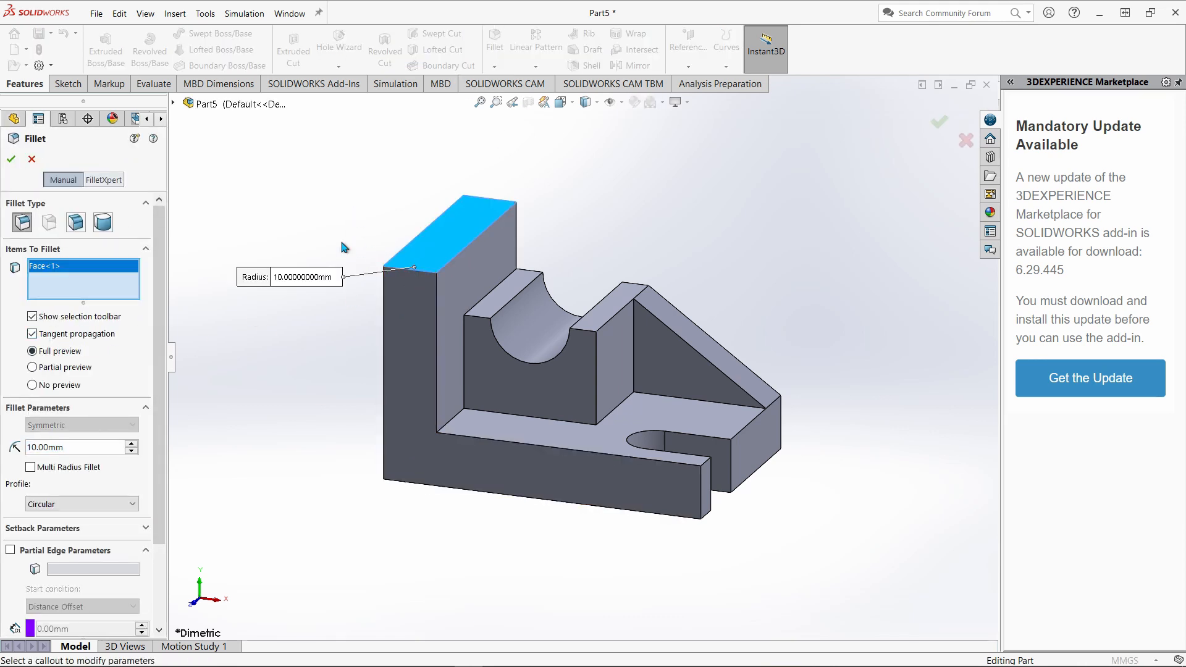
{"action": "left_click", "coordinate": [450, 238]}
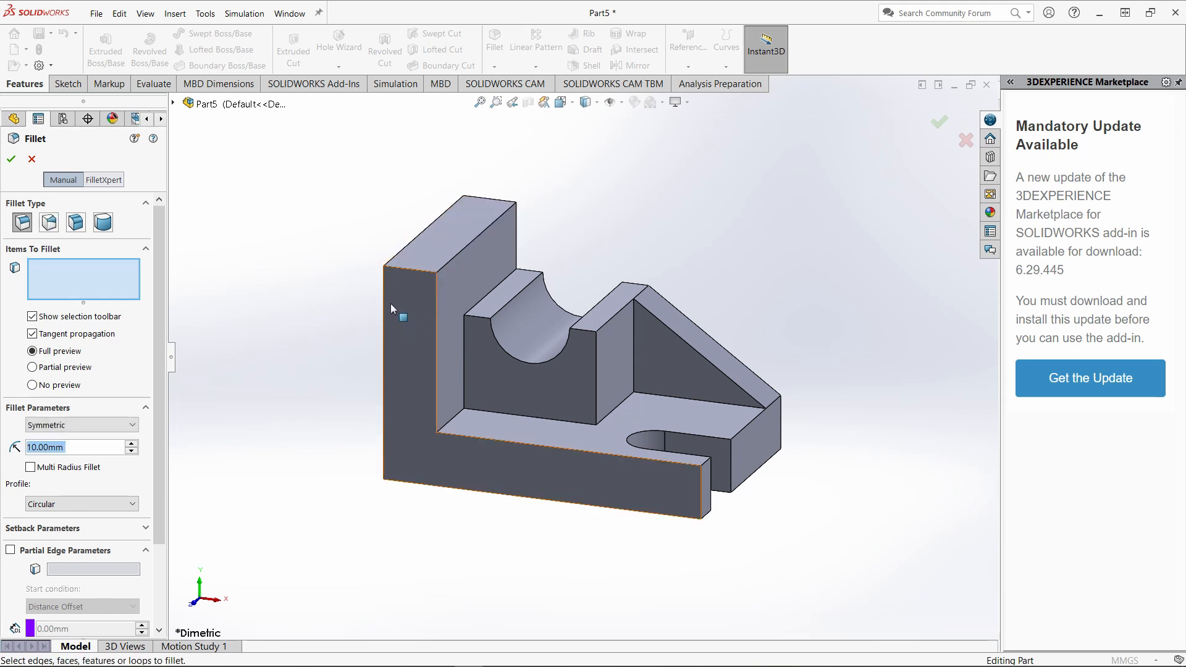
{"action": "left_click", "coordinate": [406, 266]}
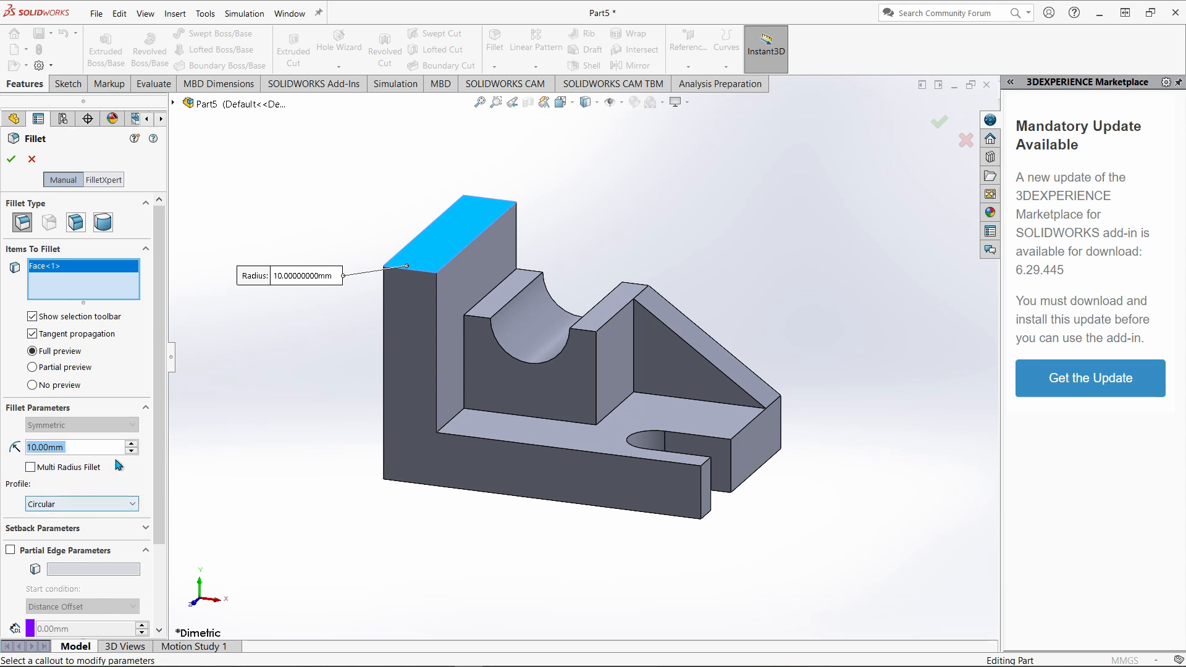
{"action": "type", "text": "48"}
{"action": "key", "text": "Return"}
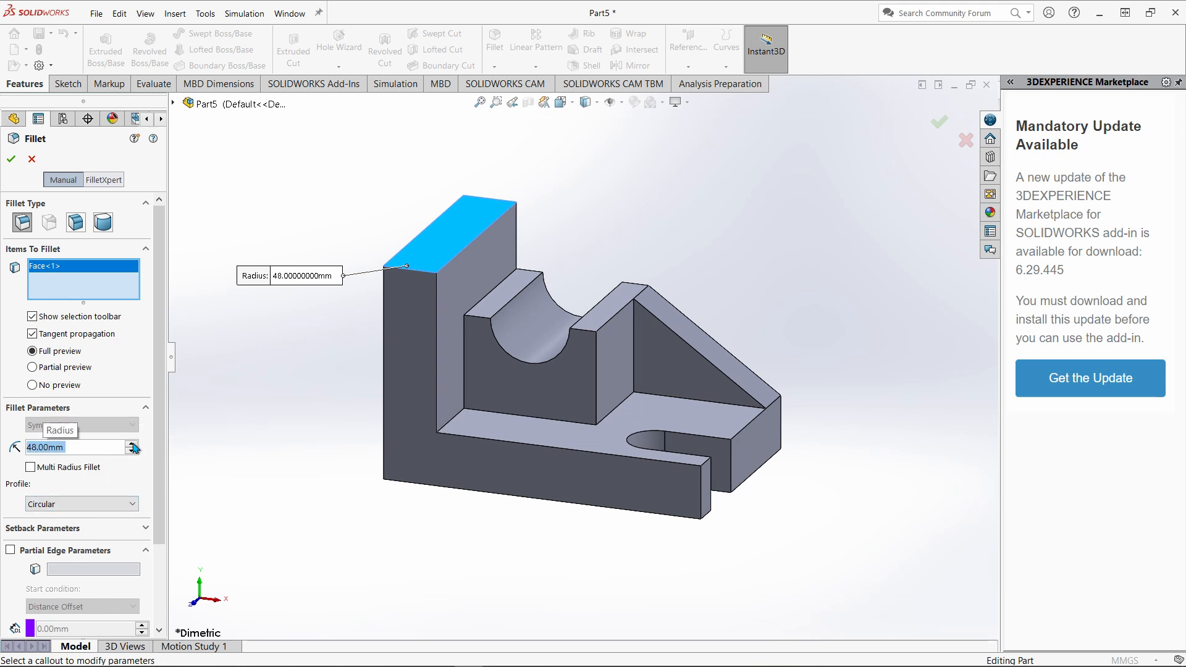
{"action": "left_click", "coordinate": [417, 306]}
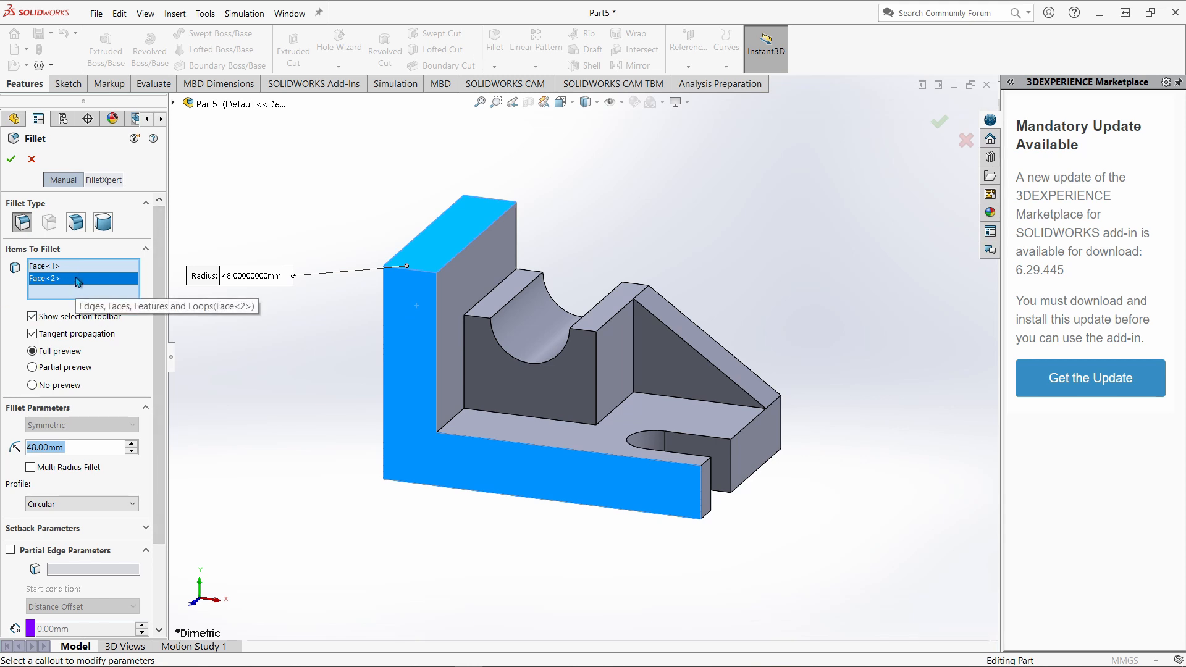
{"action": "left_click", "coordinate": [403, 357]}
{"action": "left_click", "coordinate": [440, 243]}
{"action": "scroll", "coordinate": [409, 276], "scroll_direction": "down", "scroll_amount": 5}
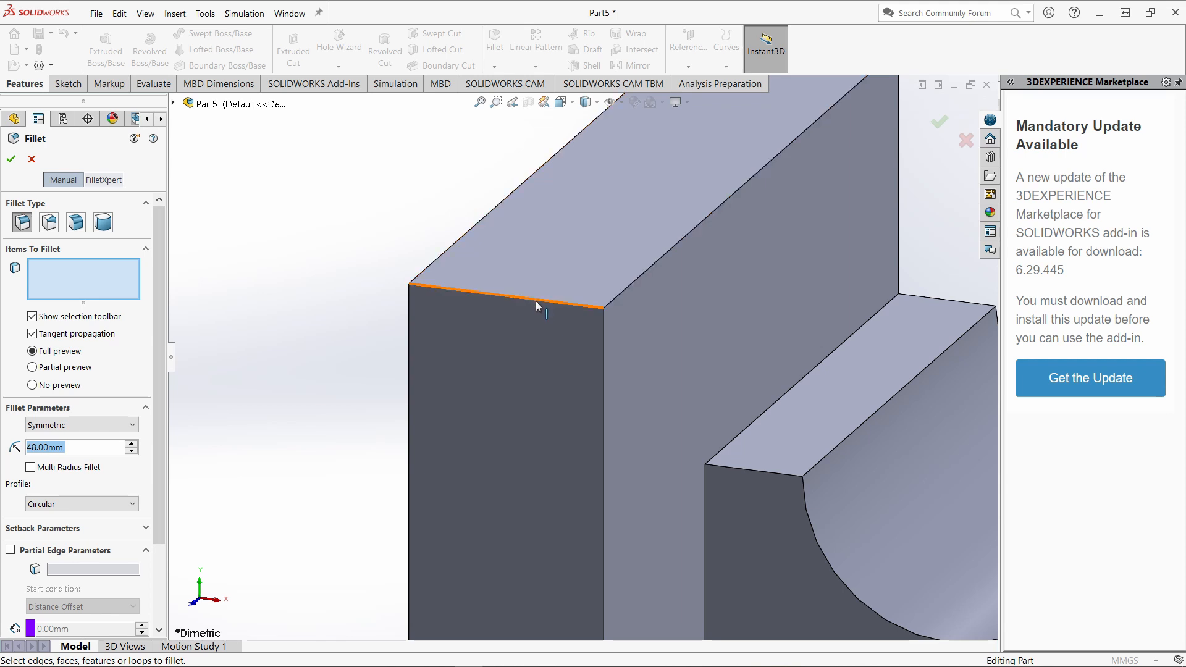
{"action": "left_click", "coordinate": [536, 302]}
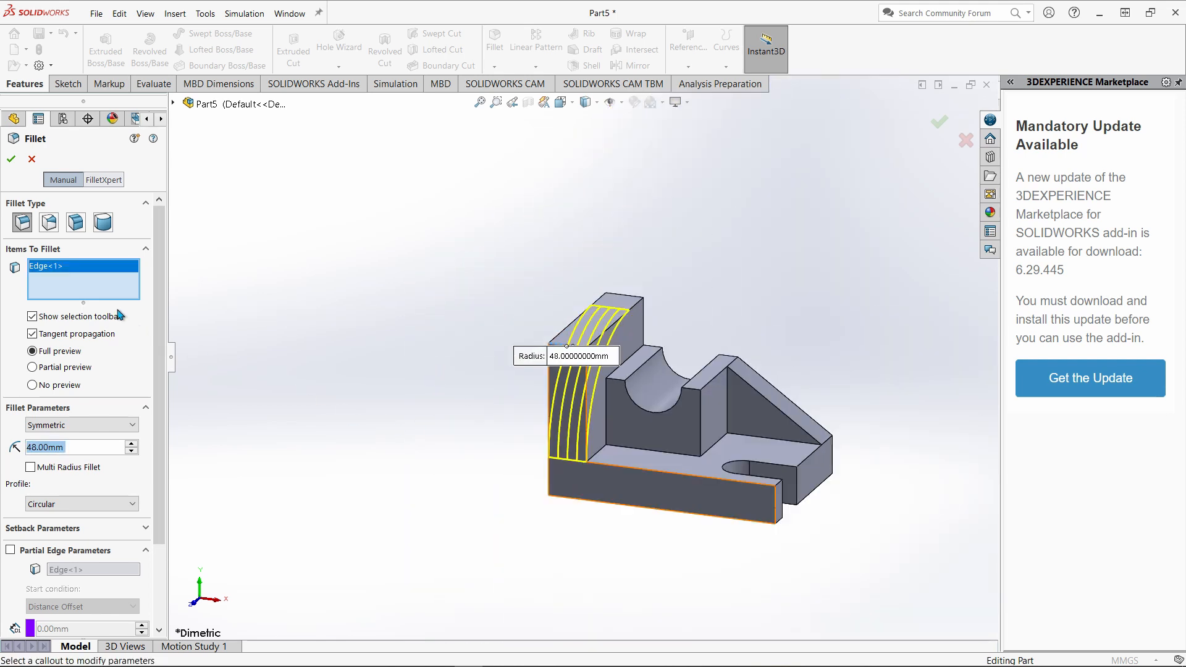
{"action": "key", "text": "Return"}
Compare the filleted wall with the Paint 3D reference drawing and inspect the whole part.
{"action": "scroll", "coordinate": [450, 508], "scroll_direction": "down", "scroll_amount": 4}
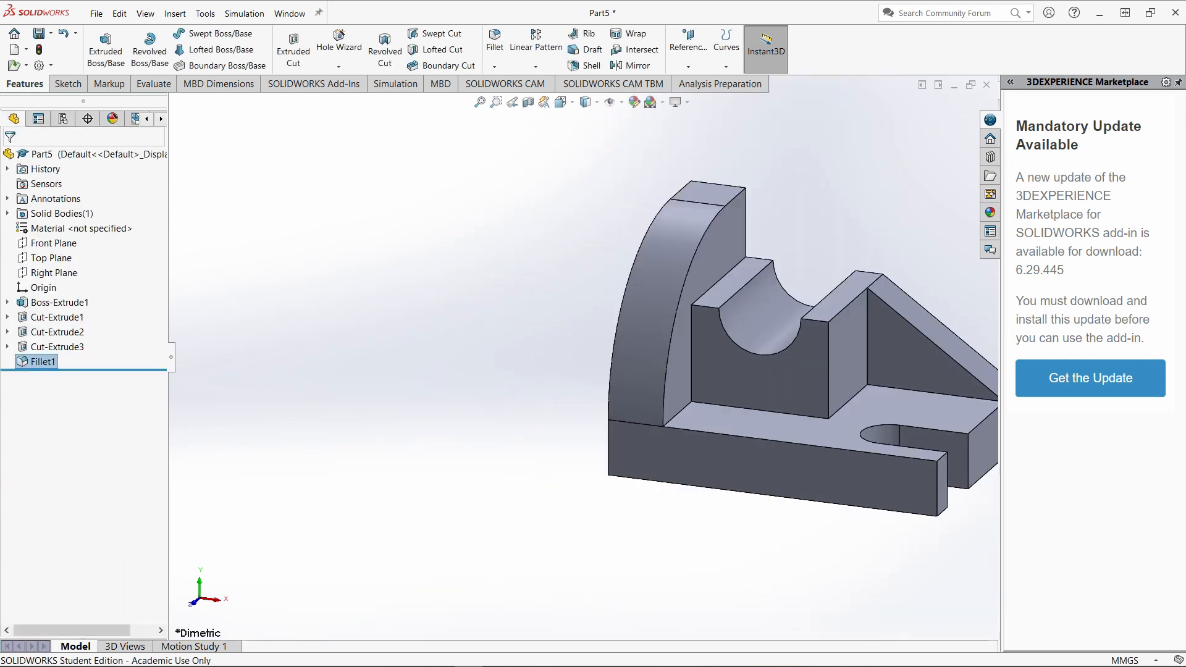
{"action": "left_click", "coordinate": [440, 655]}
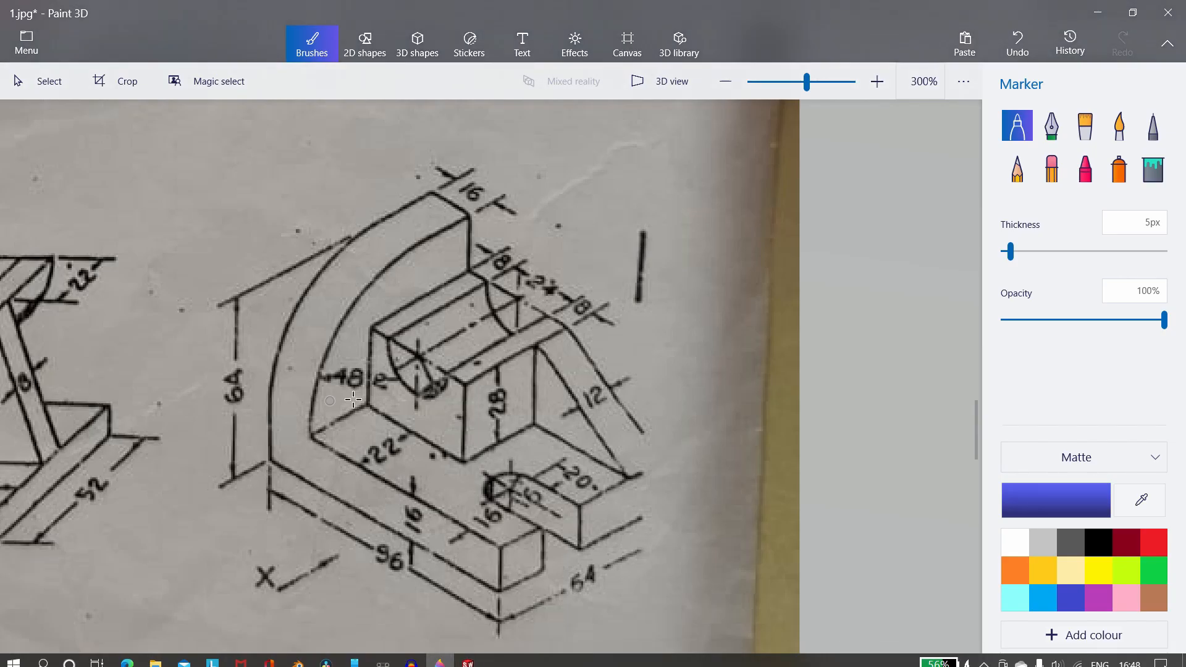
{"action": "left_click", "coordinate": [470, 656]}
{"action": "scroll", "coordinate": [755, 385], "scroll_direction": "up", "scroll_amount": 3}
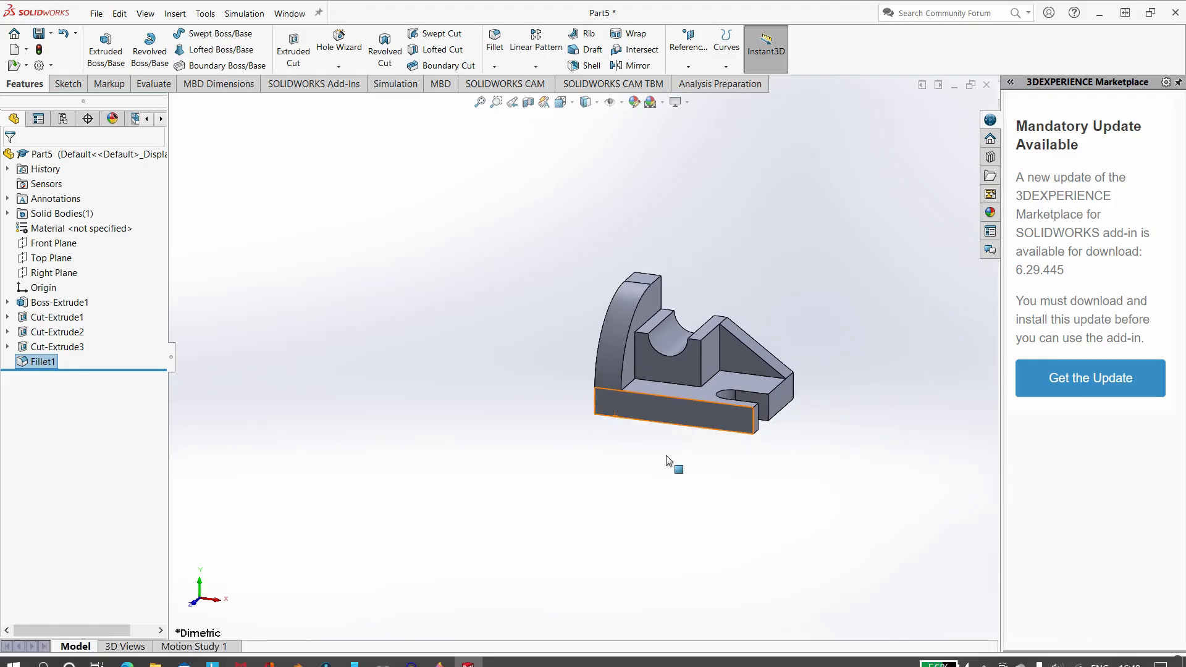
{"action": "scroll", "coordinate": [749, 331], "scroll_direction": "down", "scroll_amount": 5}
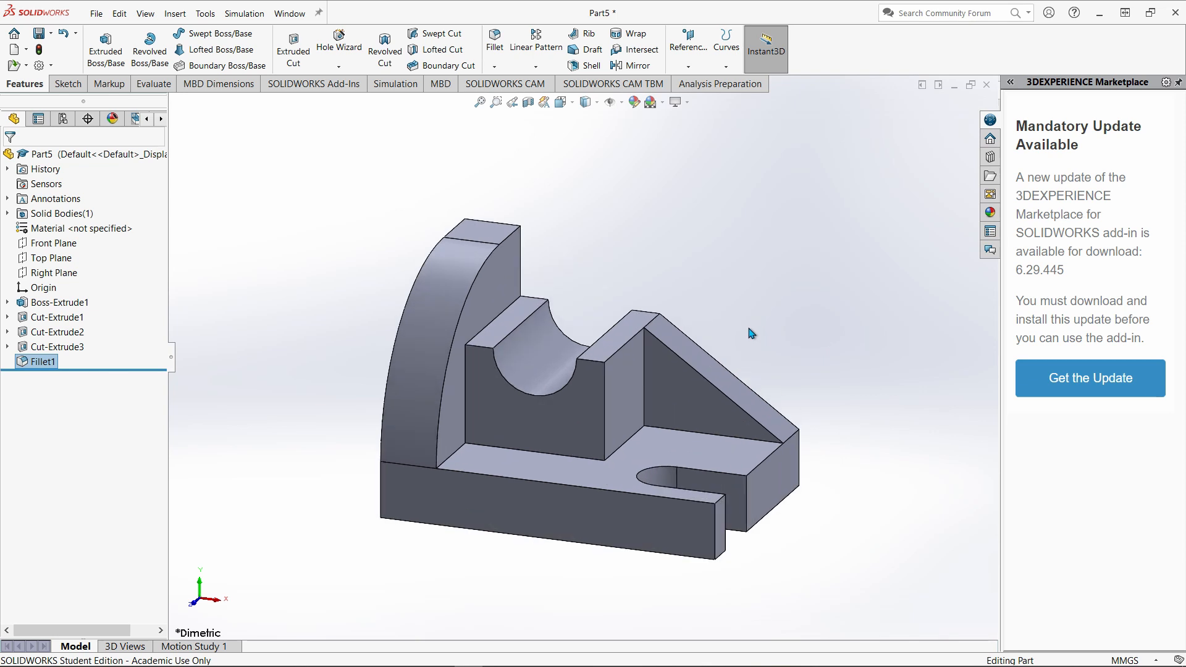